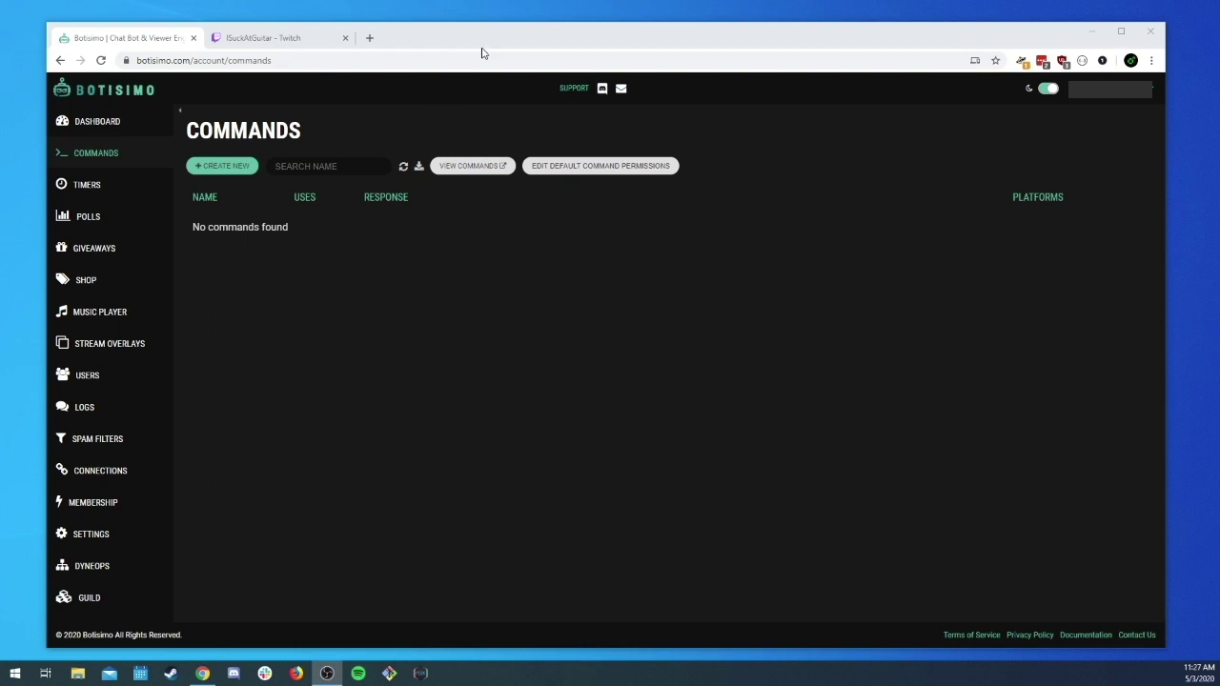
# Step: Start a new chat command named !test with the response "Hello World!"
pyautogui.click(515, 34)
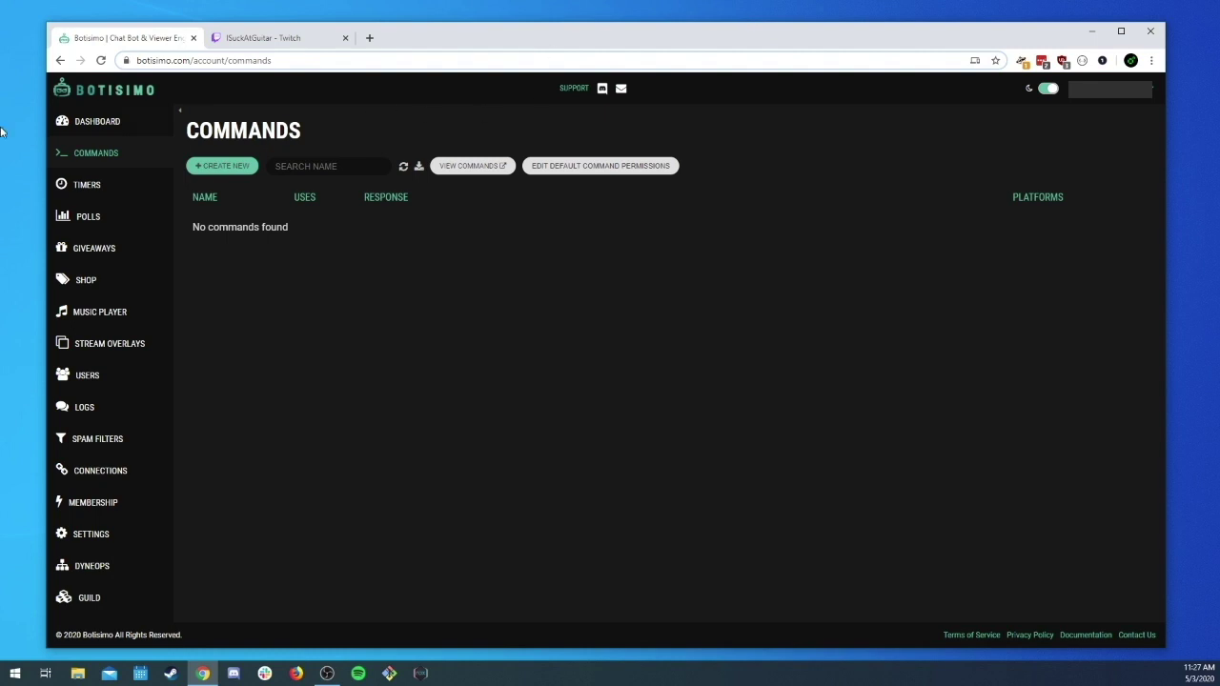
pyautogui.click(92, 157)
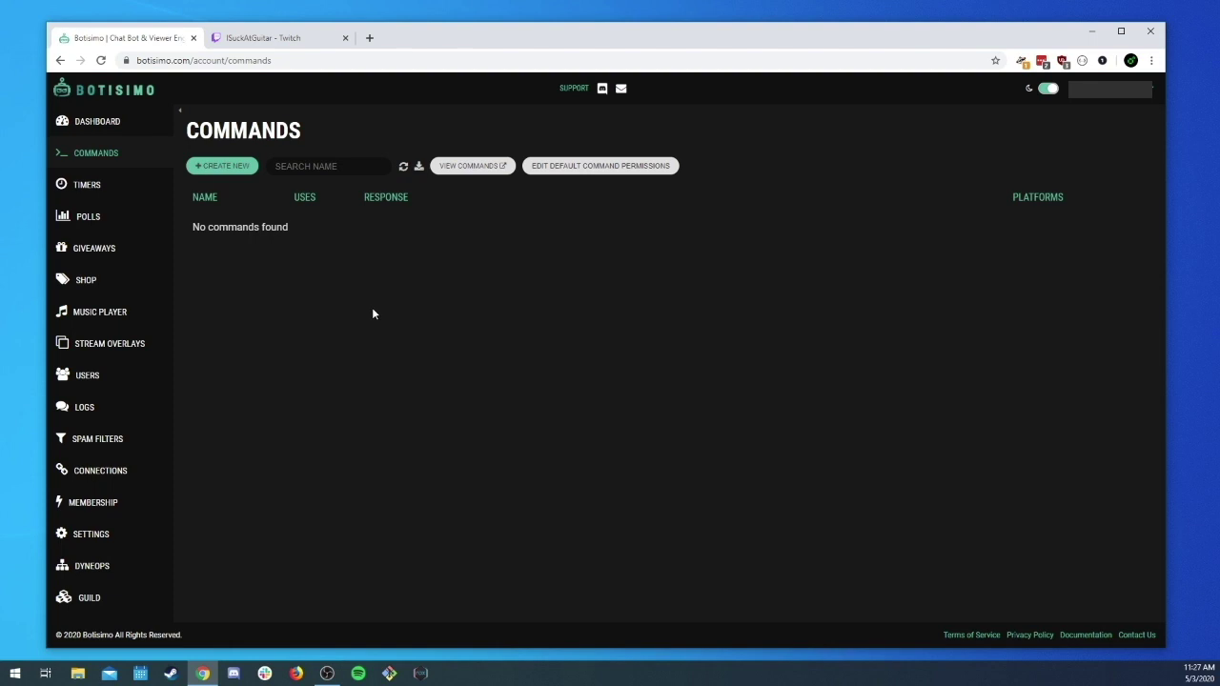
pyautogui.click(229, 168)
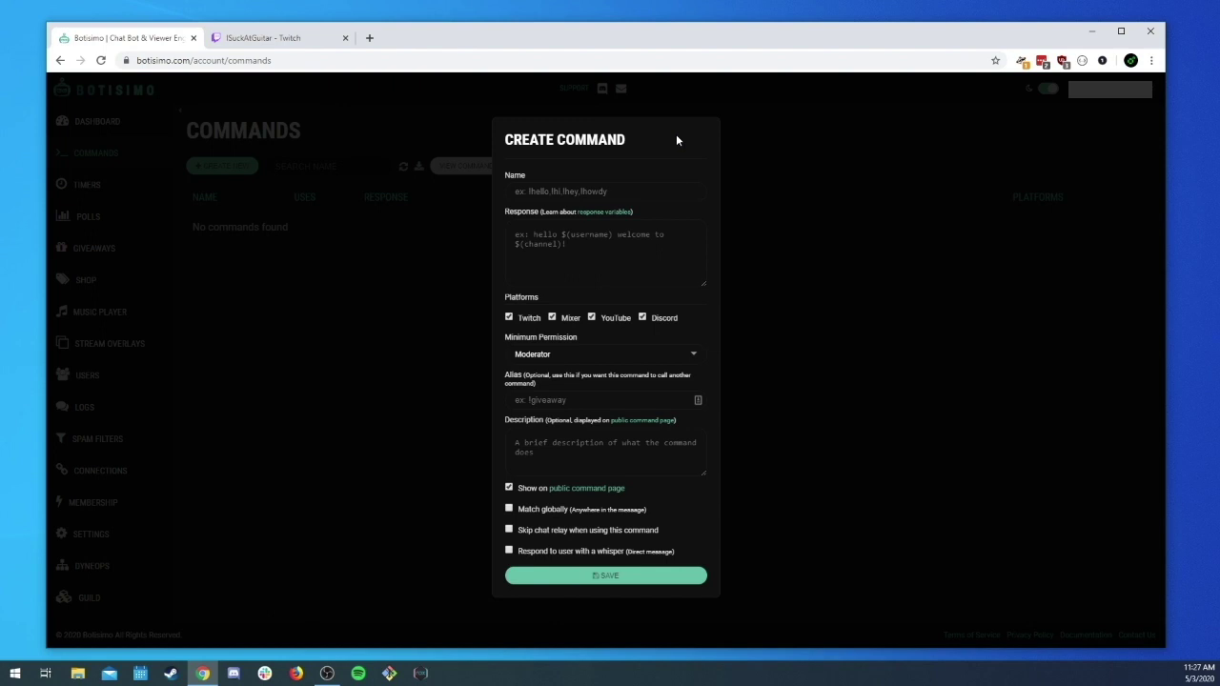
pyautogui.click(596, 191)
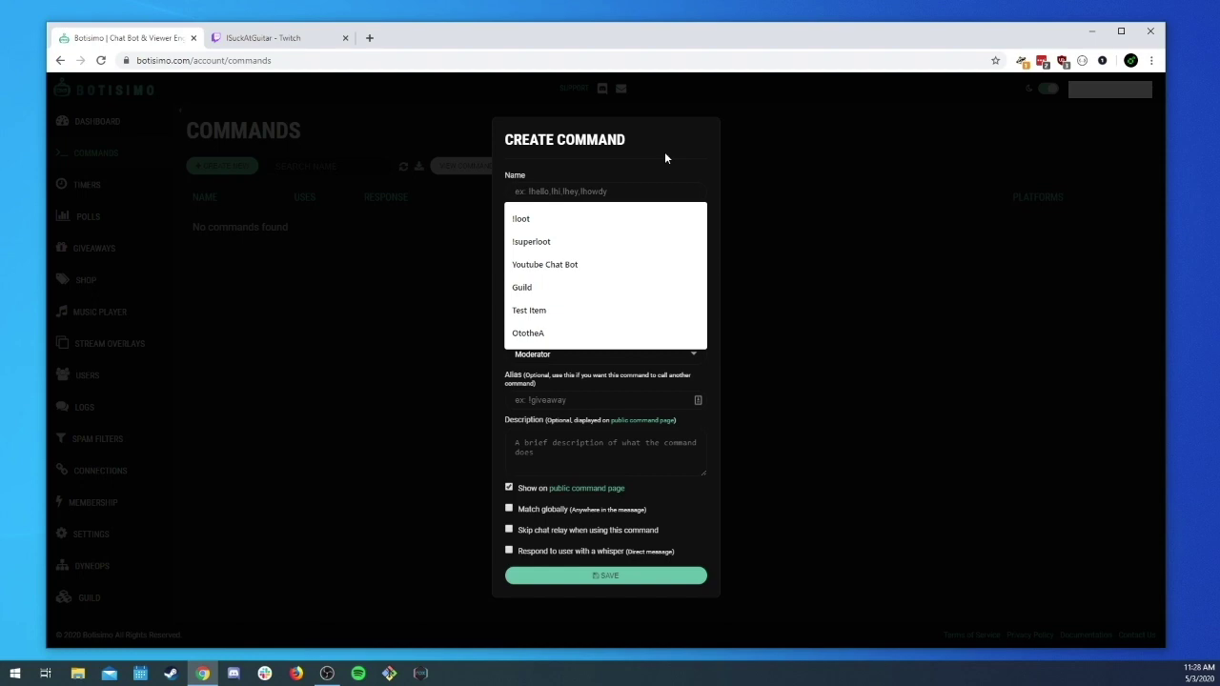
pyautogui.write('!test')
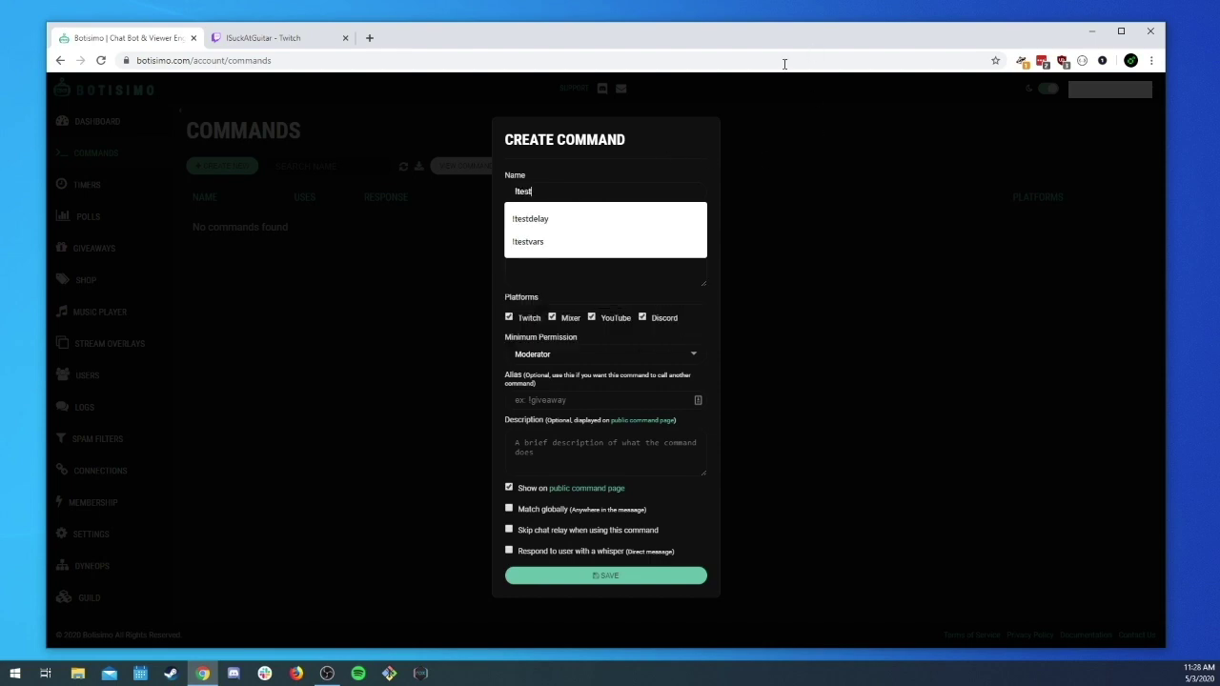
pyautogui.click(679, 164)
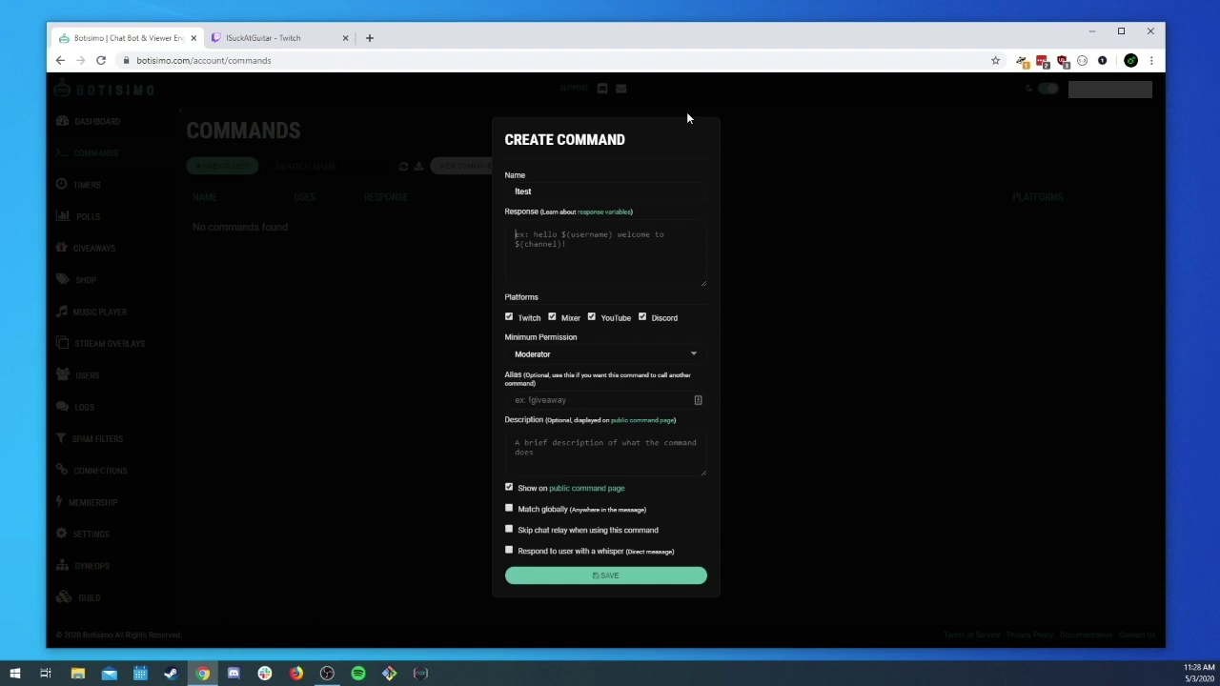
pyautogui.write('Hellow')
pyautogui.press('BackSpace')
pyautogui.write('World!')
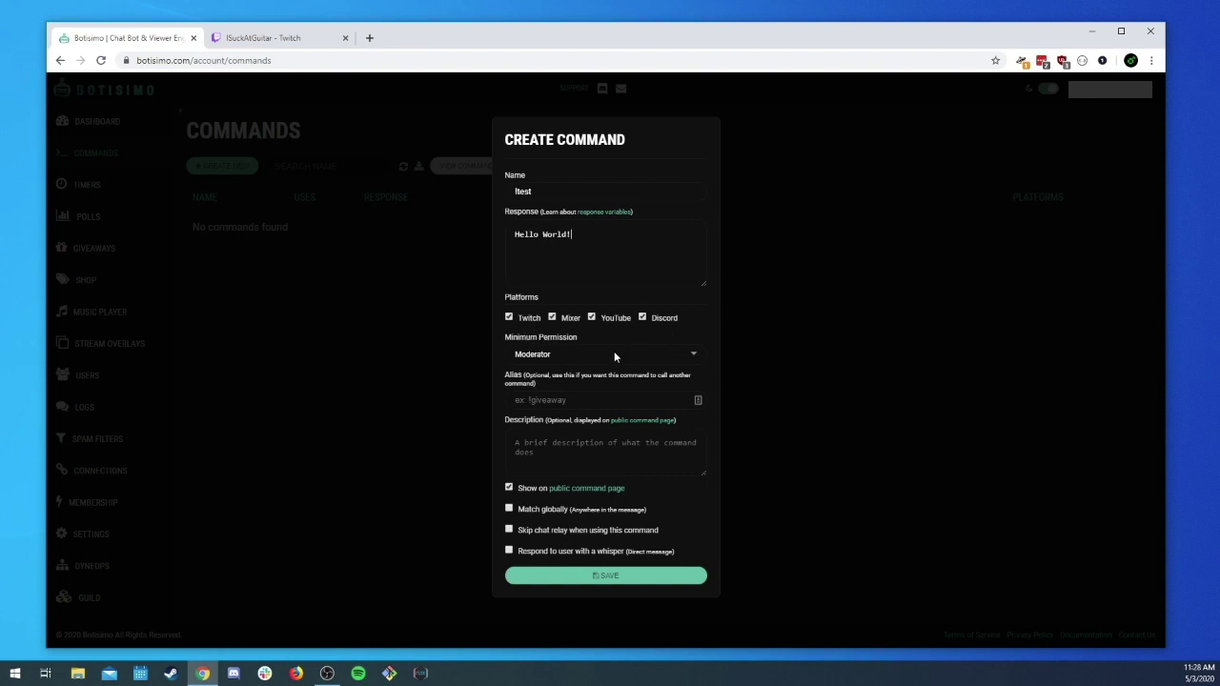
pyautogui.click(528, 320)
pyautogui.click(571, 318)
pyautogui.click(580, 354)
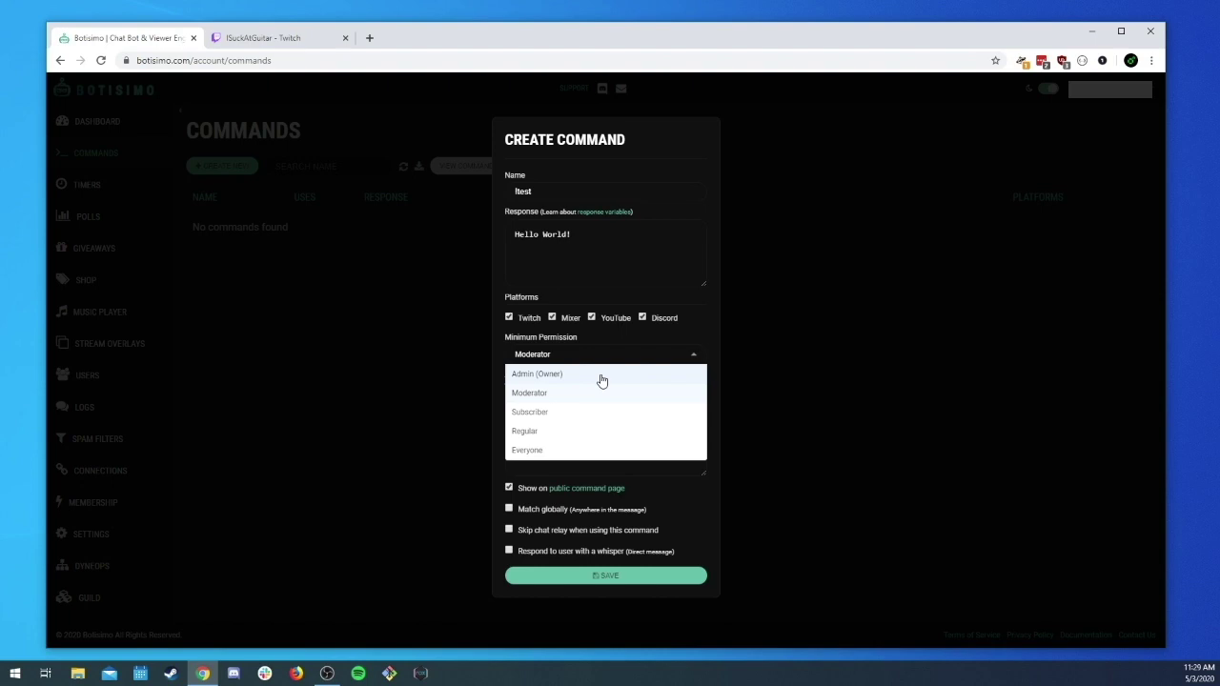
pyautogui.click(819, 329)
pyautogui.click(820, 329)
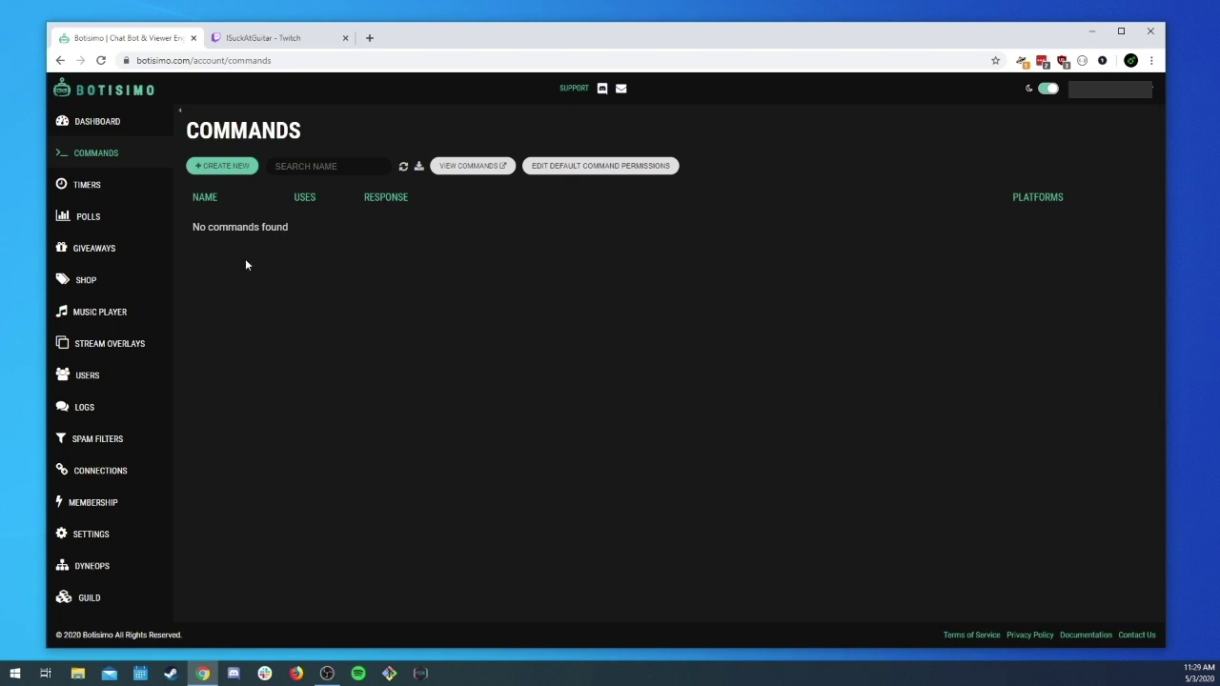
pyautogui.click(222, 165)
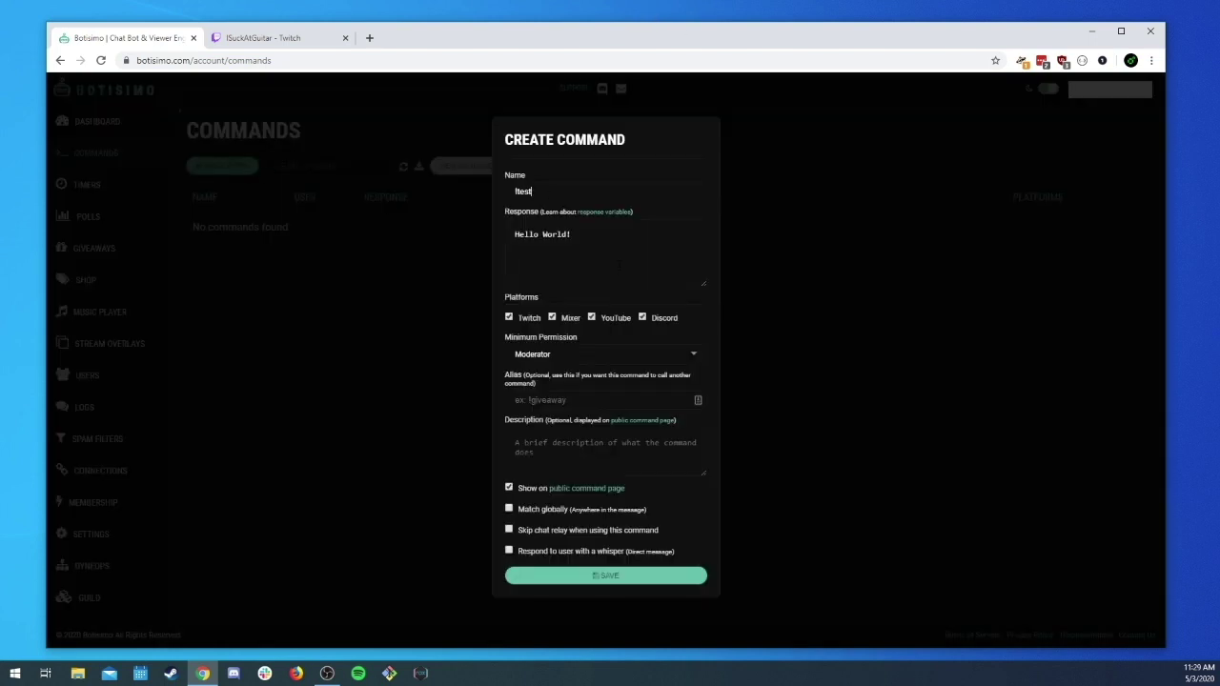
# Step: Set the command's minimum permission to Everyone and enter the description "This is to test the commands"
pyautogui.click(562, 354)
pyautogui.click(580, 454)
pyautogui.click(562, 395)
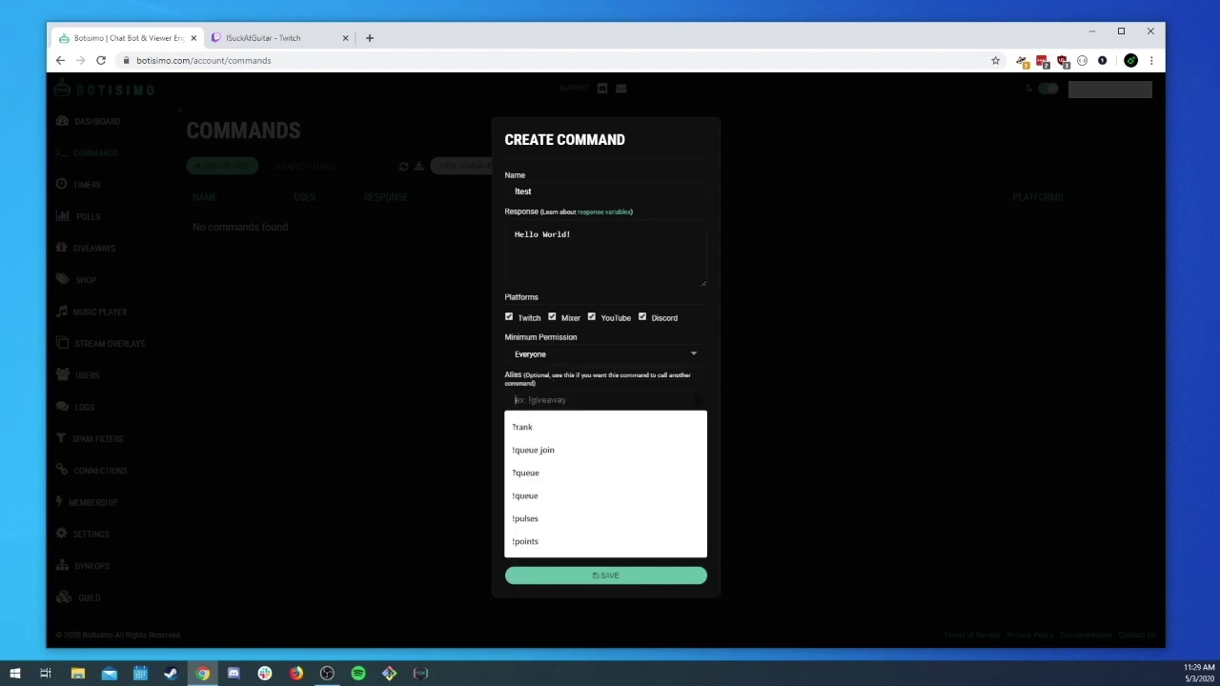
pyautogui.click(601, 377)
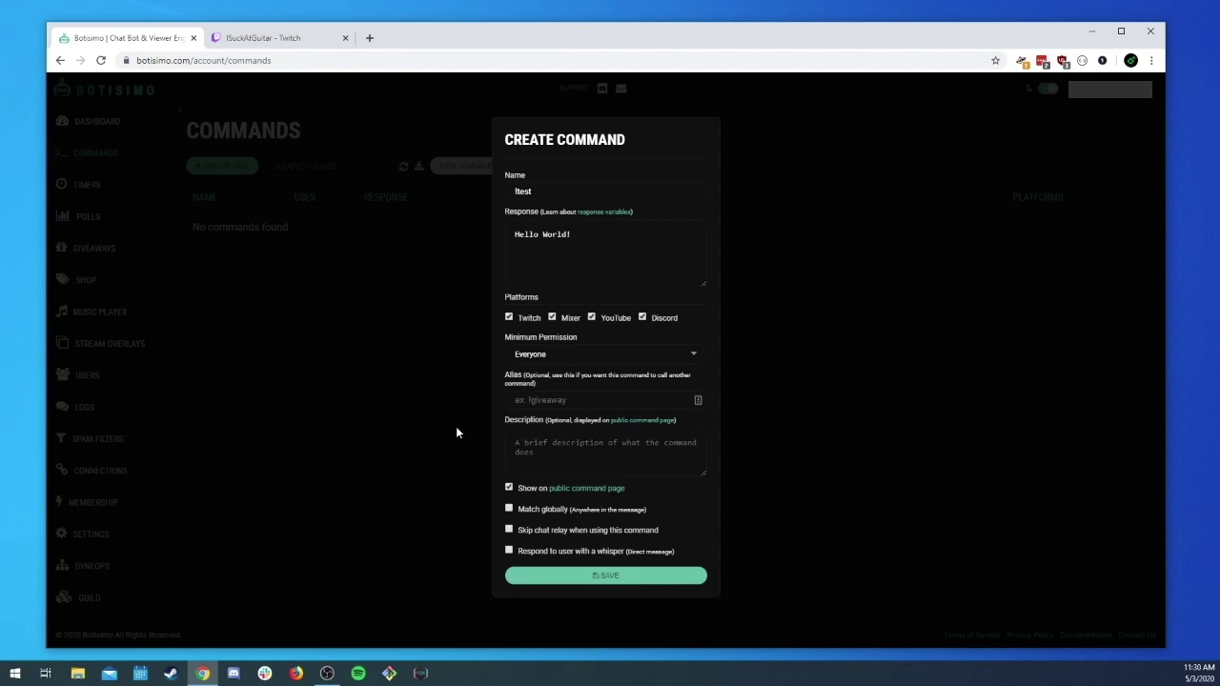
pyautogui.write('This is to test ')
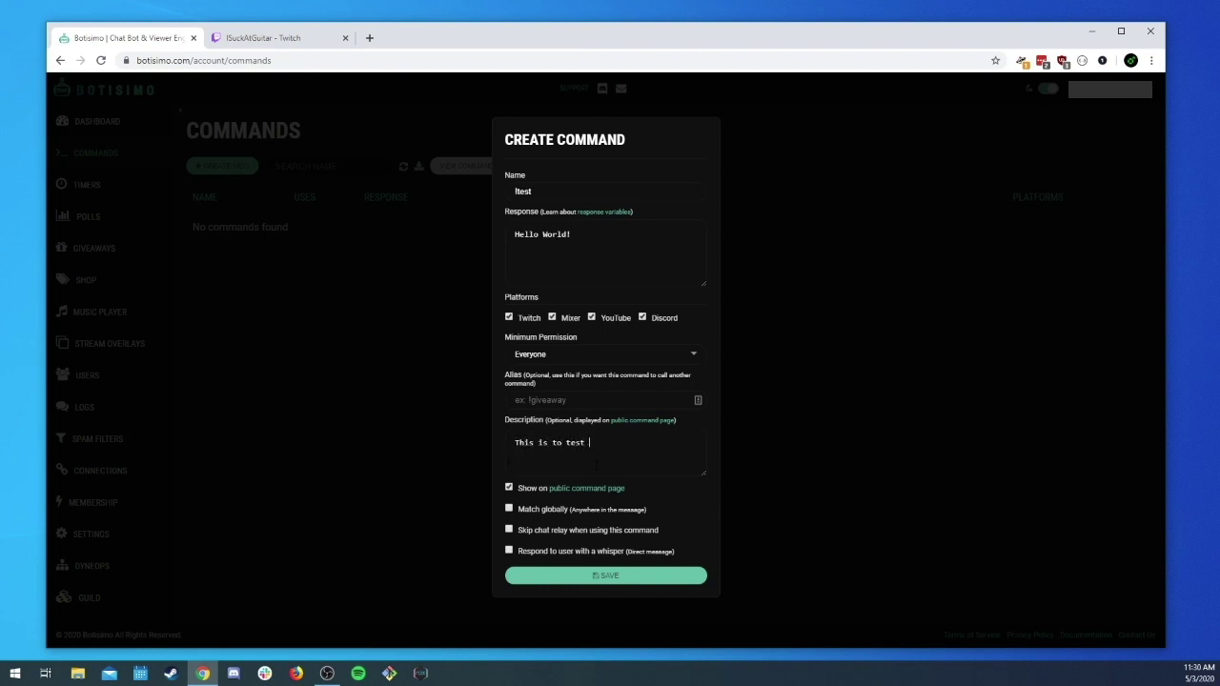
pyautogui.write('the commands')
pyautogui.click(539, 358)
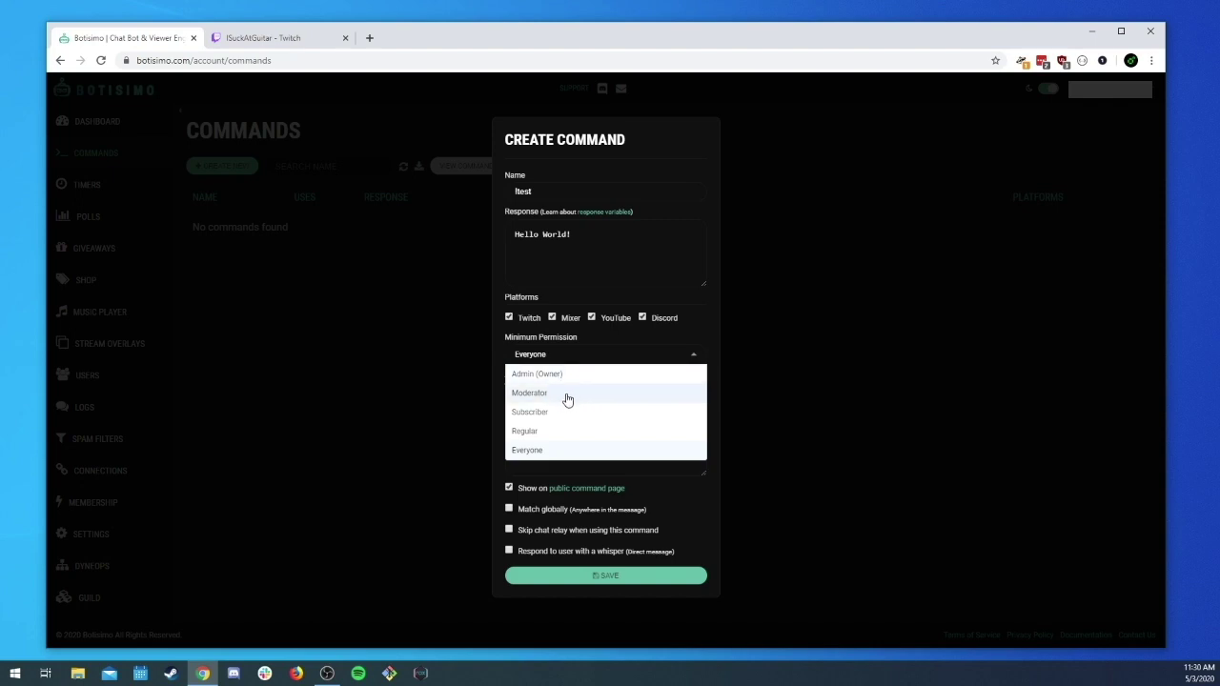
pyautogui.click(695, 191)
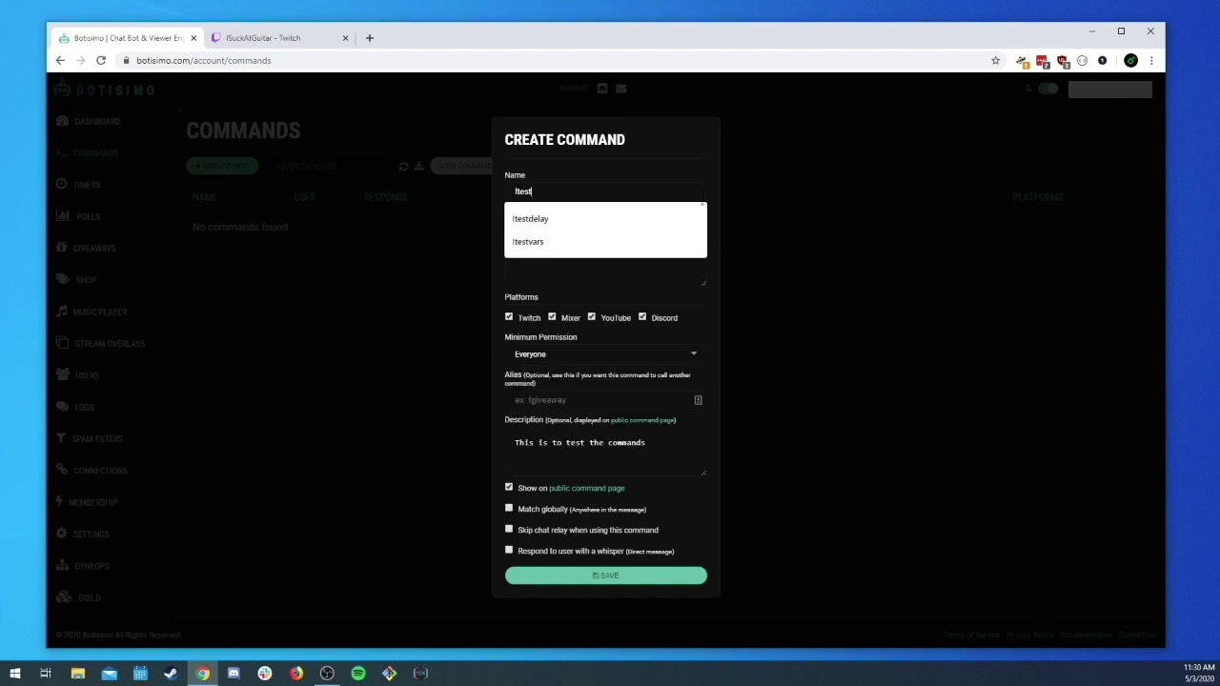
pyautogui.click(695, 162)
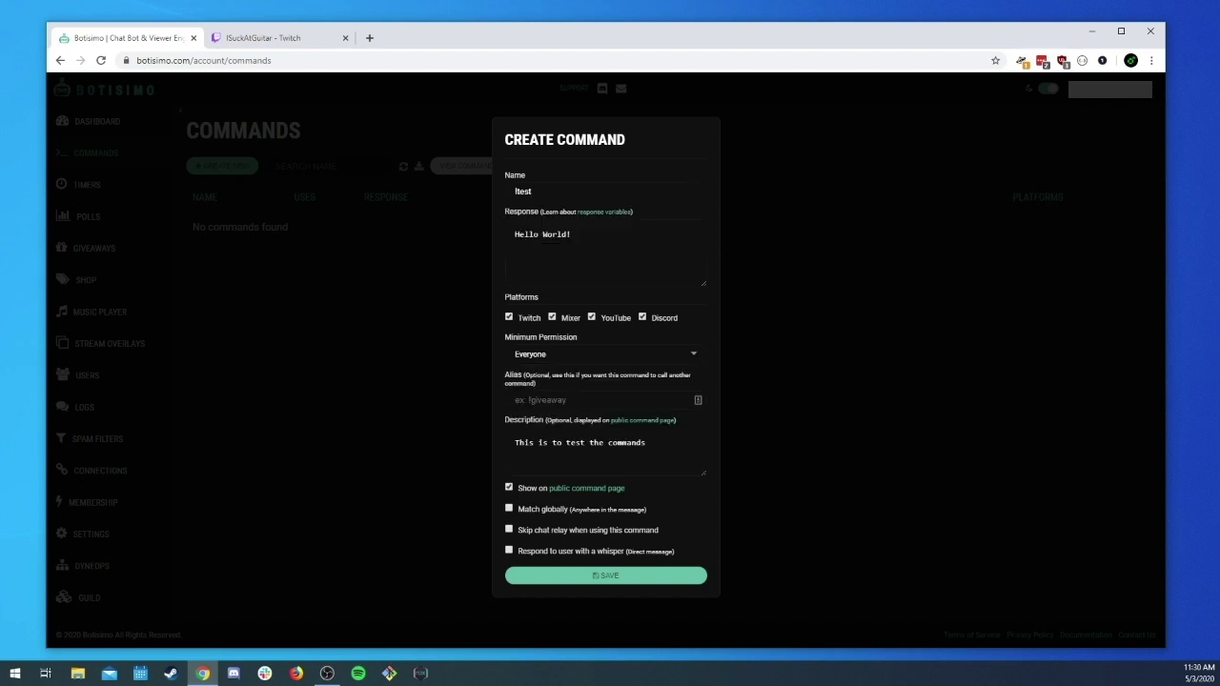
# Step: Enable global matching for the !test command, leave the chat relay option off, and save the command
pyautogui.click(534, 509)
pyautogui.click(547, 189)
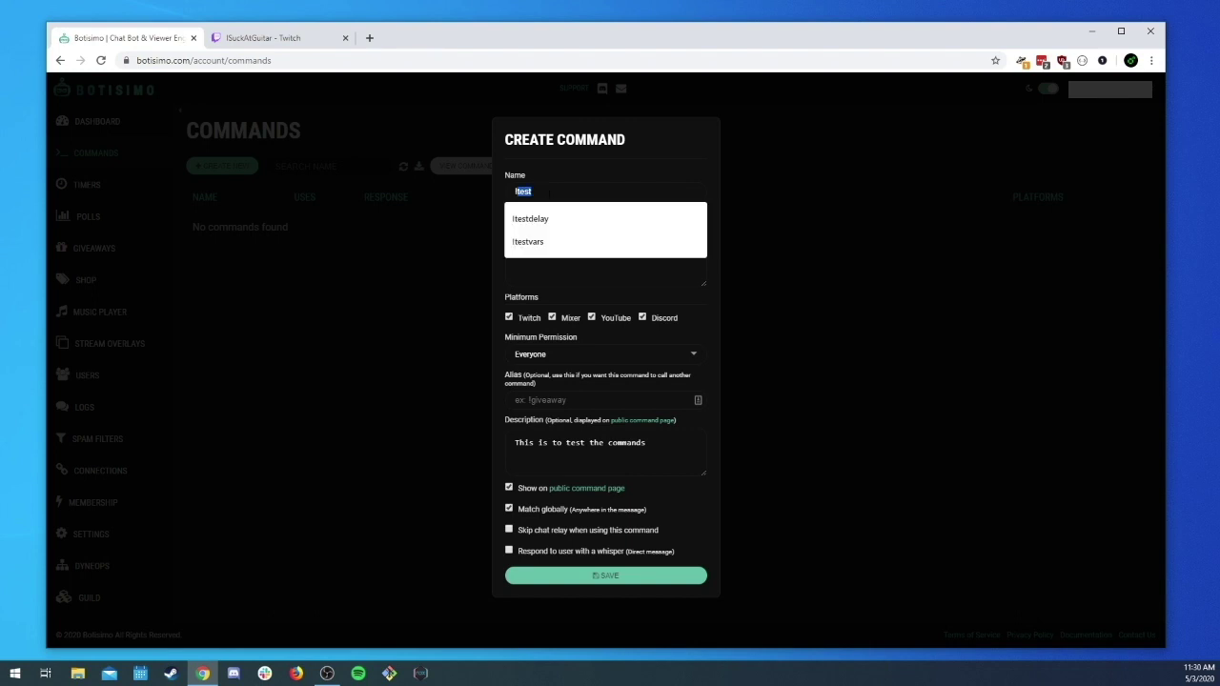
pyautogui.moveTo(532, 190); pyautogui.dragTo(504, 200)
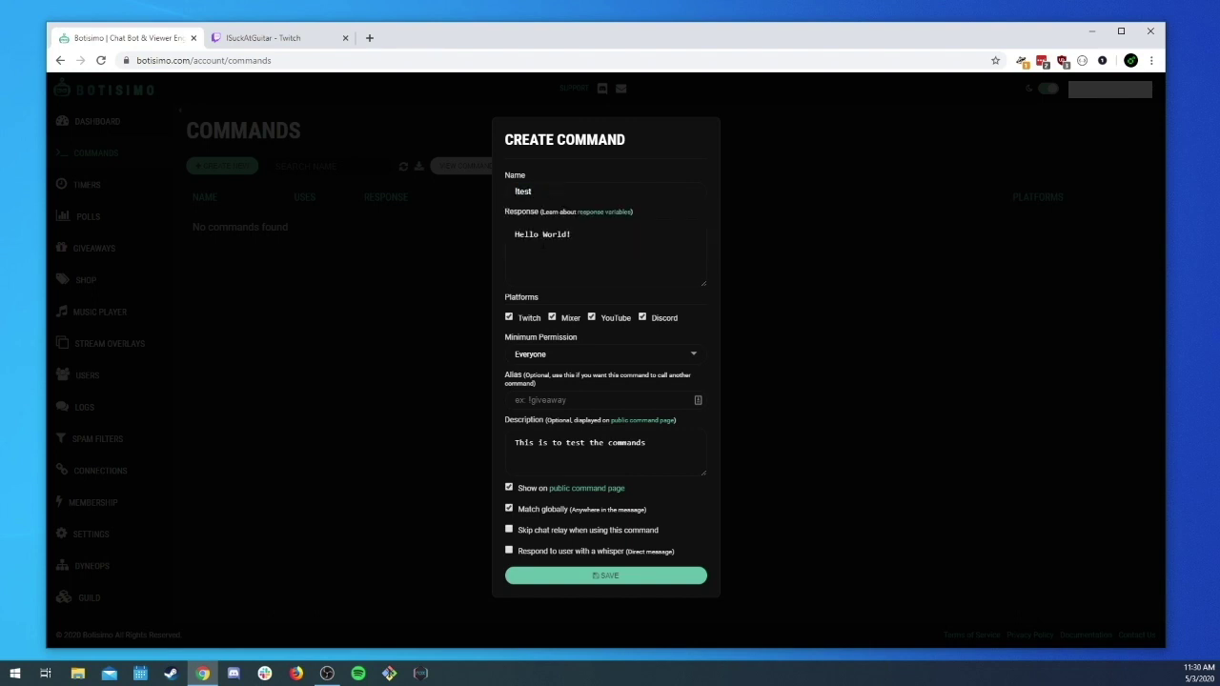
pyautogui.click(529, 511)
pyautogui.click(509, 511)
pyautogui.click(508, 530)
pyautogui.click(509, 530)
pyautogui.click(611, 577)
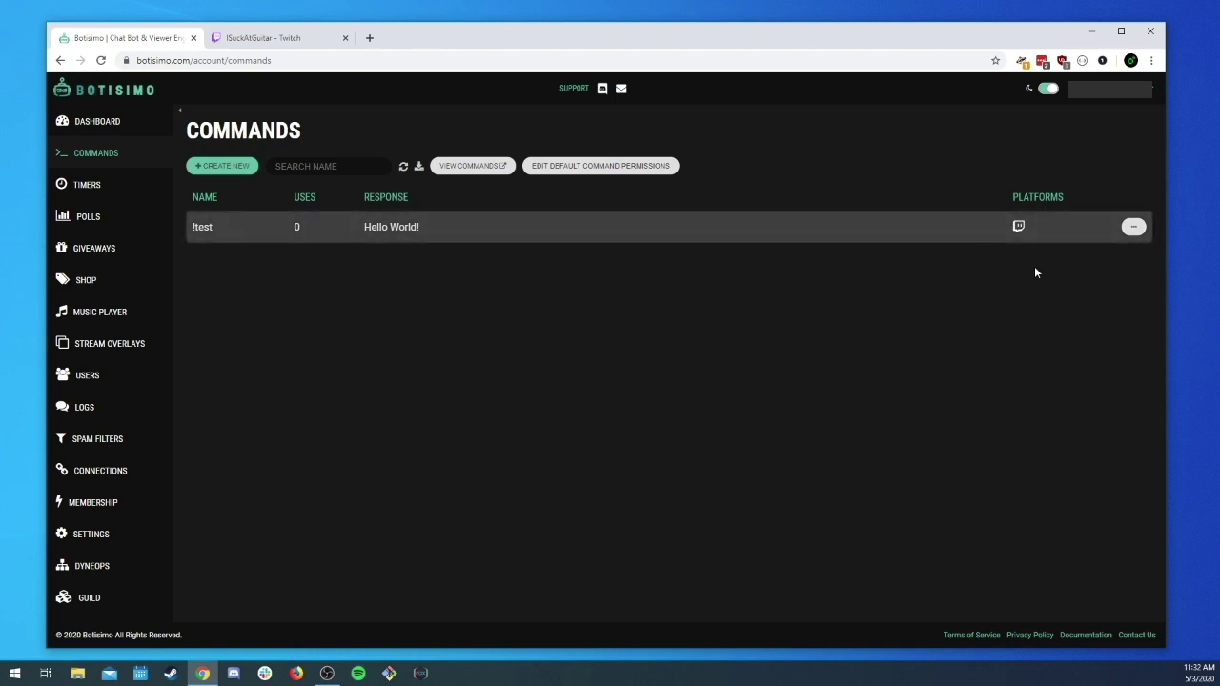
# Step: Reveal the management options of the !test command, review its settings in the editor, and save it unchanged
pyautogui.click(1133, 227)
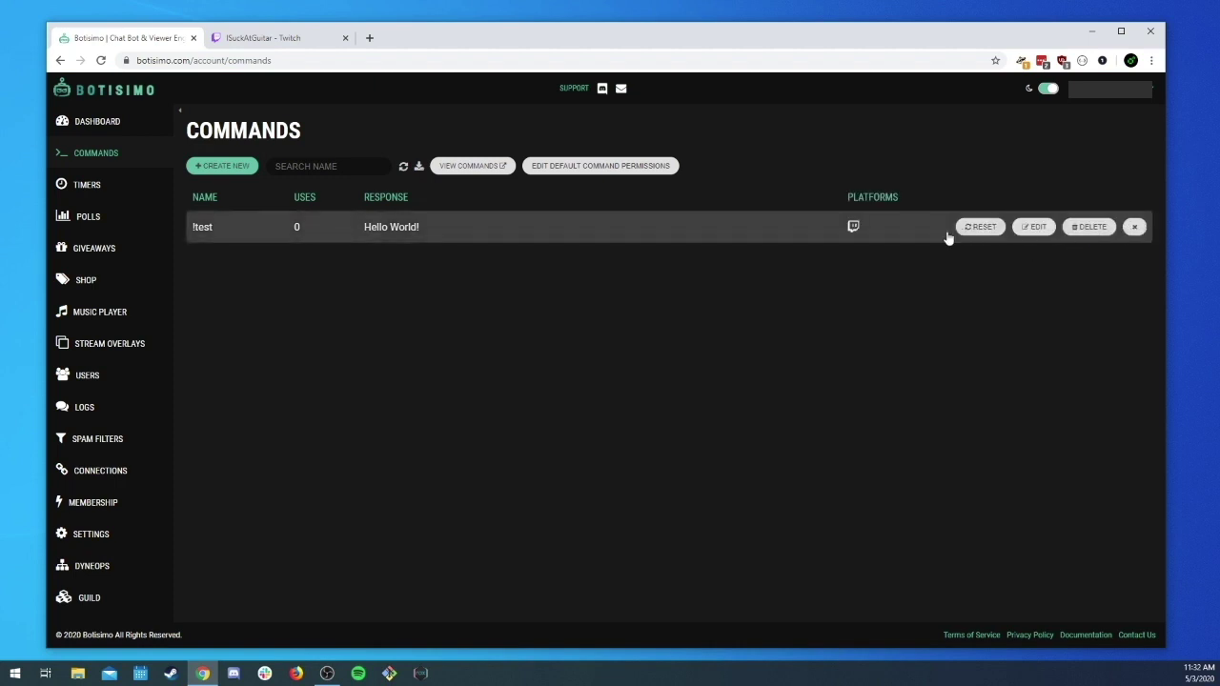
pyautogui.click(1136, 230)
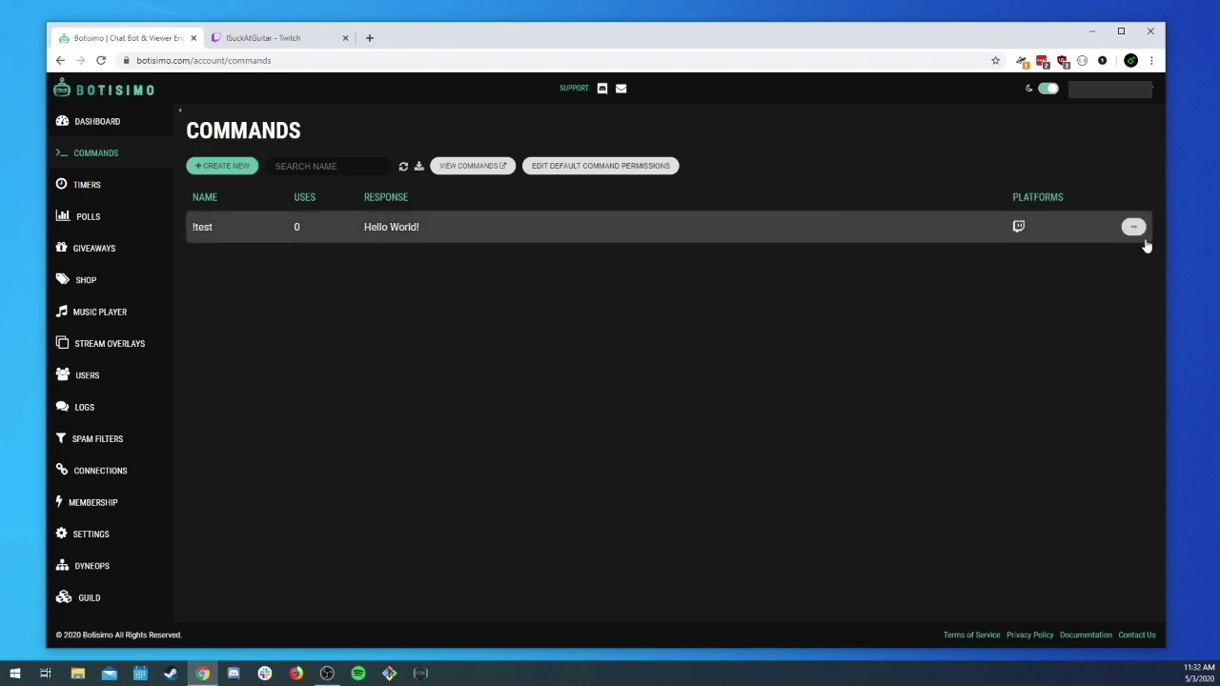
pyautogui.click(1133, 228)
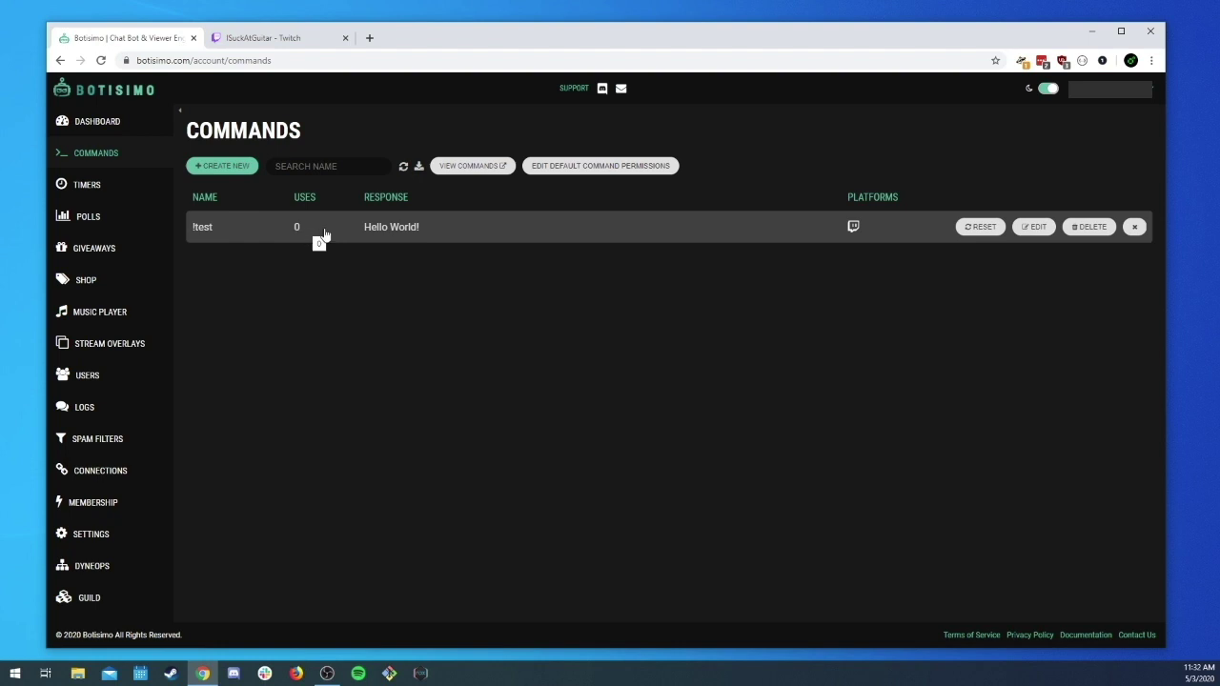
pyautogui.click(1035, 227)
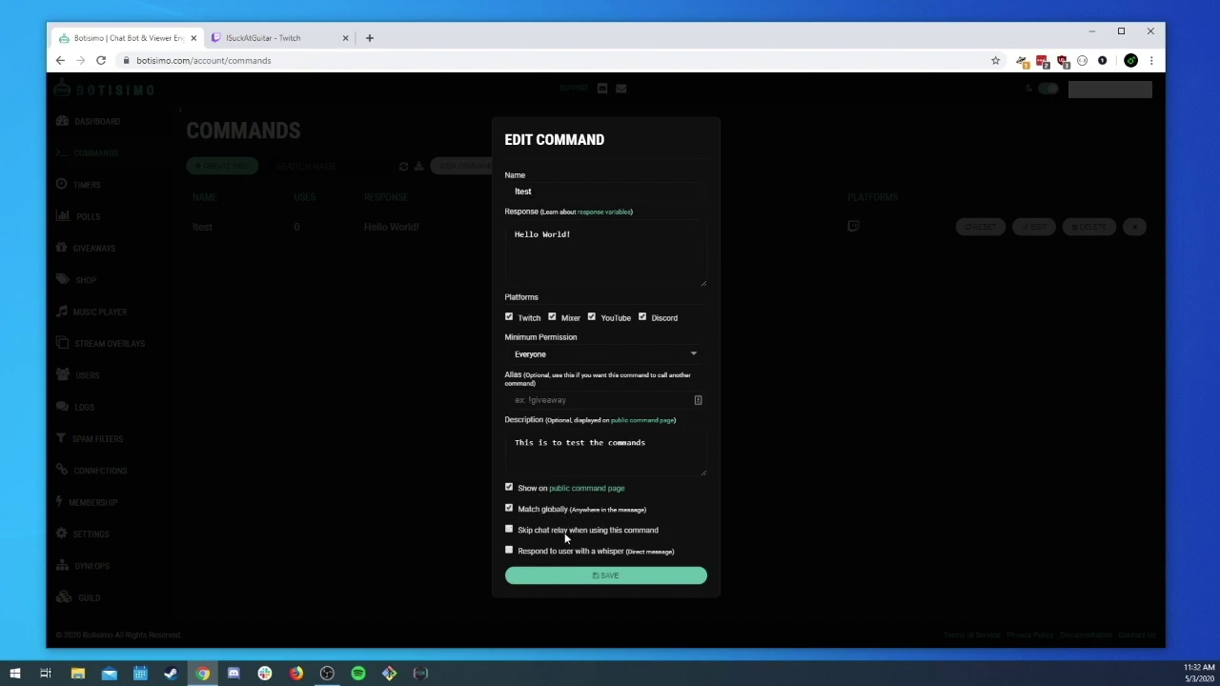
pyautogui.click(548, 575)
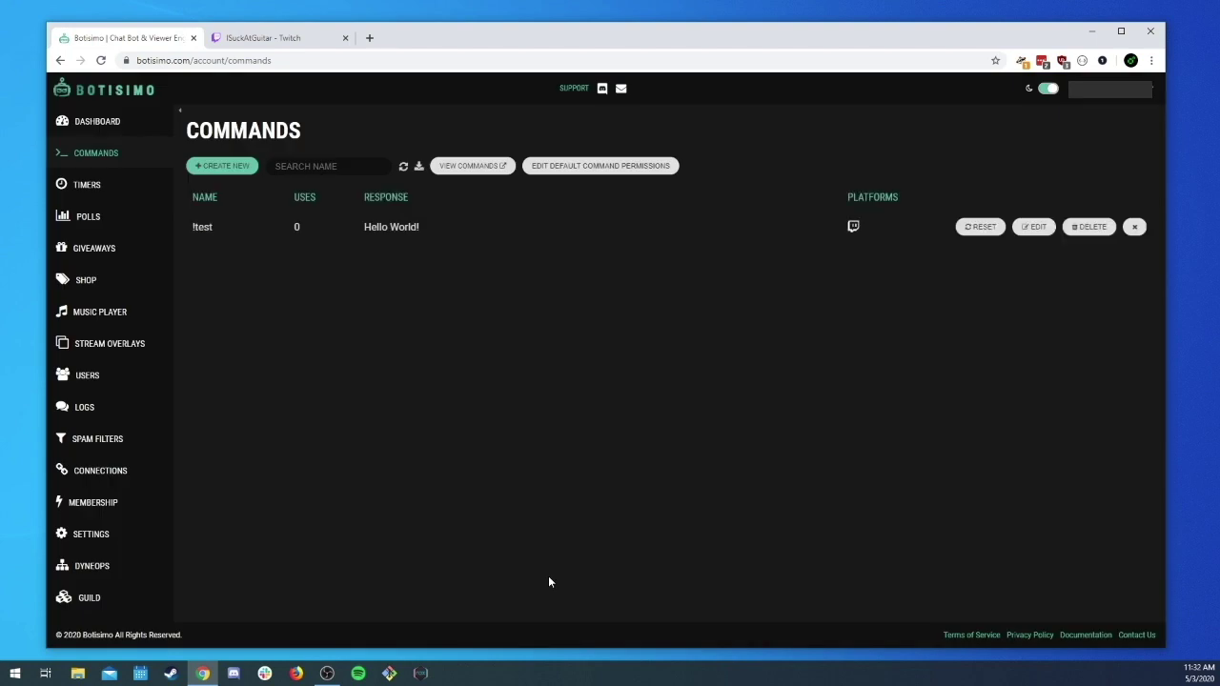
# Step: Bring up the delete confirmation for the !test command, then cancel it and collapse the command's options
pyautogui.click(1092, 229)
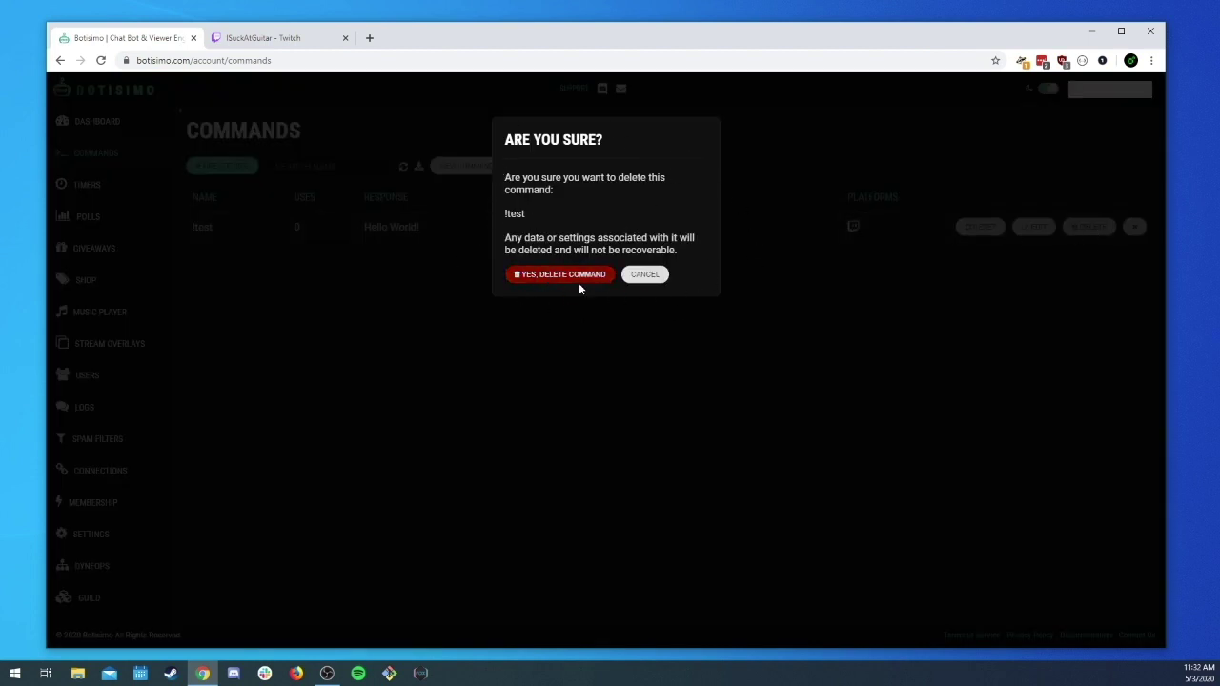
pyautogui.click(643, 277)
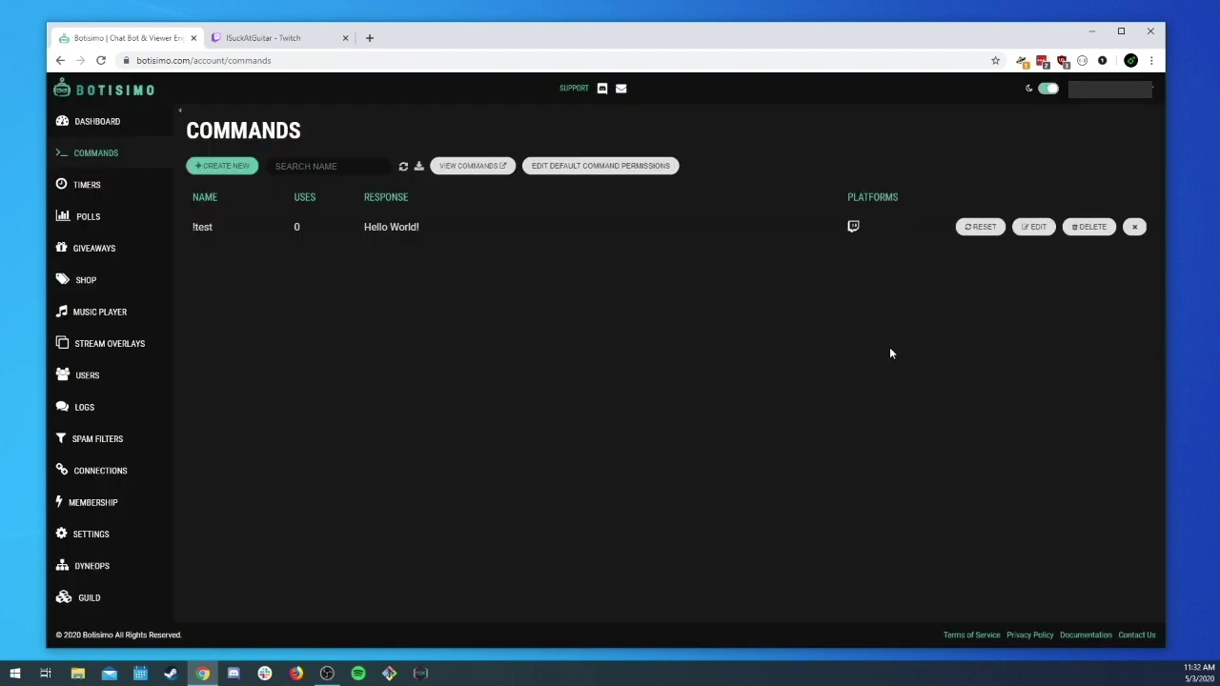
pyautogui.click(1134, 227)
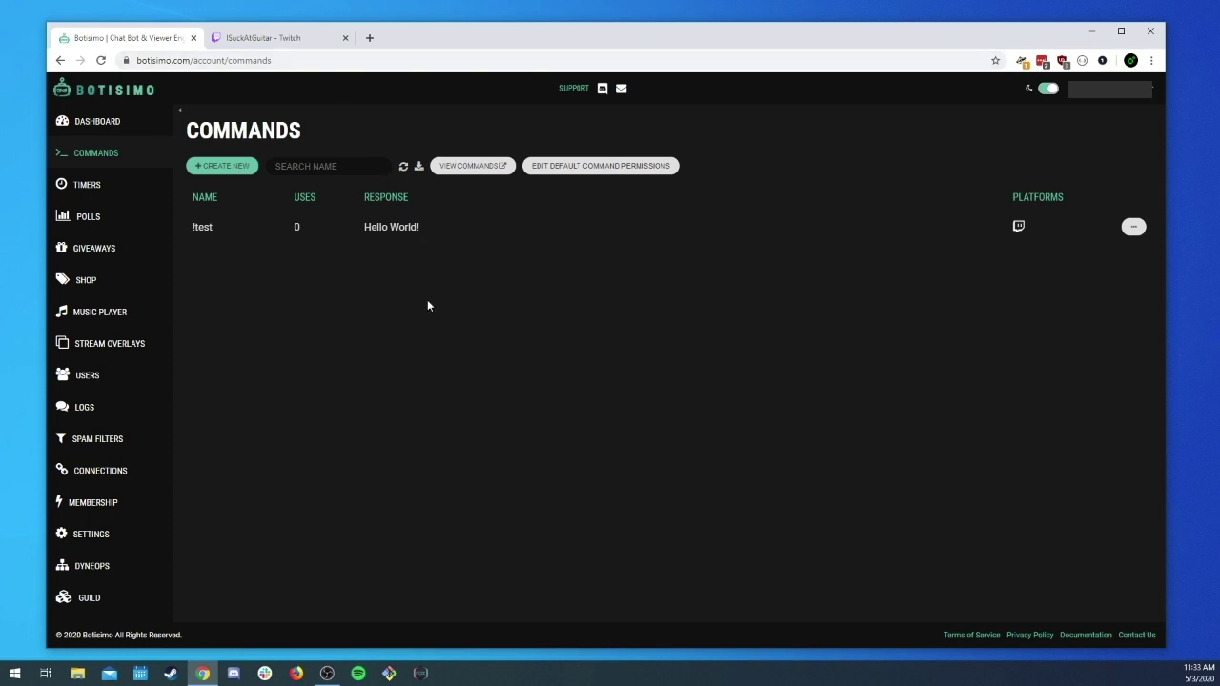
# Step: Switch to the ISuckAtGuitar Twitch page and send "!test" in the stream chat
pyautogui.click(261, 38)
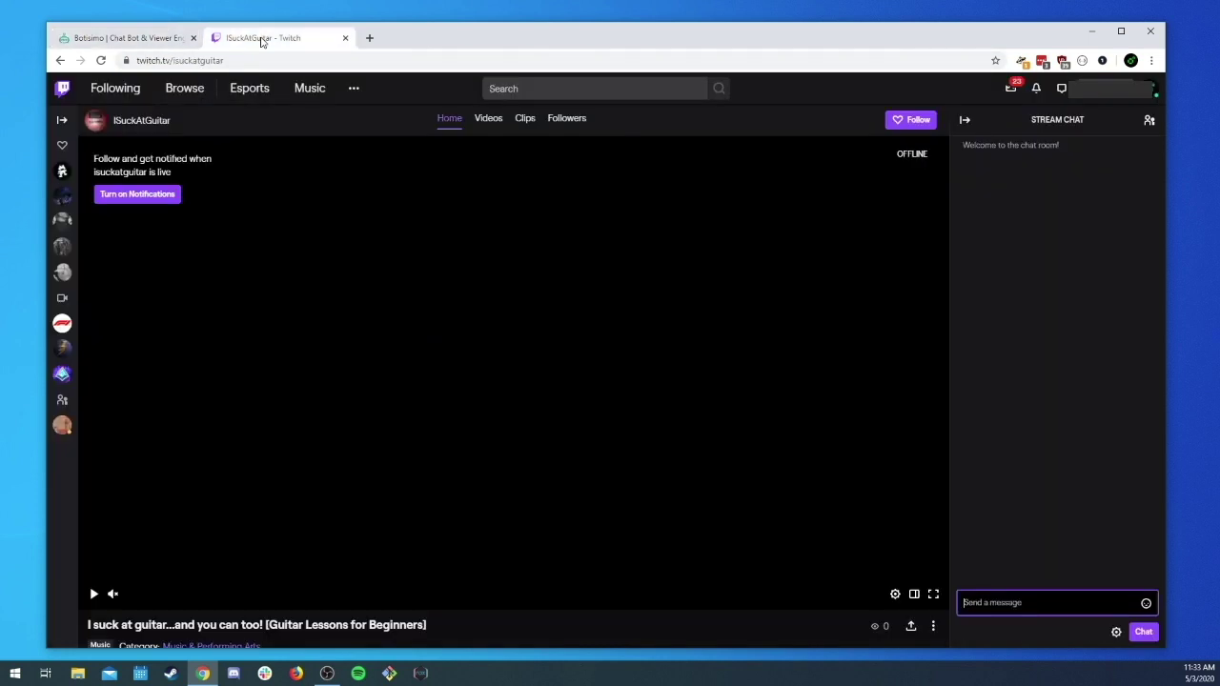
pyautogui.click(977, 455)
pyautogui.click(1014, 591)
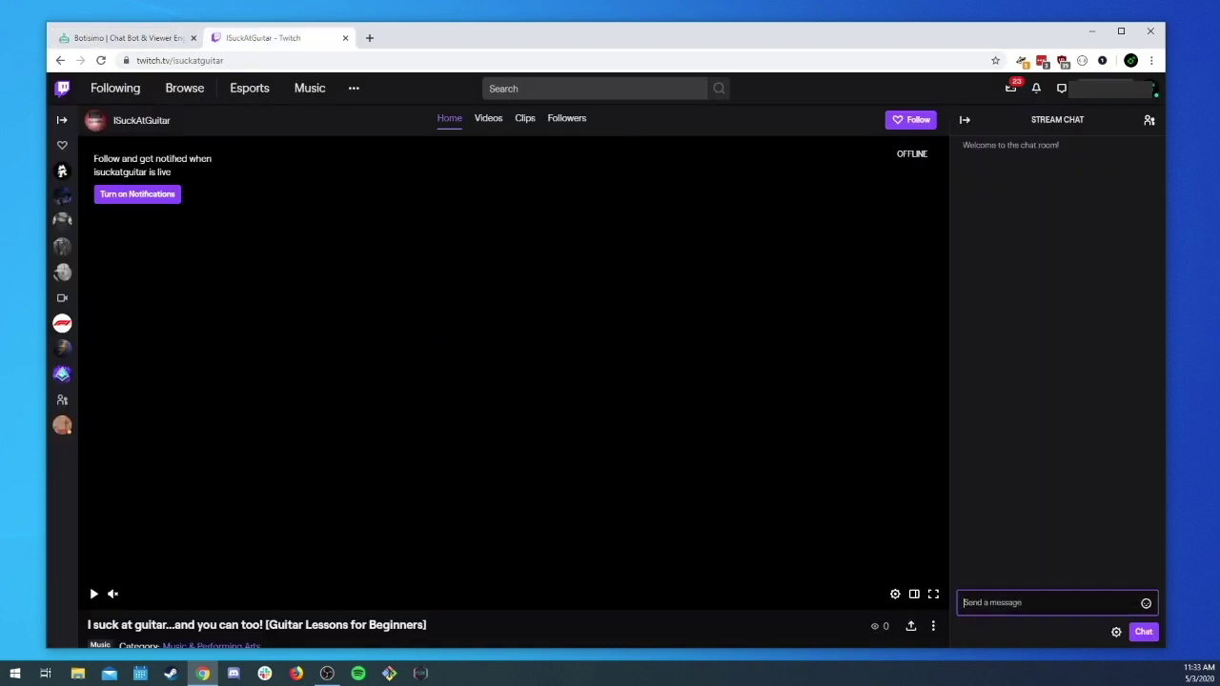
pyautogui.write('!test')
pyautogui.press('Return')
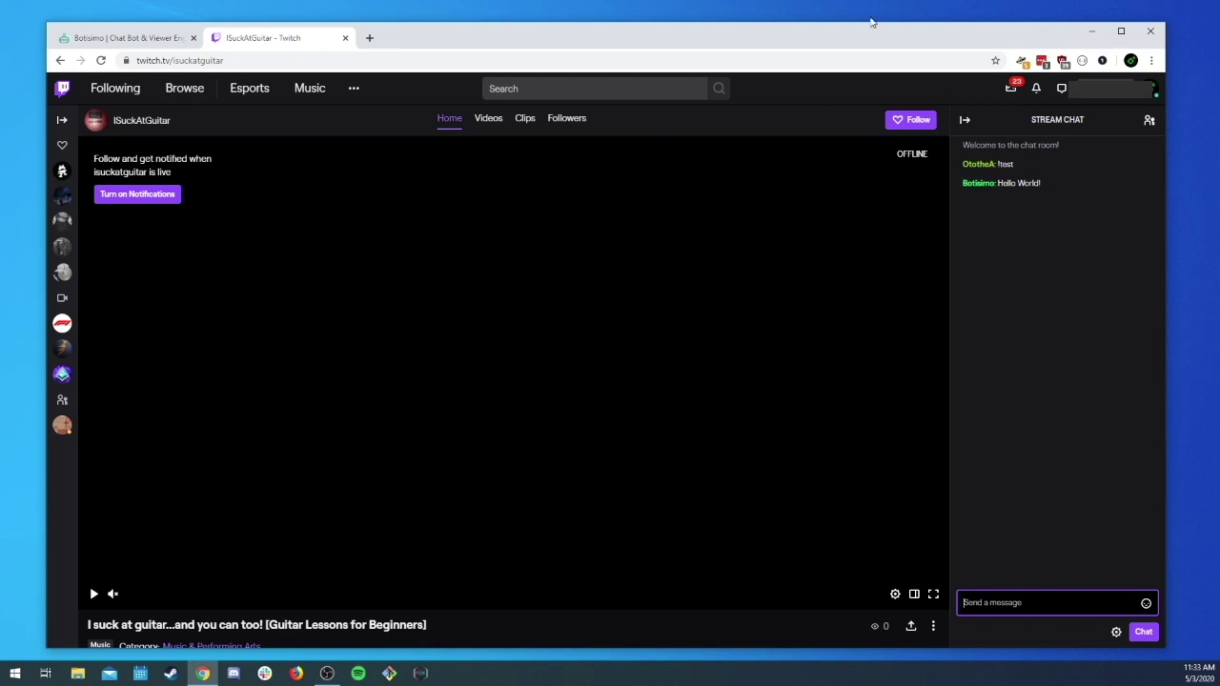
# Step: Send the chat message "this is a !test" to test matching the command inside a sentence
pyautogui.click(1072, 466)
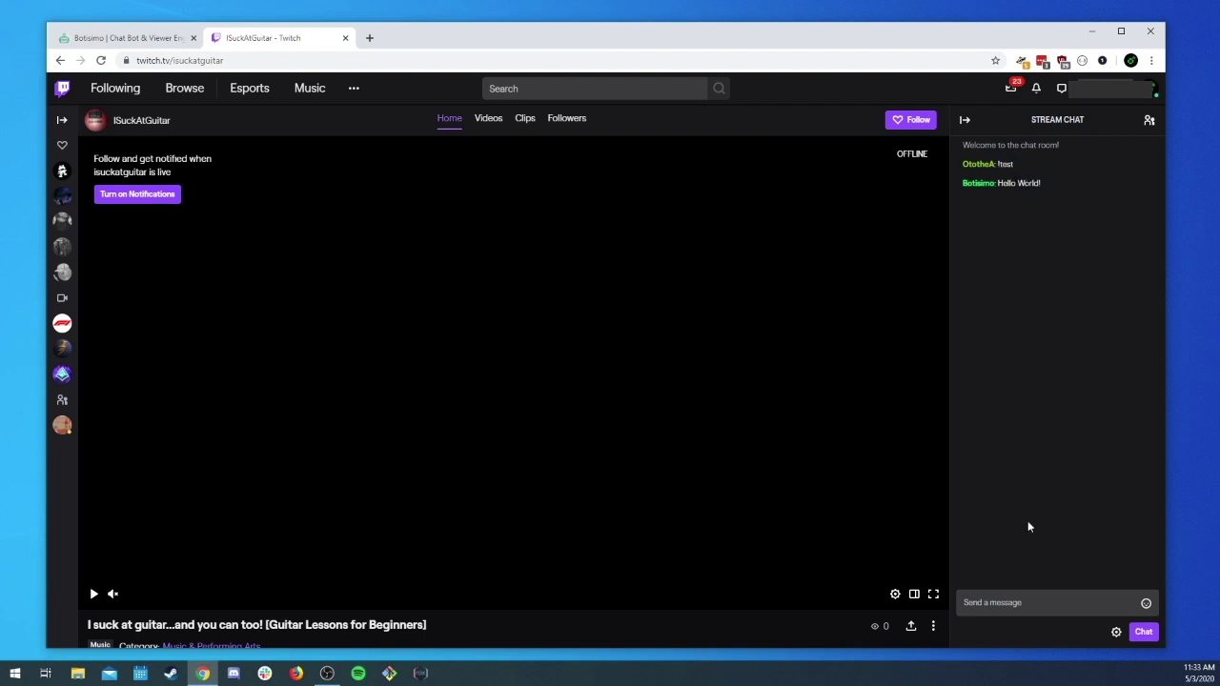
pyautogui.click(1024, 608)
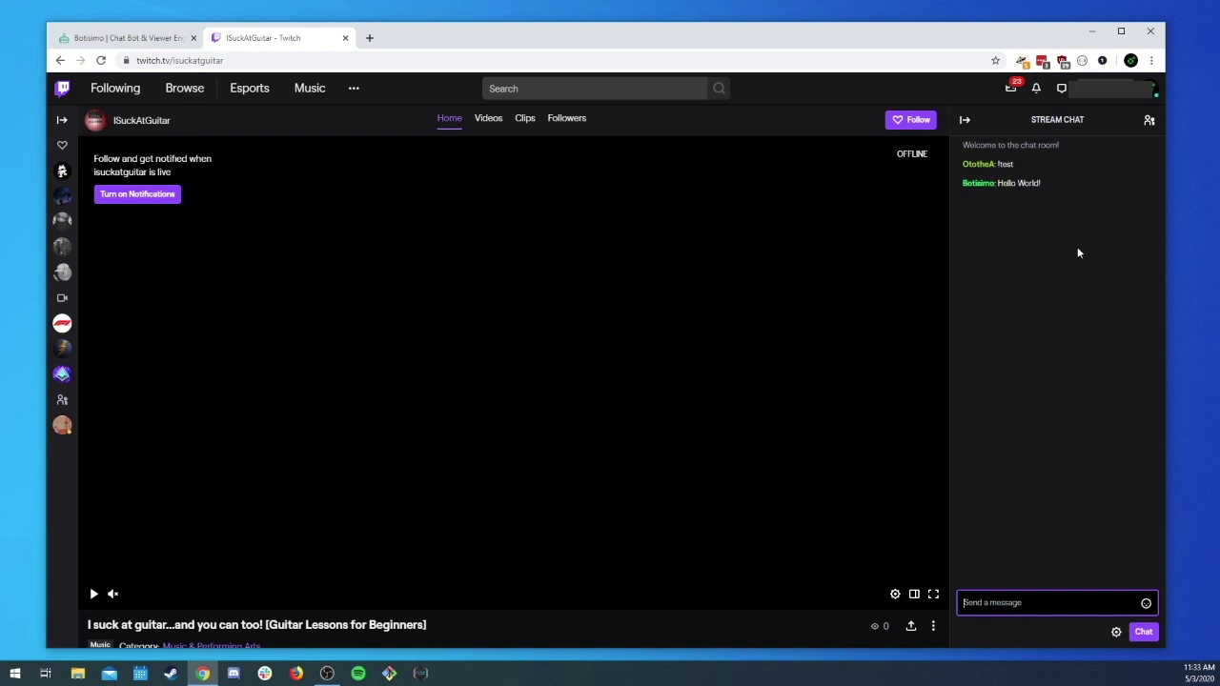
pyautogui.write('this is a !test')
pyautogui.press('Return')
pyautogui.click(1003, 231)
# Step: Switch to Botisimo, save the !test command again with global matching enabled, and return to the Twitch chat
pyautogui.click(156, 37)
pyautogui.click(374, 227)
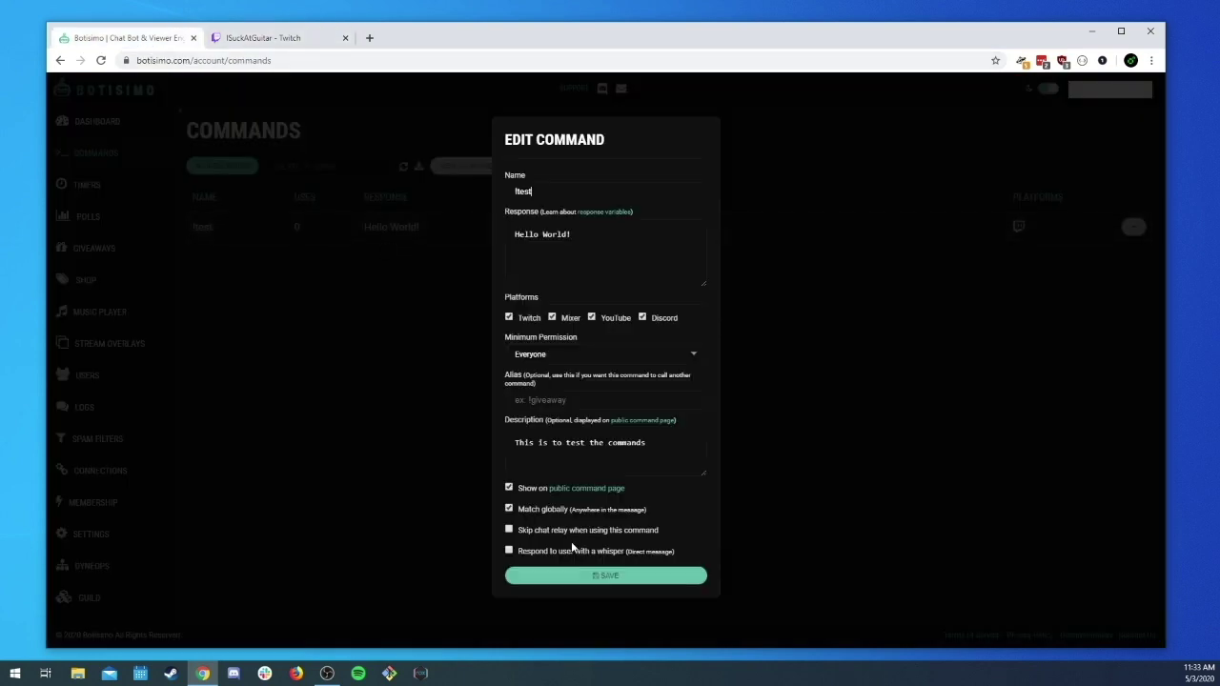
pyautogui.click(636, 575)
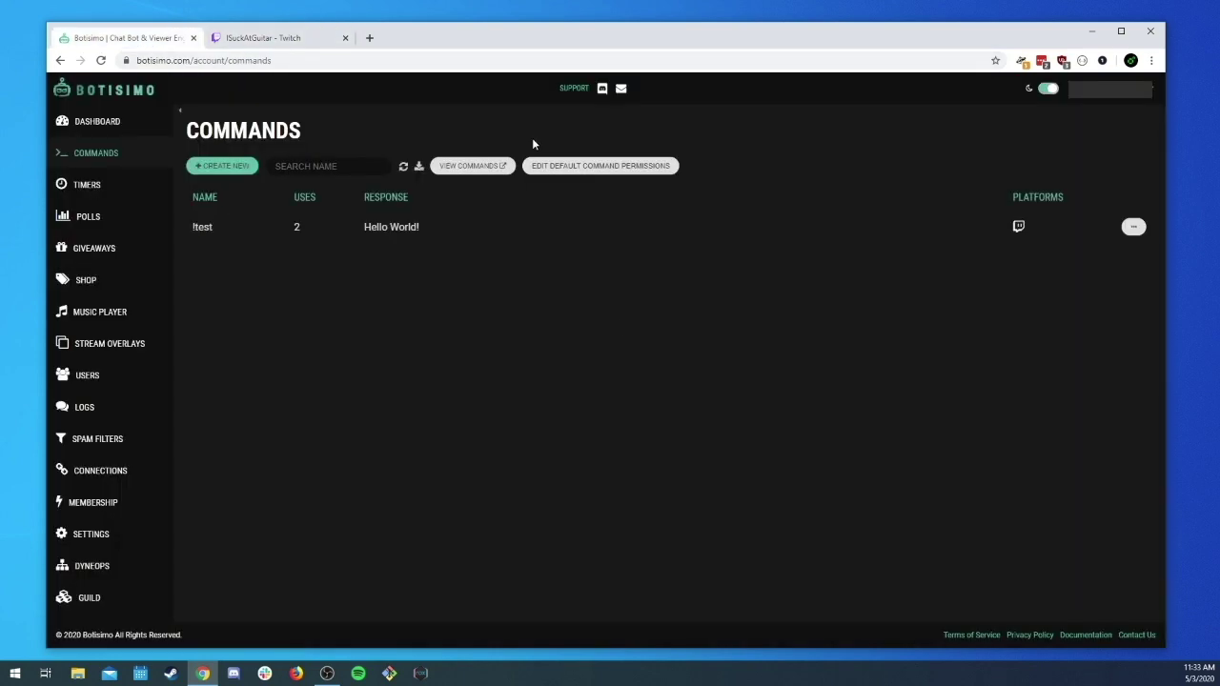
pyautogui.click(278, 38)
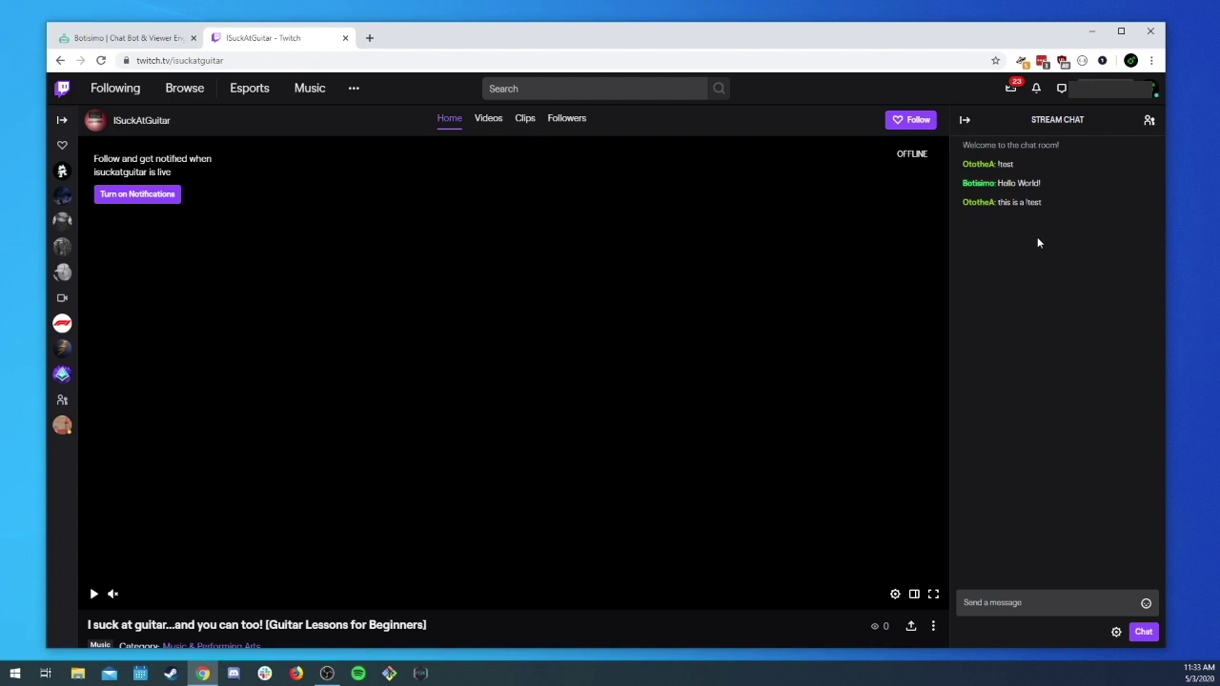
# Step: Copy the earlier "this is a !test" message from the stream chat and paste it as a new unsent chat message
pyautogui.moveTo(996, 202); pyautogui.dragTo(1081, 199)
pyautogui.click(989, 209)
pyautogui.moveTo(996, 202); pyautogui.dragTo(1058, 205)
pyautogui.hotkey('ctrl', 'c')
pyautogui.click(1029, 600)
pyautogui.hotkey('ctrl', 'v')
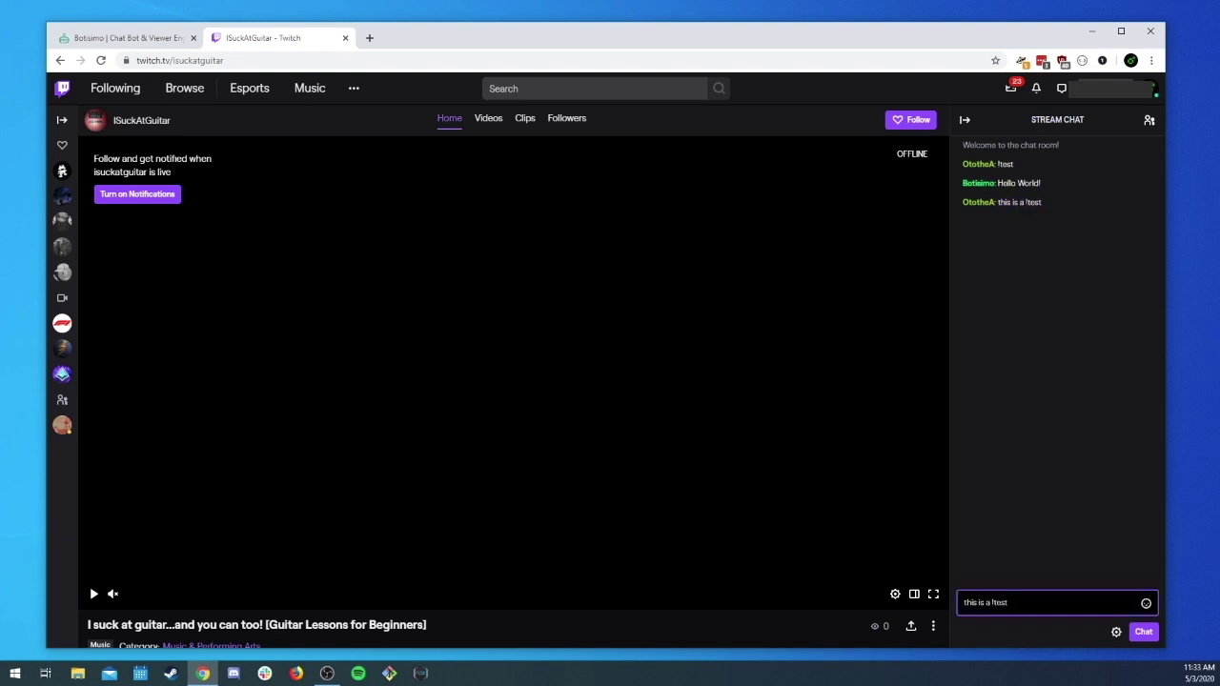
# Step: Switch to Botisimo and try to save the !test command with the response "Hello World Again!"
pyautogui.click(132, 38)
pyautogui.click(493, 236)
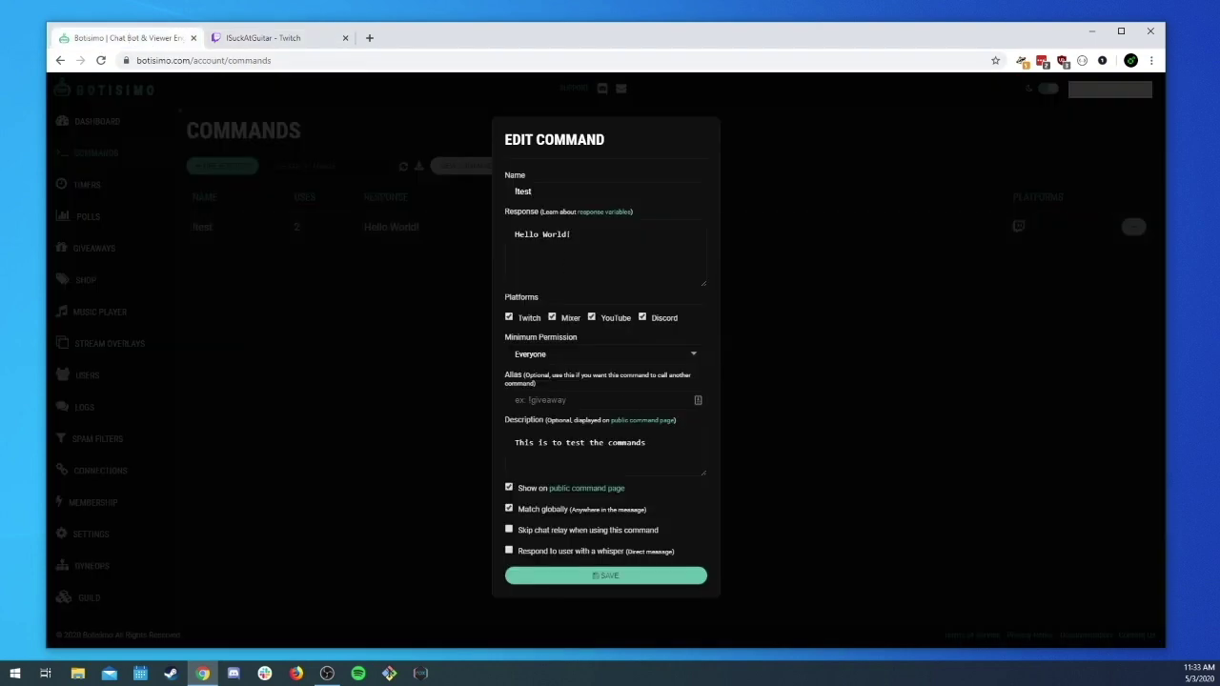
pyautogui.write('Again')
pyautogui.click(632, 574)
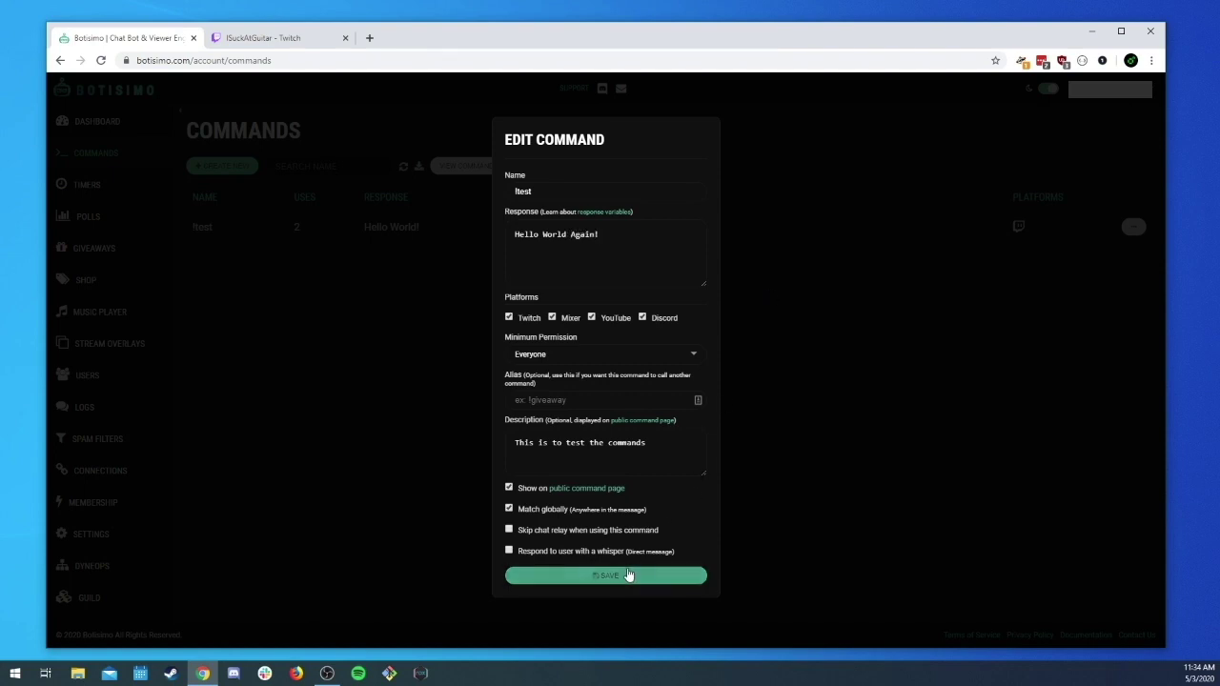
pyautogui.click(627, 574)
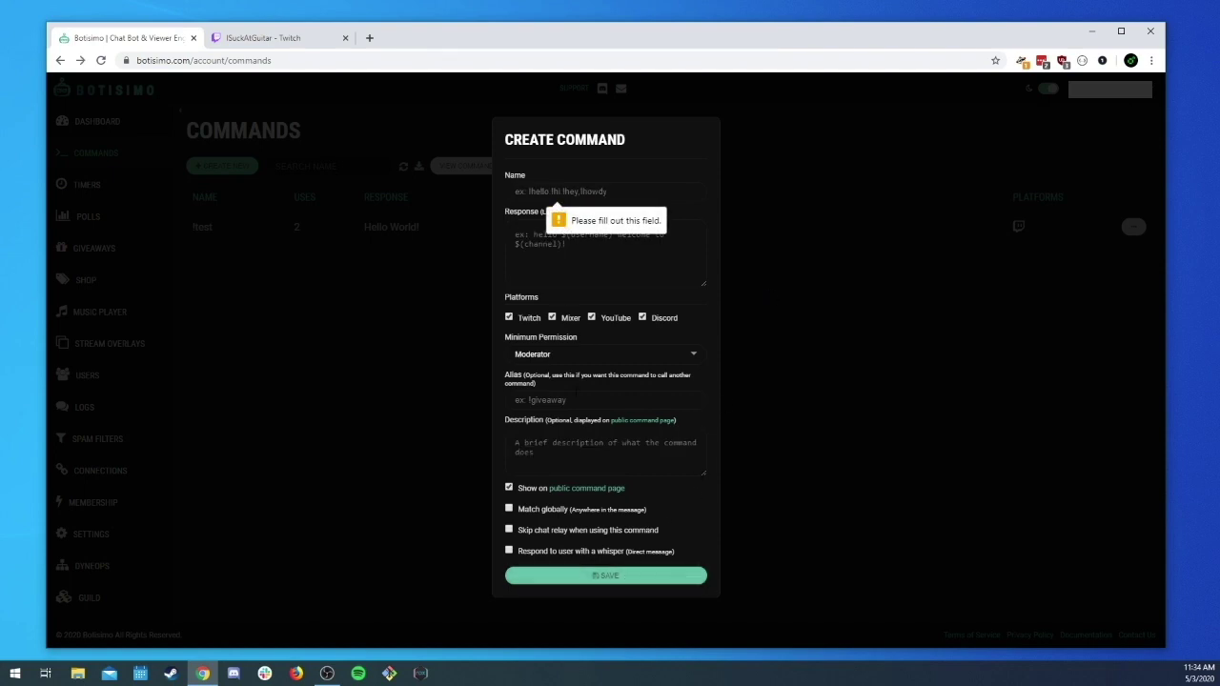
pyautogui.press('Escape')
# Step: Change the !test command's response to "Hello World Again!" and save the command
pyautogui.click(381, 228)
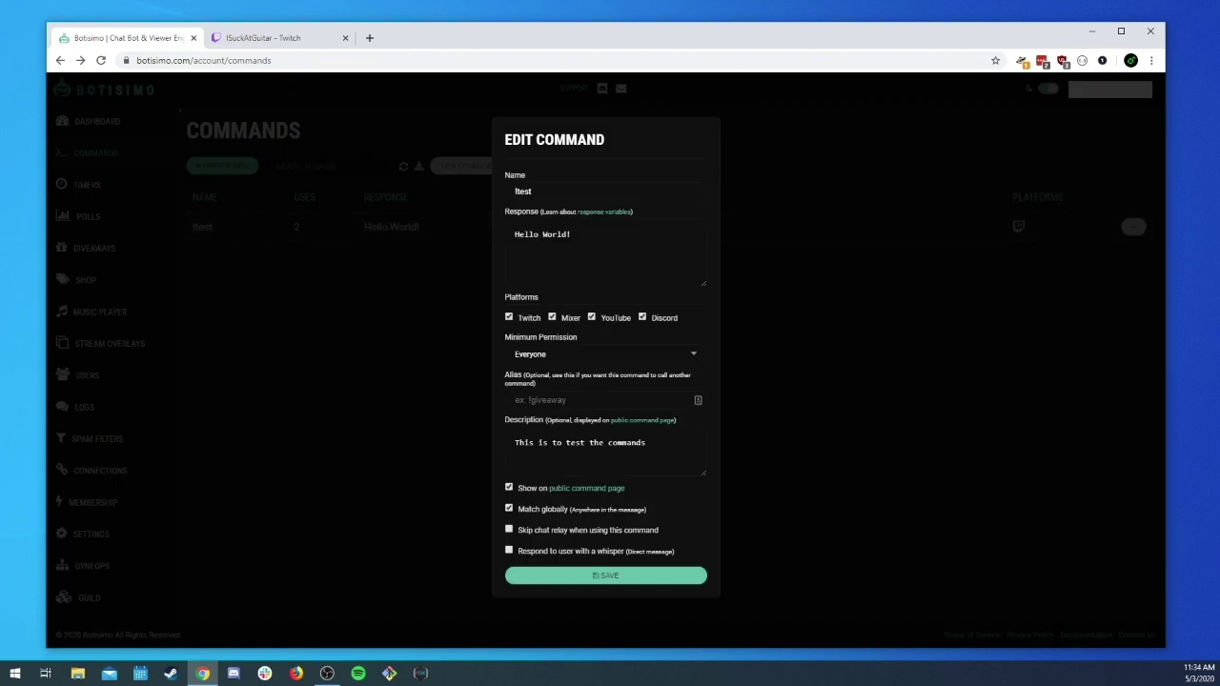
pyautogui.write('Again')
pyautogui.click(617, 575)
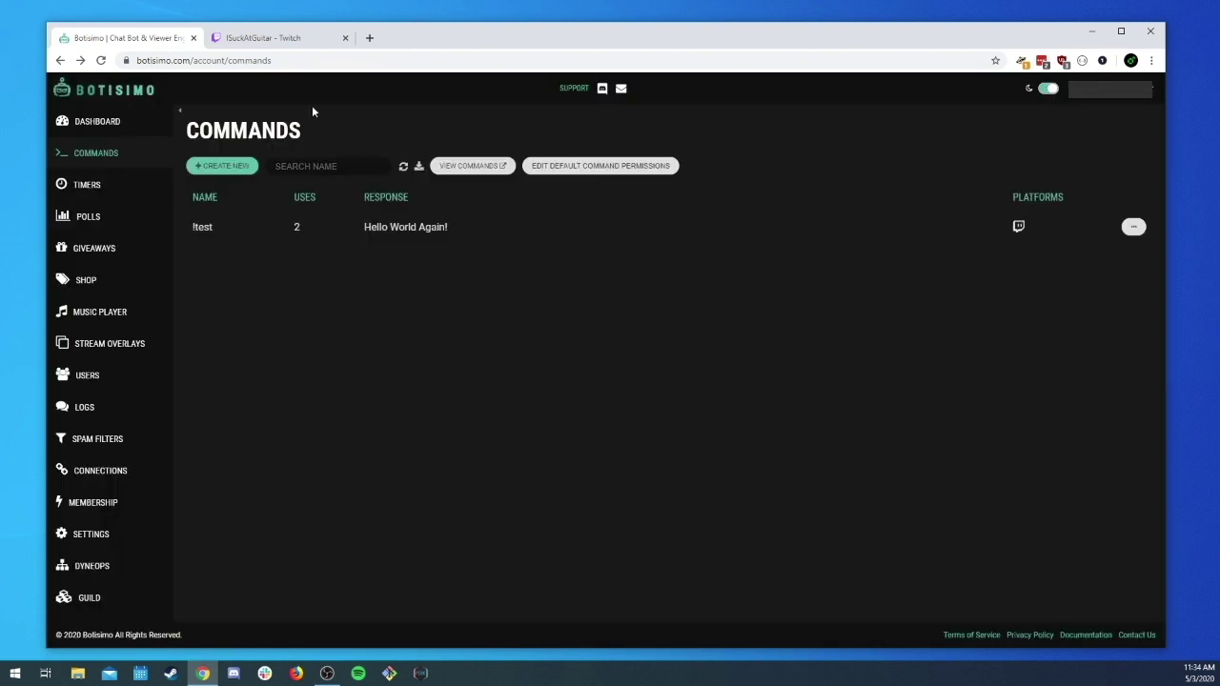
# Step: Return to the Twitch page and send the prepared chat message "this is a !test"
pyautogui.click(269, 38)
pyautogui.click(1050, 580)
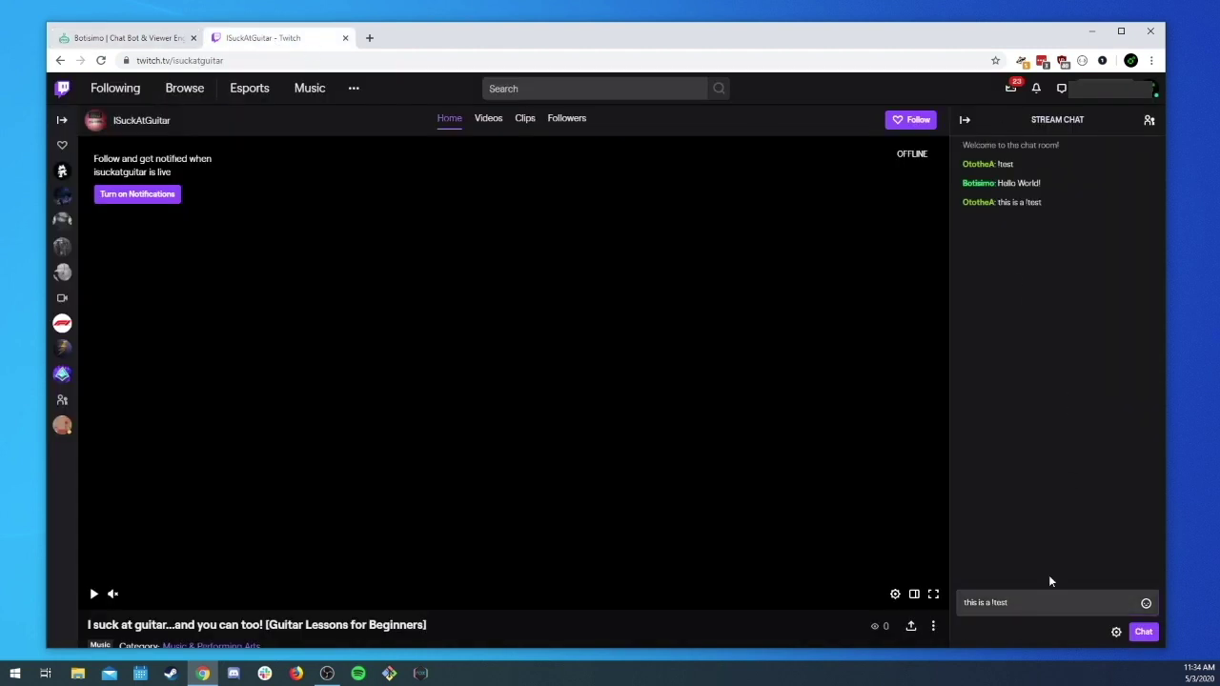
pyautogui.click(1048, 601)
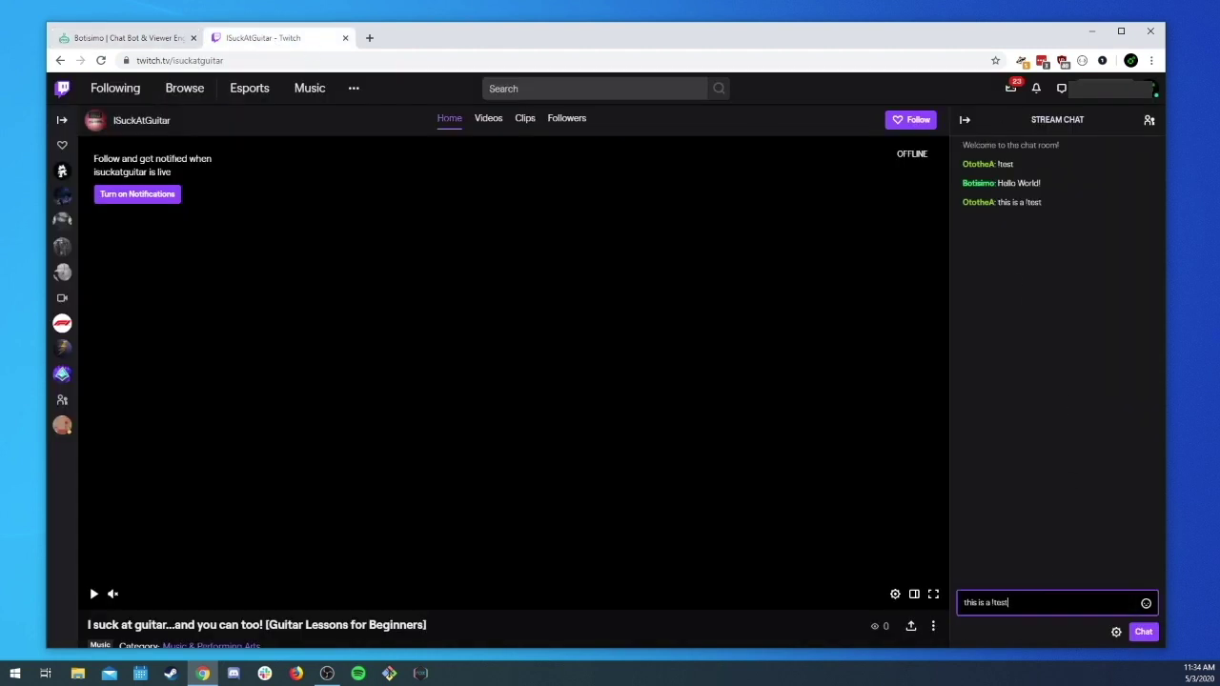
pyautogui.press('Return')
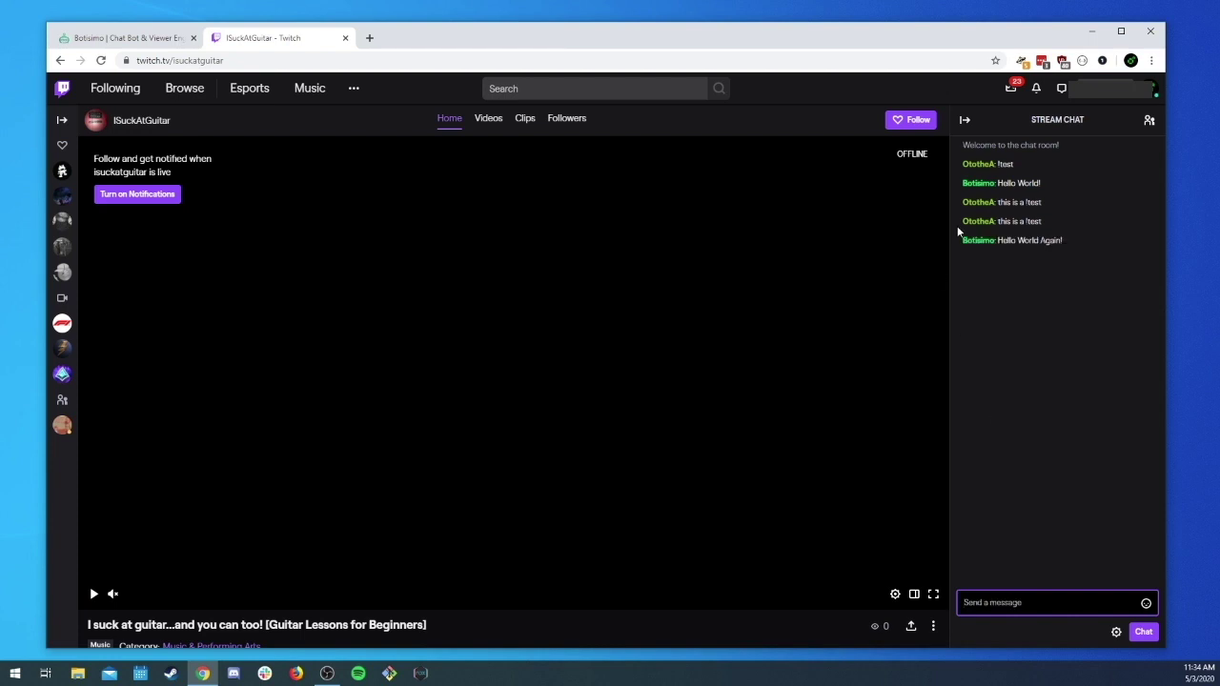
# Step: View the Botisimo bot's user card from its chat reply, then close the card
pyautogui.click(983, 398)
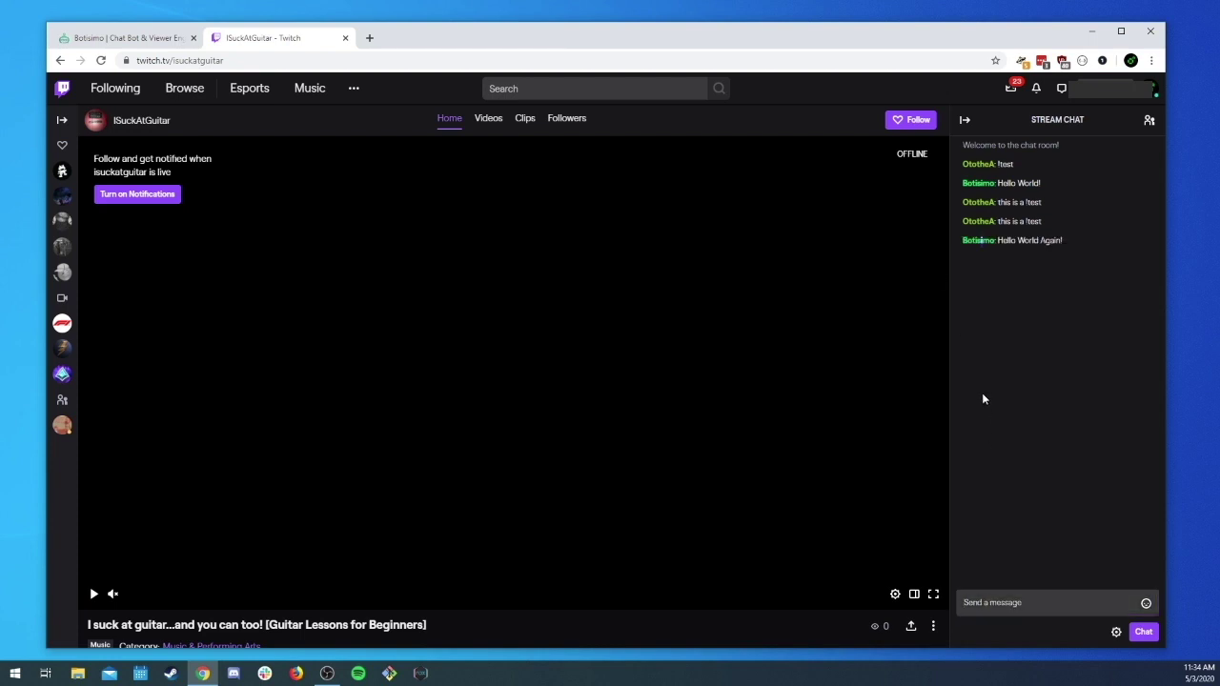
pyautogui.click(976, 184)
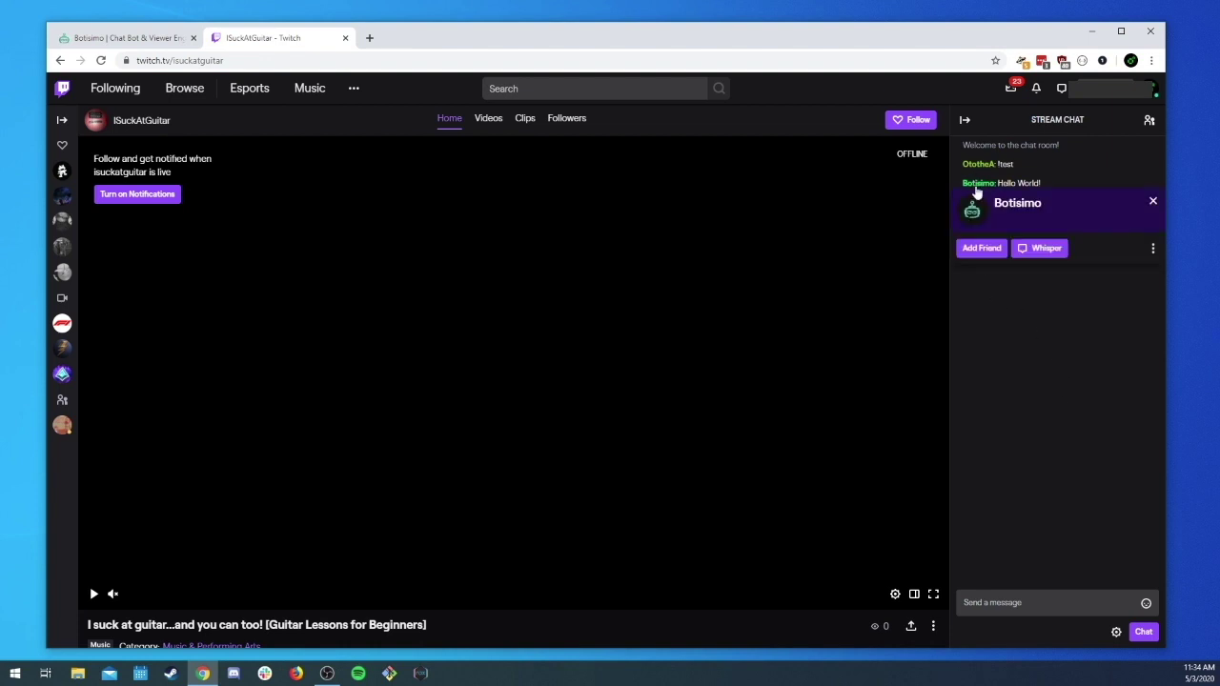
pyautogui.click(1152, 204)
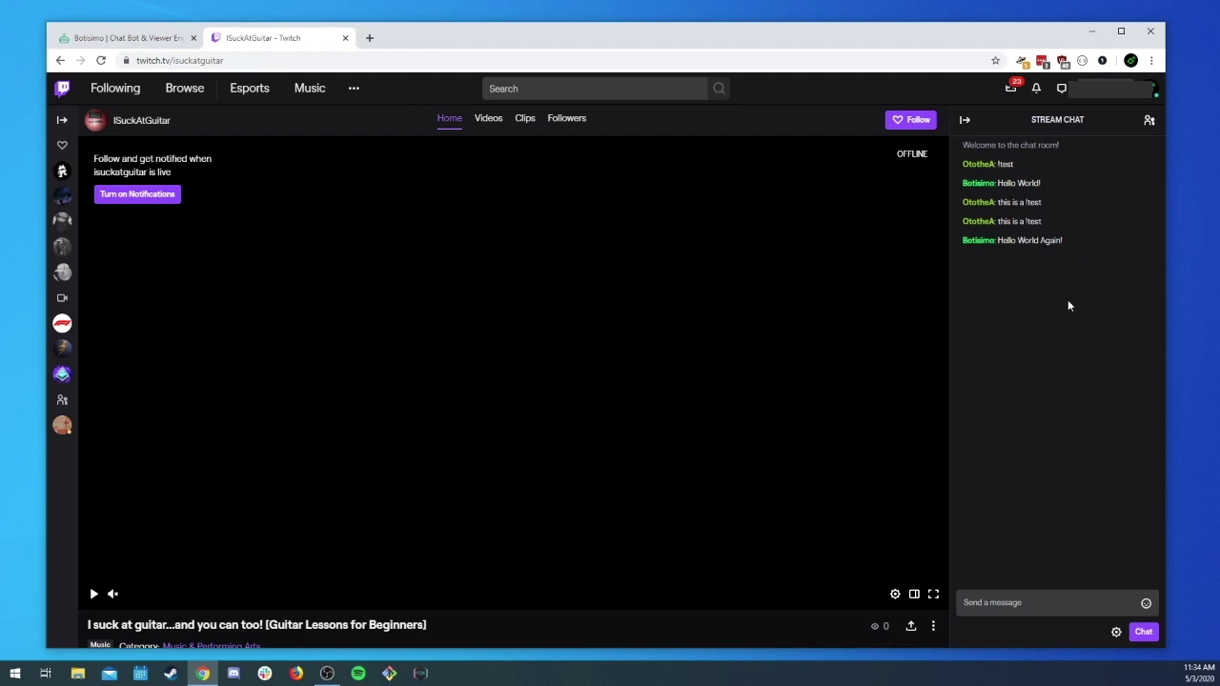
pyautogui.moveTo(995, 318); pyautogui.dragTo(1007, 319)
# Step: Switch to Botisimo, view the channel's public commands page, and return to the command management page
pyautogui.click(132, 39)
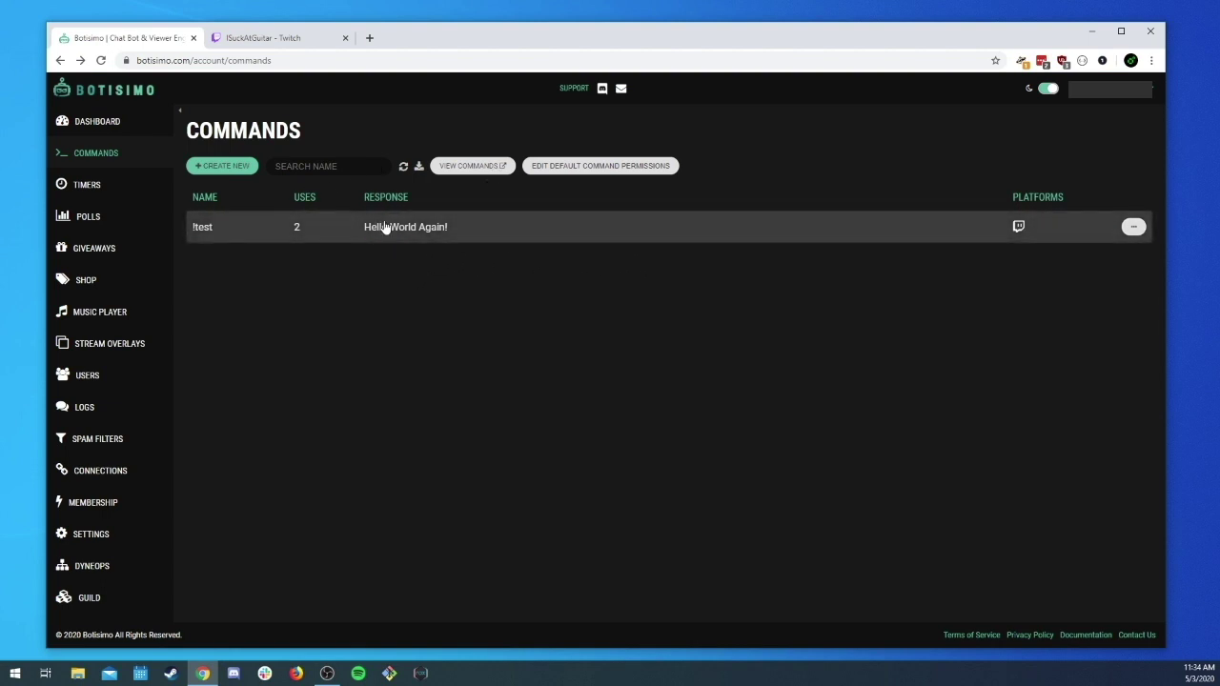
pyautogui.click(492, 168)
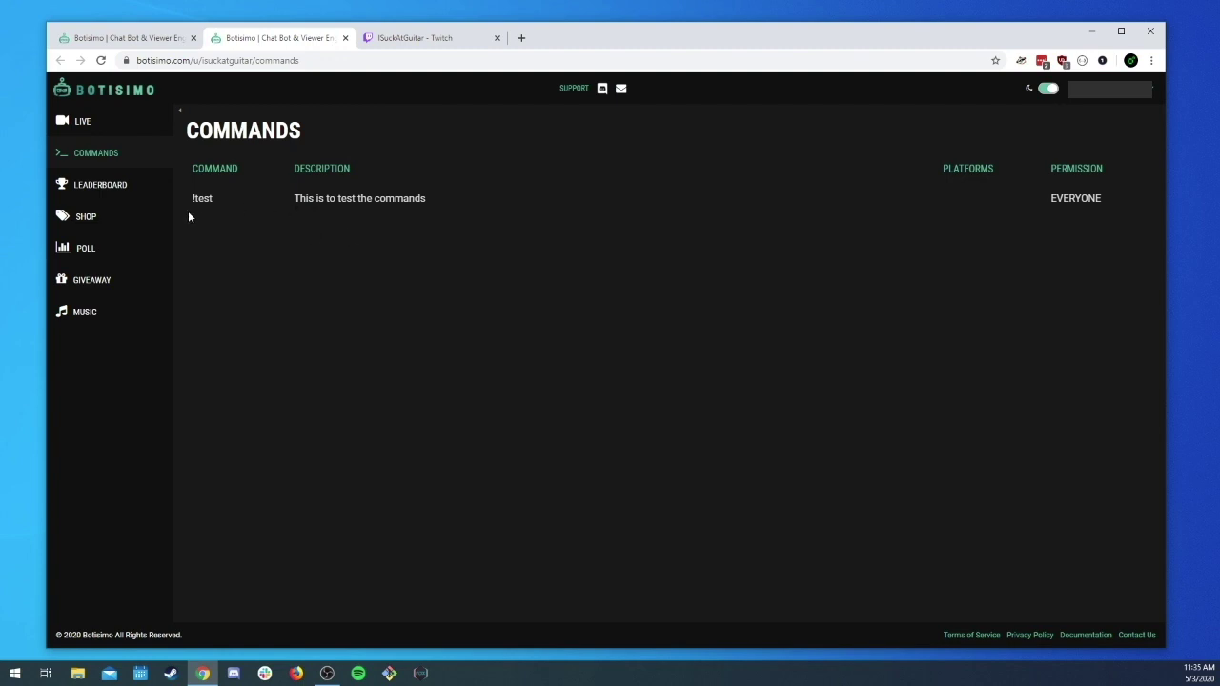
pyautogui.click(143, 38)
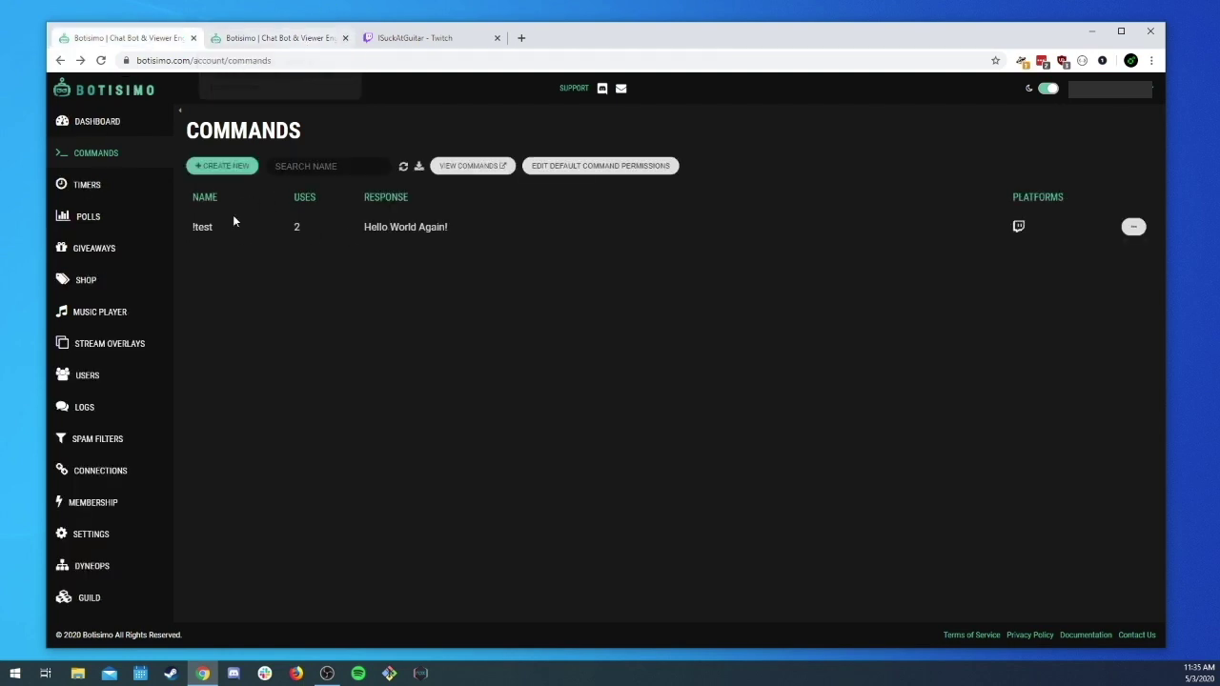
# Step: Turn off showing the !test command on the public command page and save the command
pyautogui.click(249, 235)
pyautogui.click(534, 489)
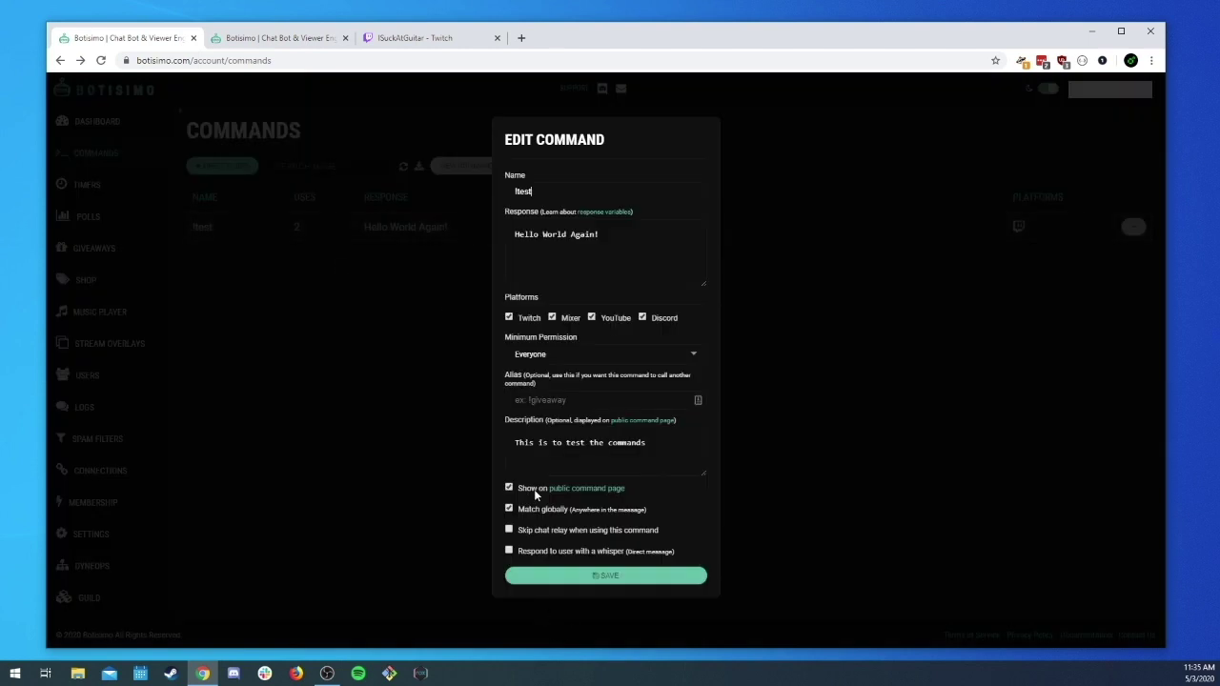
pyautogui.click(583, 577)
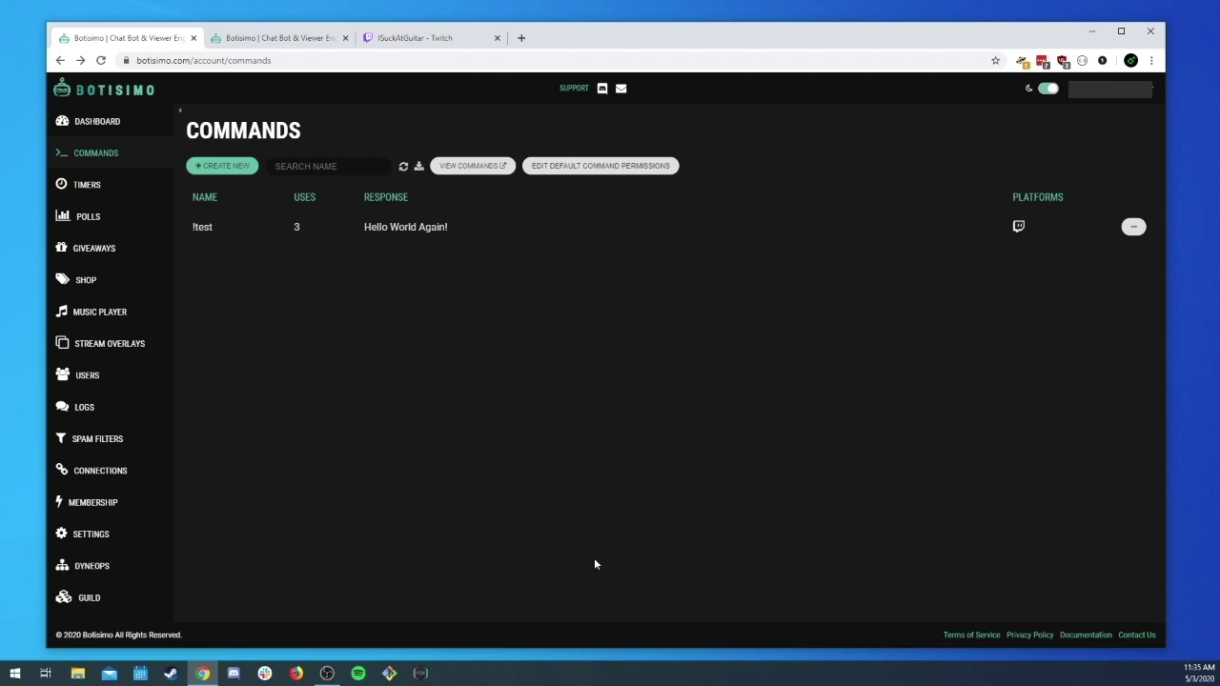
# Step: Reload the public commands page to check whether !test is listed, then close that page
pyautogui.click(278, 38)
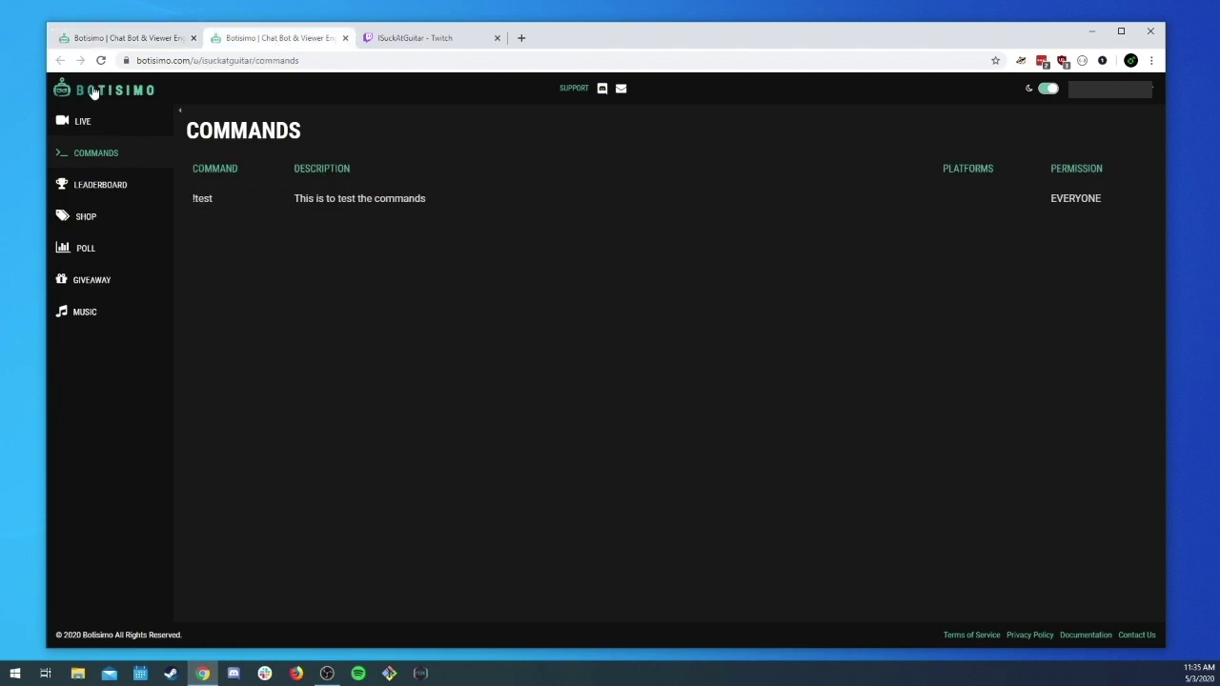
pyautogui.click(101, 61)
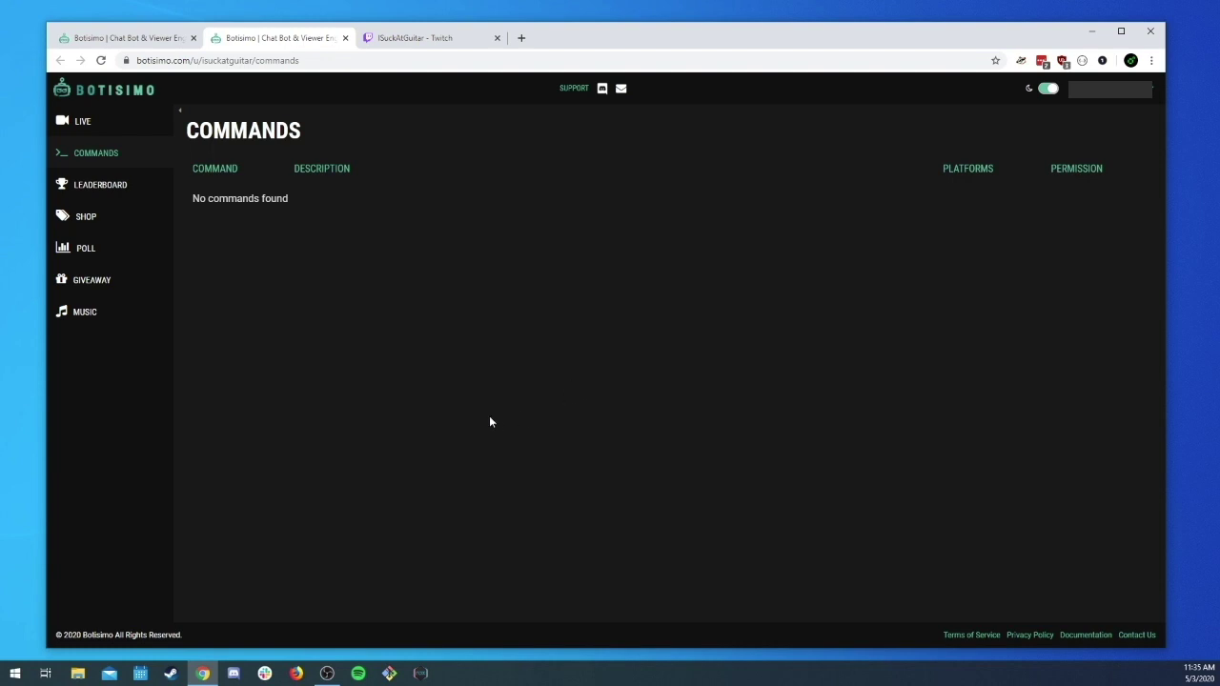
pyautogui.click(157, 40)
pyautogui.click(345, 38)
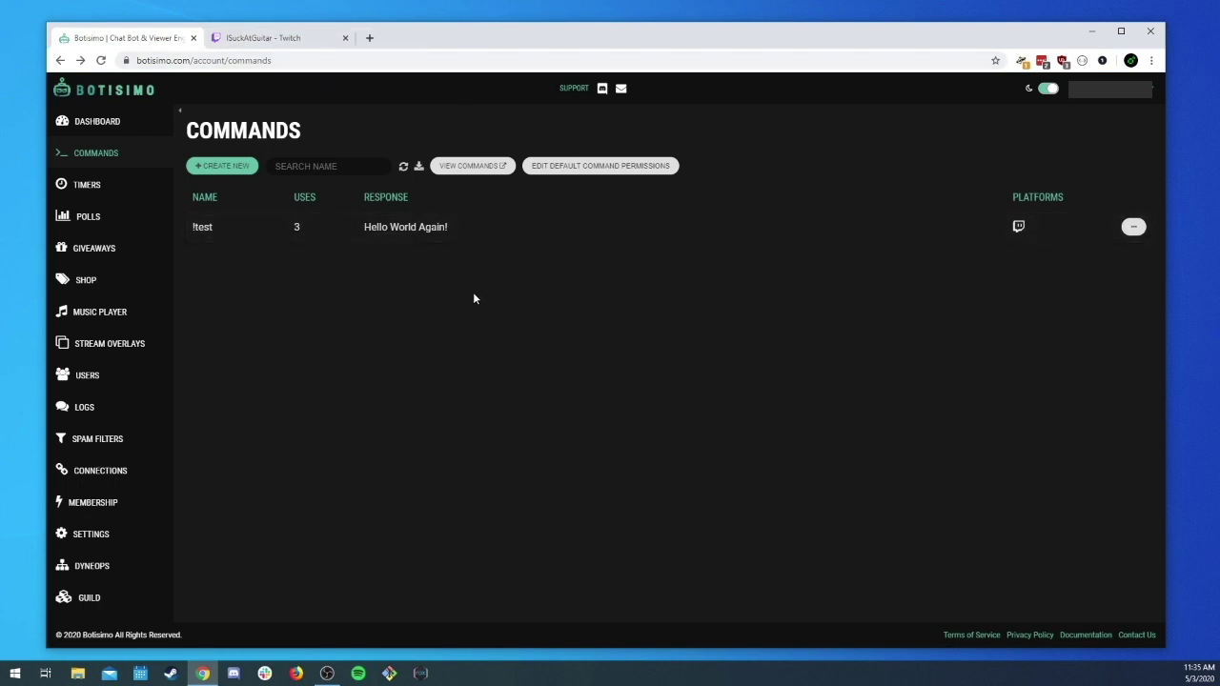
# Step: Open the default command permissions and review the permission levels offered for the !clip command
pyautogui.click(627, 168)
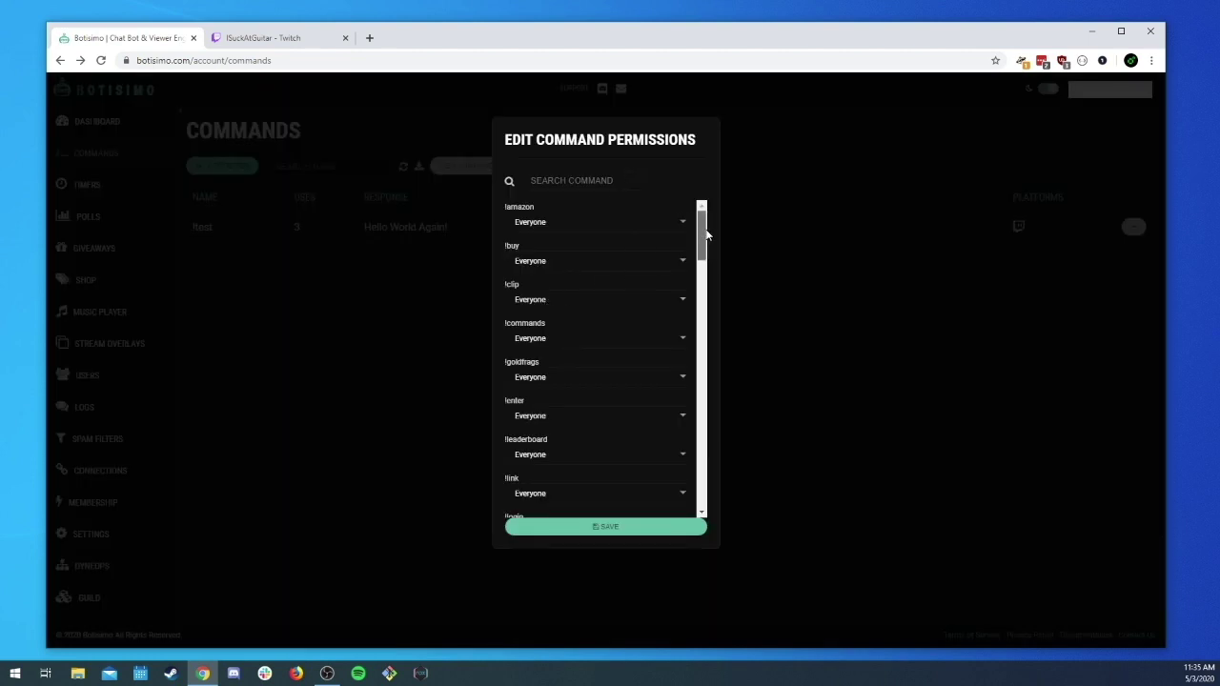
pyautogui.moveTo(706, 235); pyautogui.dragTo(673, 210)
pyautogui.click(540, 385)
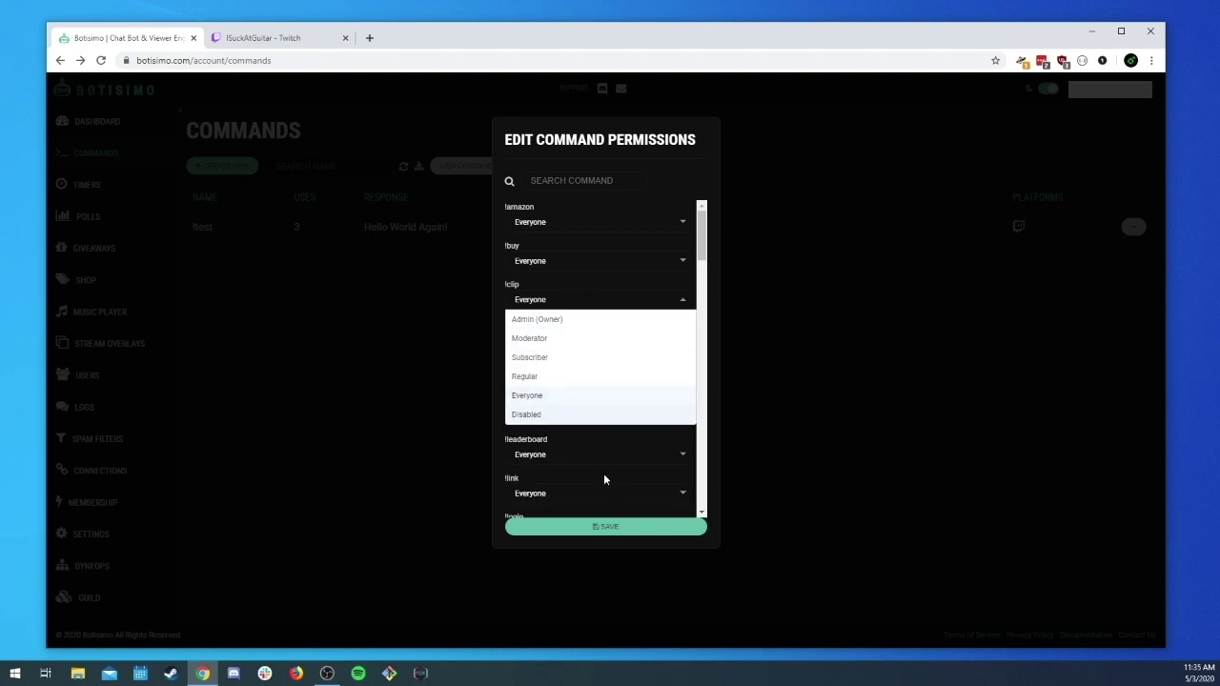
pyautogui.click(604, 488)
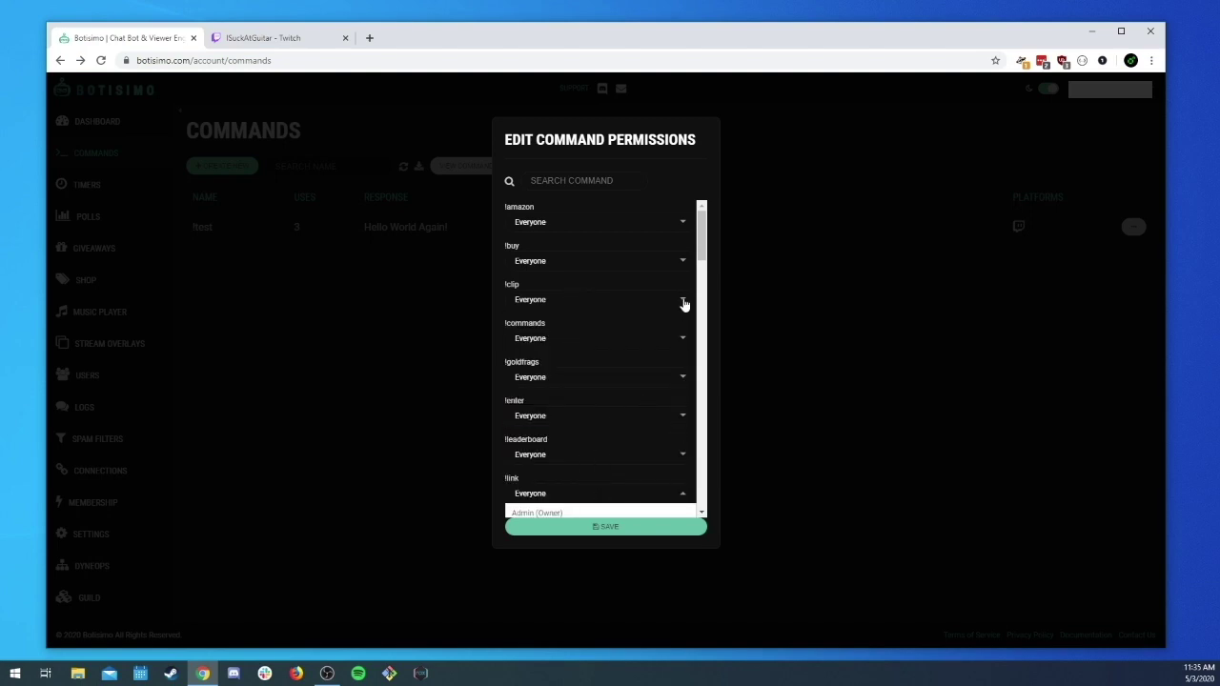
# Step: Set the !link command's permission to Disabled, restore it to Everyone, and close the permissions without saving
pyautogui.moveTo(702, 240); pyautogui.dragTo(708, 272)
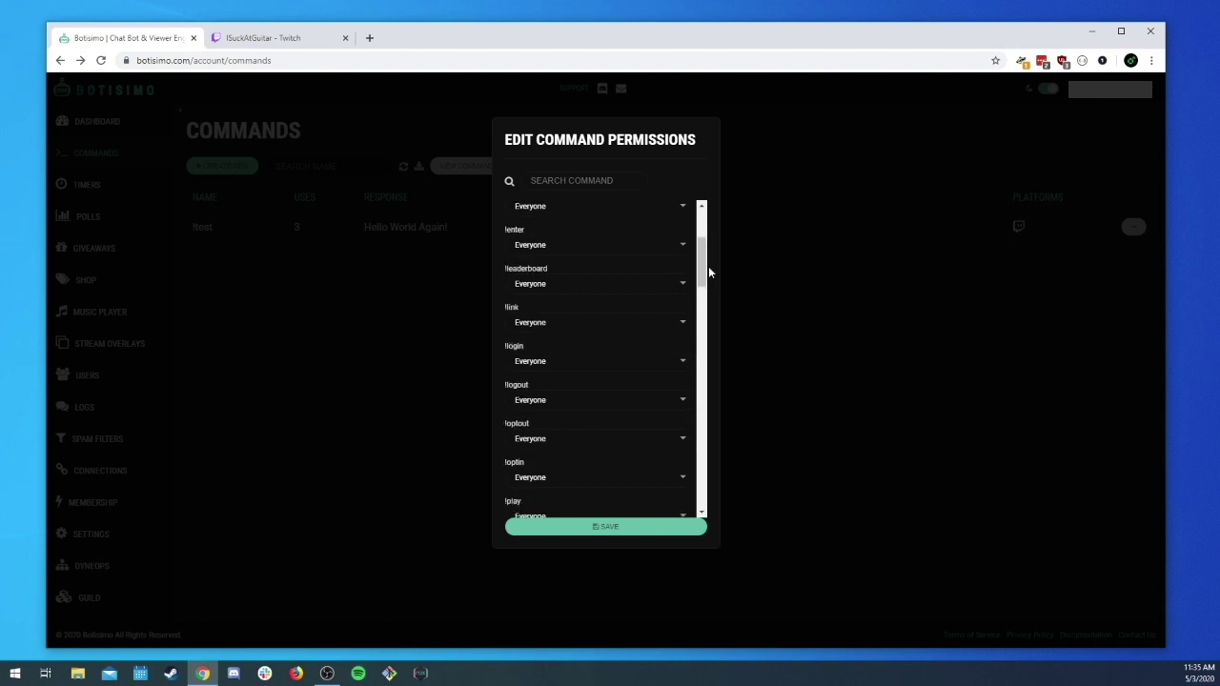
pyautogui.click(580, 329)
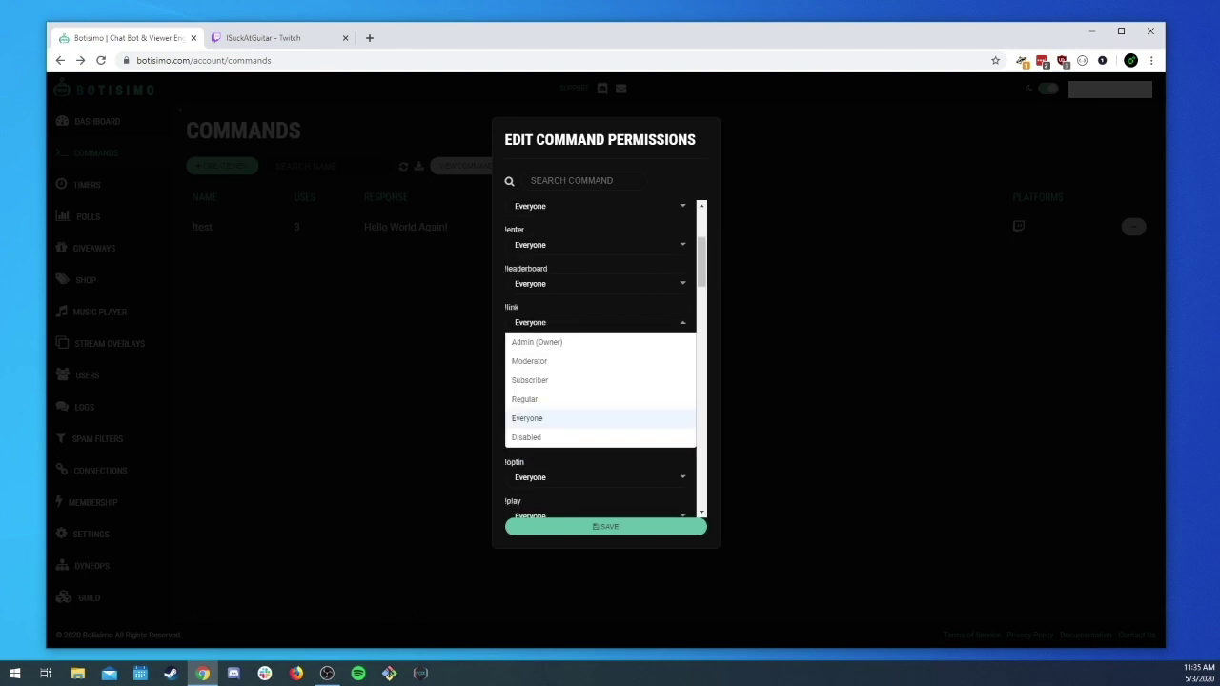
pyautogui.click(569, 438)
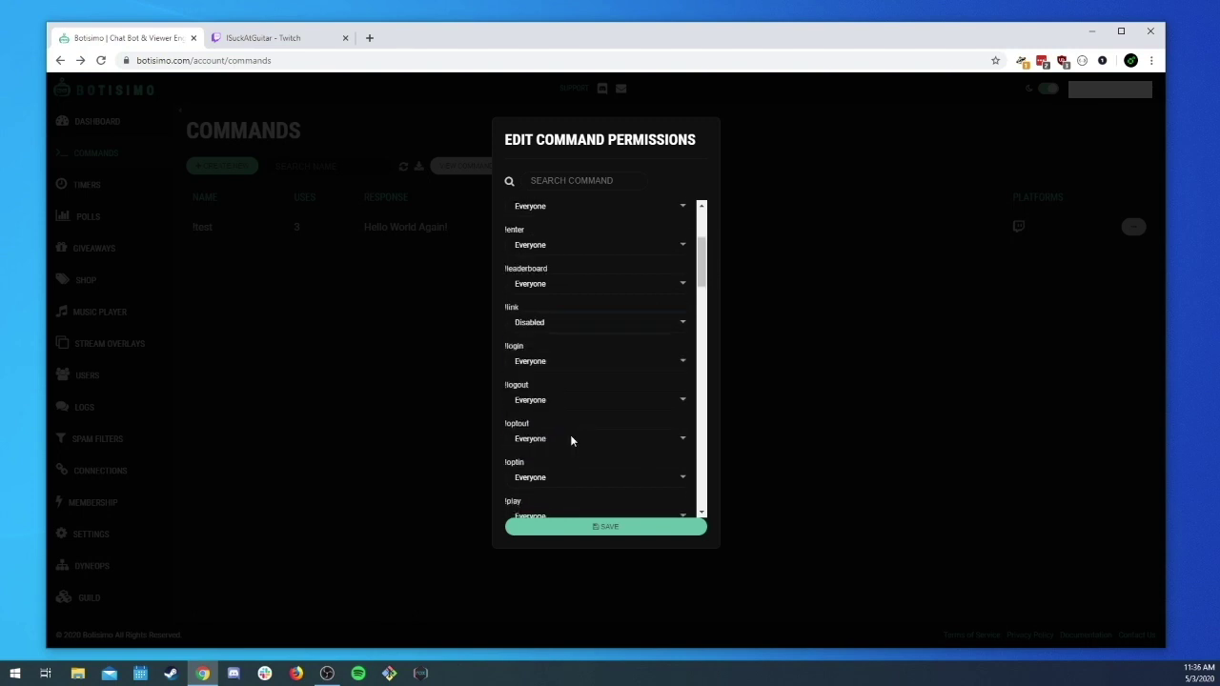
pyautogui.click(572, 322)
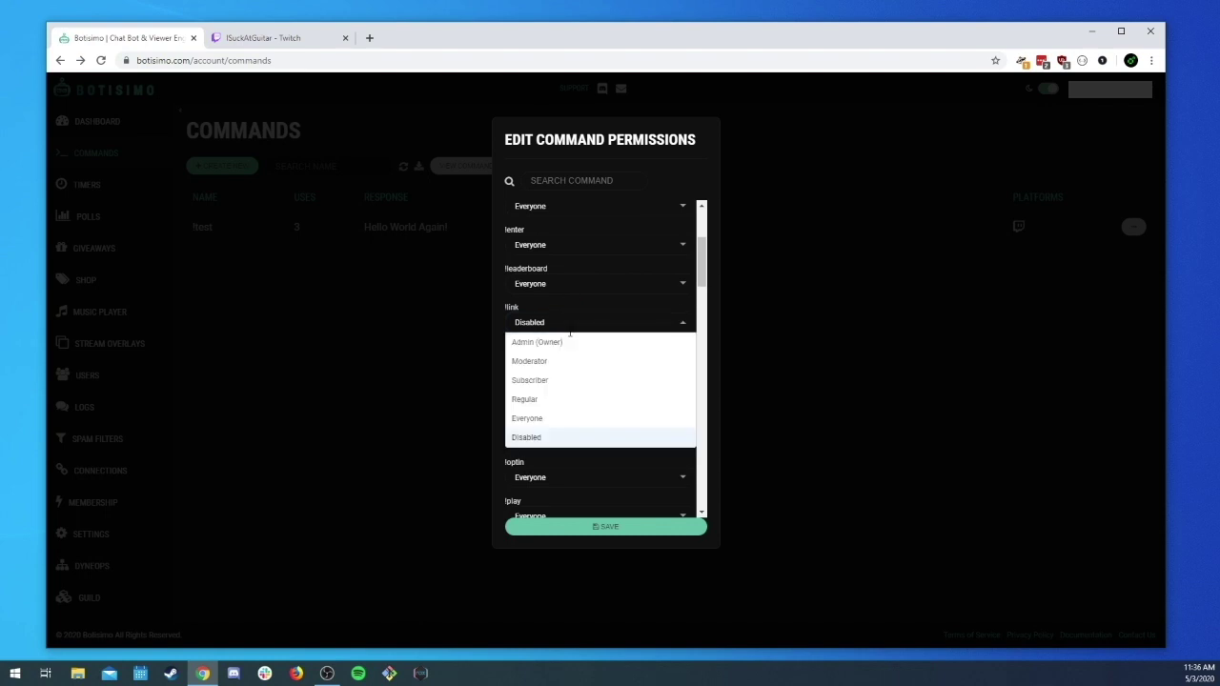
pyautogui.scroll(2, 583, 386)
pyautogui.scroll(-2, 582, 395)
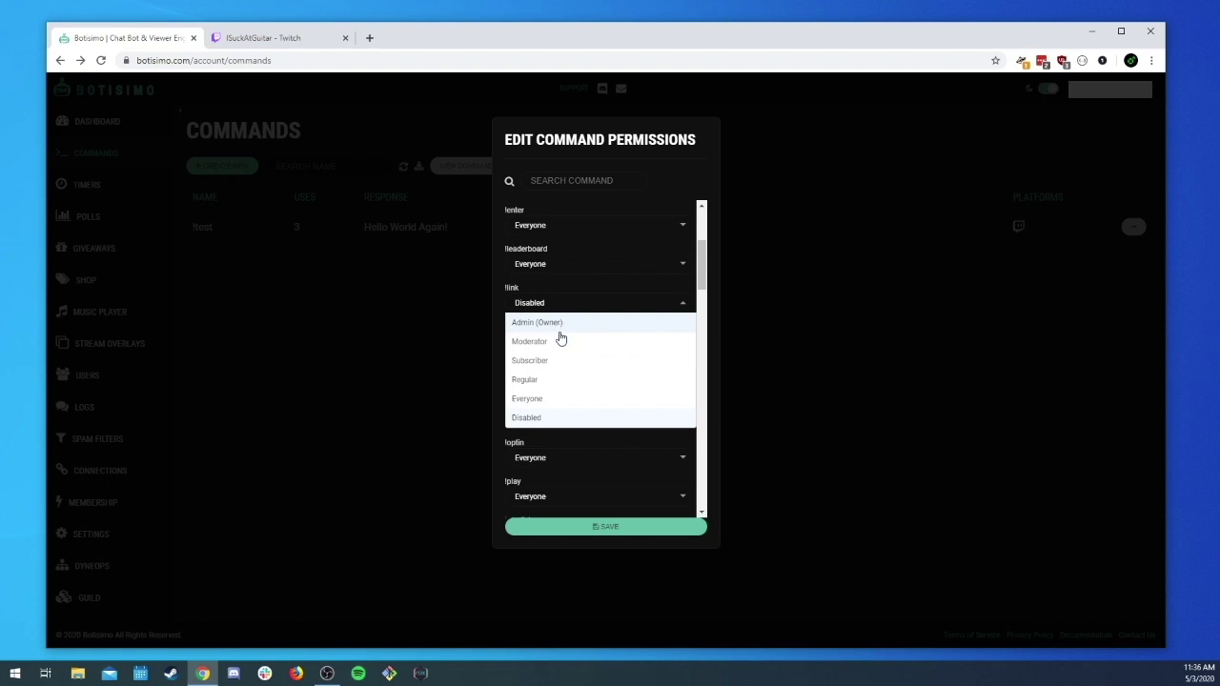
pyautogui.click(549, 401)
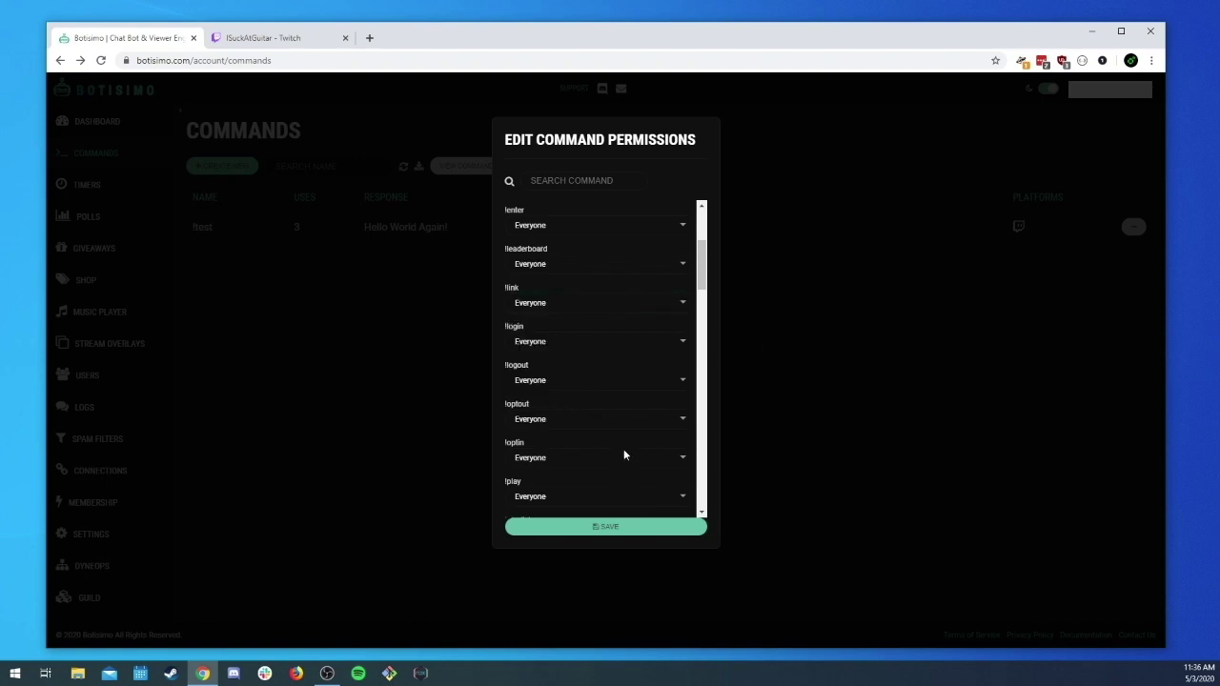
pyautogui.click(811, 203)
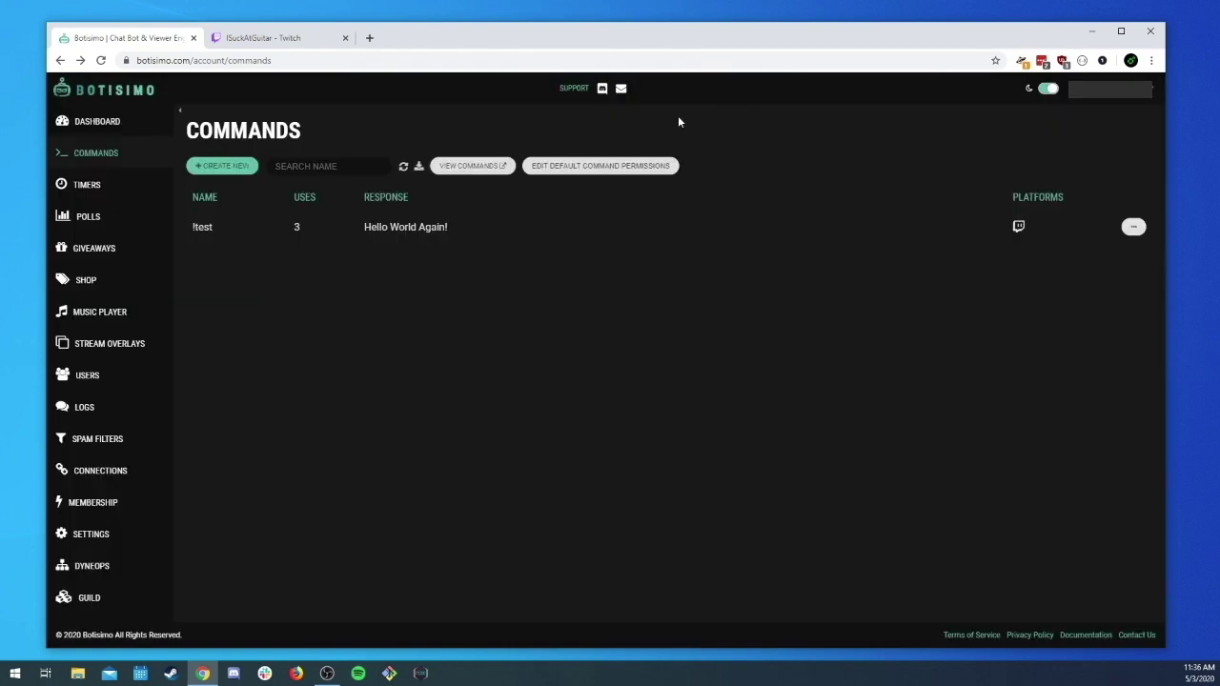
# Step: Open the Botisimo documentation at docs.botisimo.com in a new browser tab and go to its Commands section
pyautogui.click(370, 40)
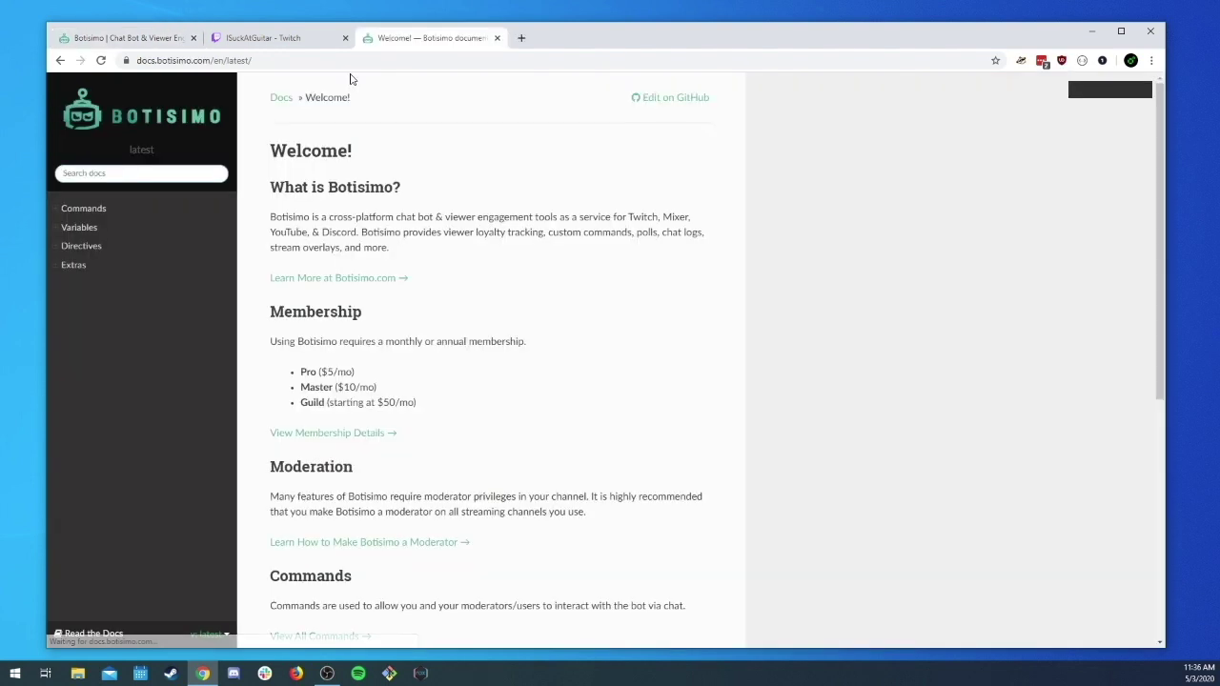
pyautogui.click(88, 209)
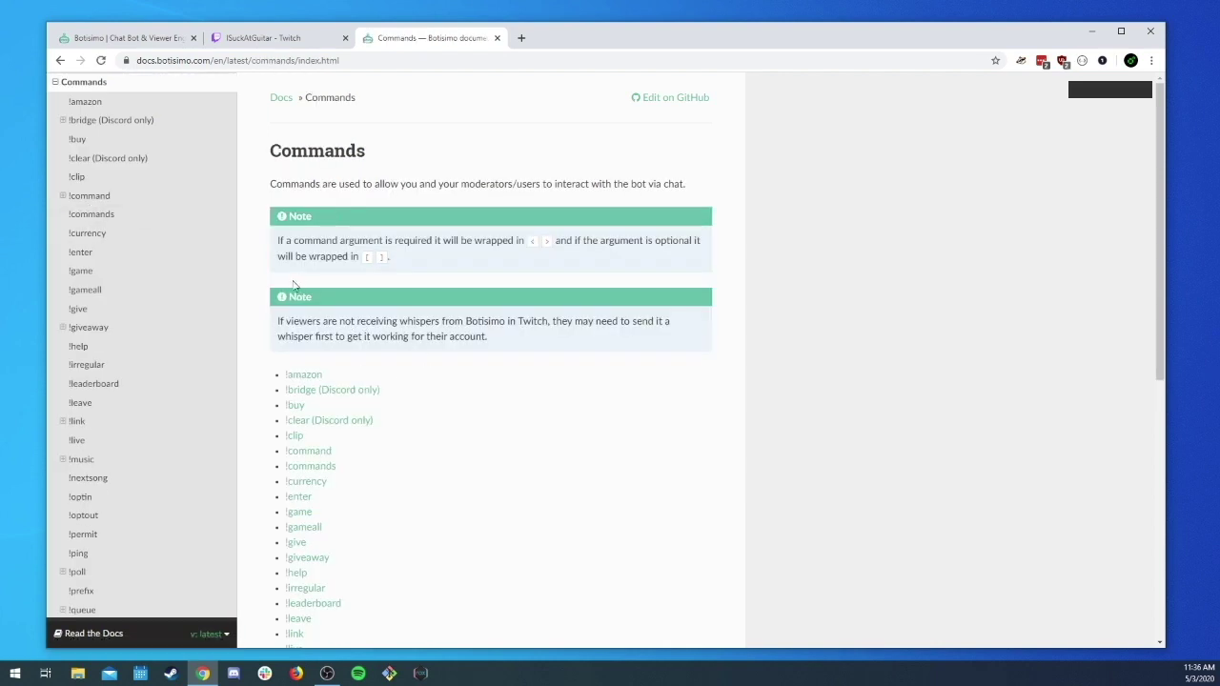
# Step: Look through the documented list of commands and open the page for !currency
pyautogui.scroll(-4, 296, 286)
pyautogui.scroll(-3, 333, 233)
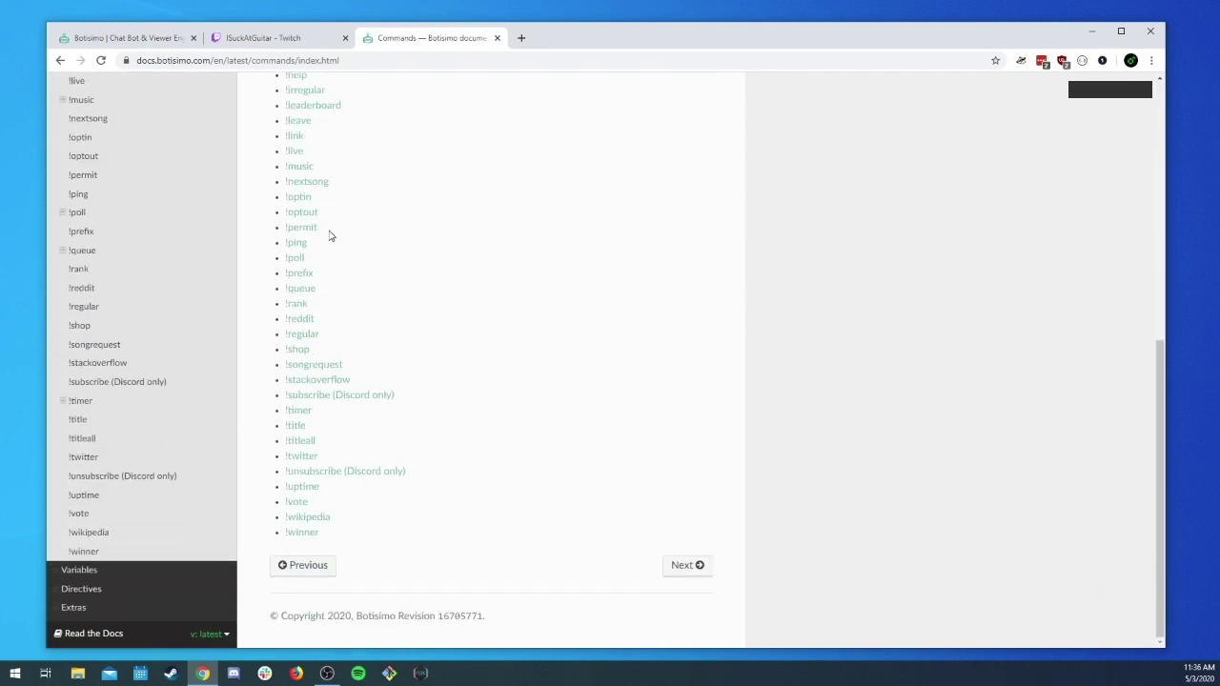
pyautogui.scroll(4, 328, 236)
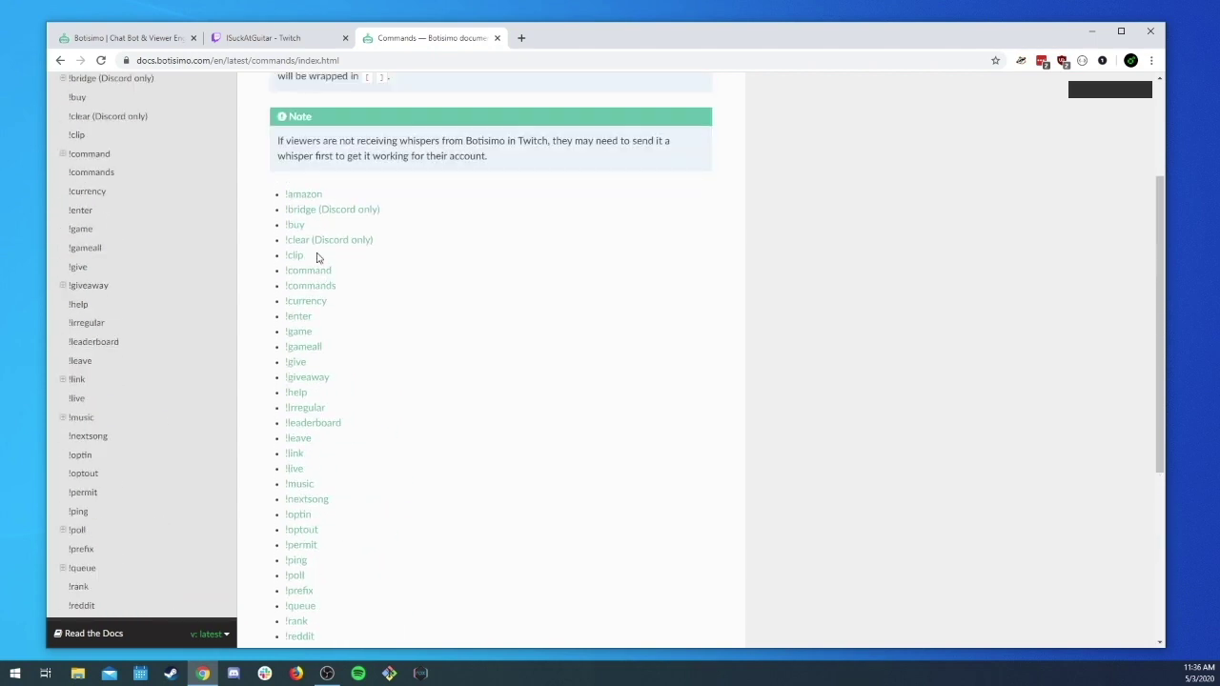
pyautogui.click(294, 303)
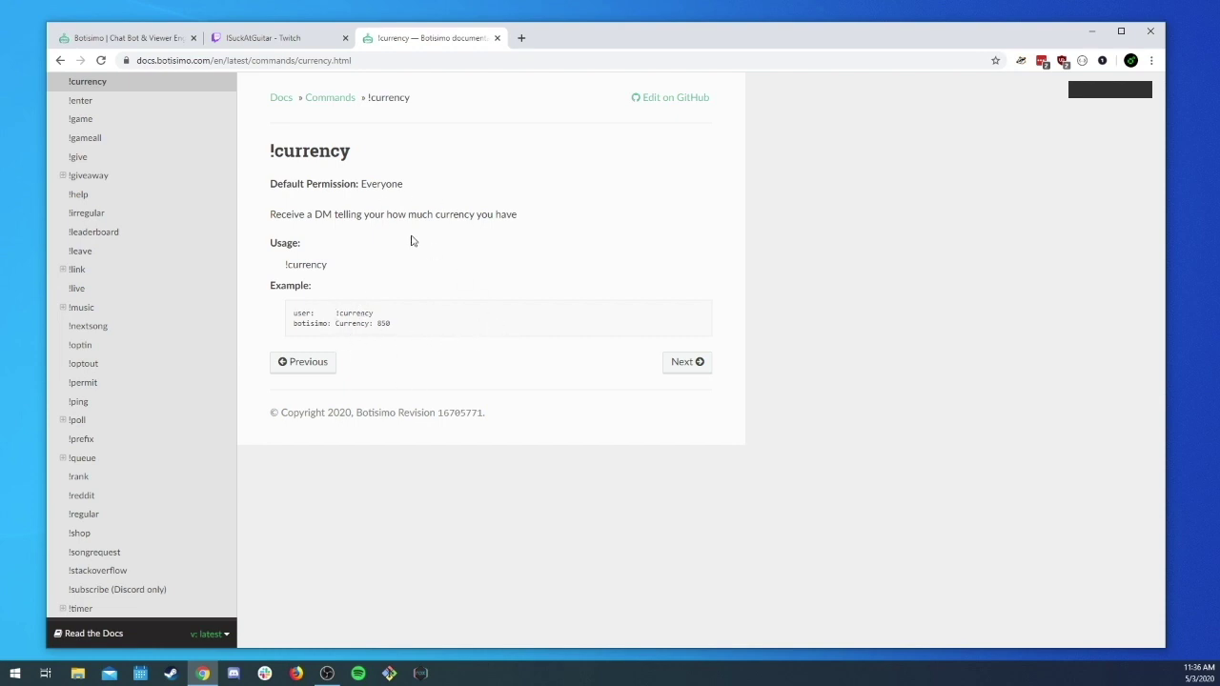
# Step: Look through the full list of documented commands beside the !currency page
pyautogui.scroll(3, 114, 338)
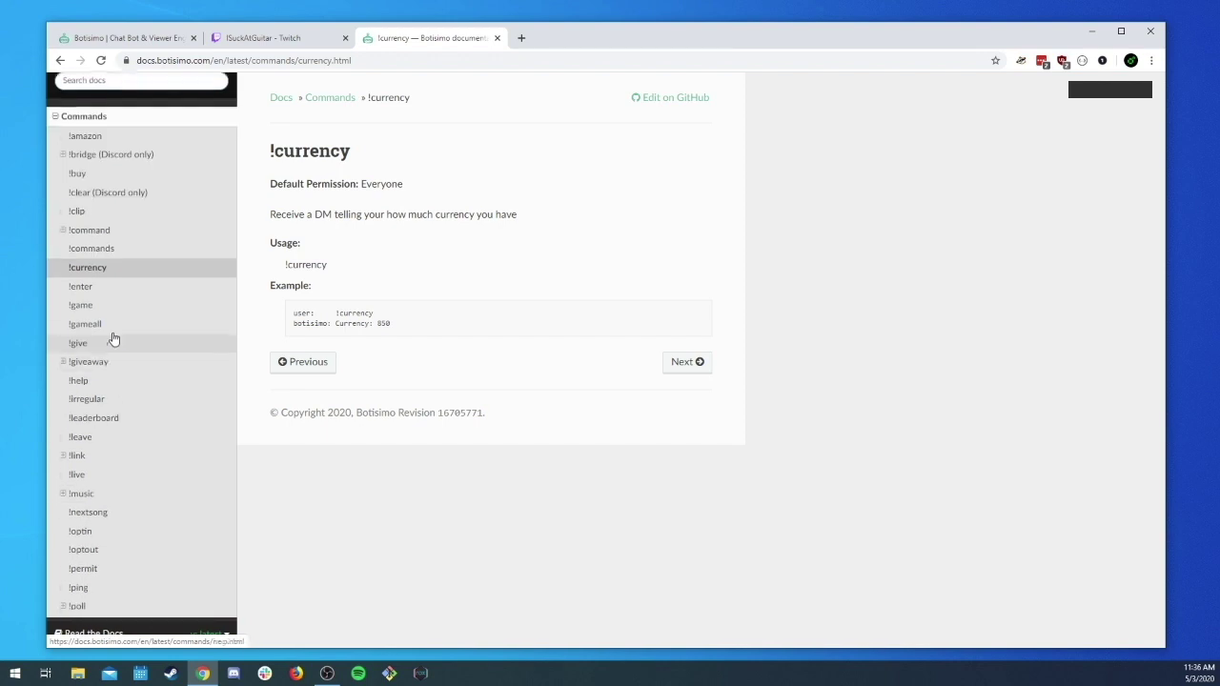
pyautogui.scroll(2, 109, 250)
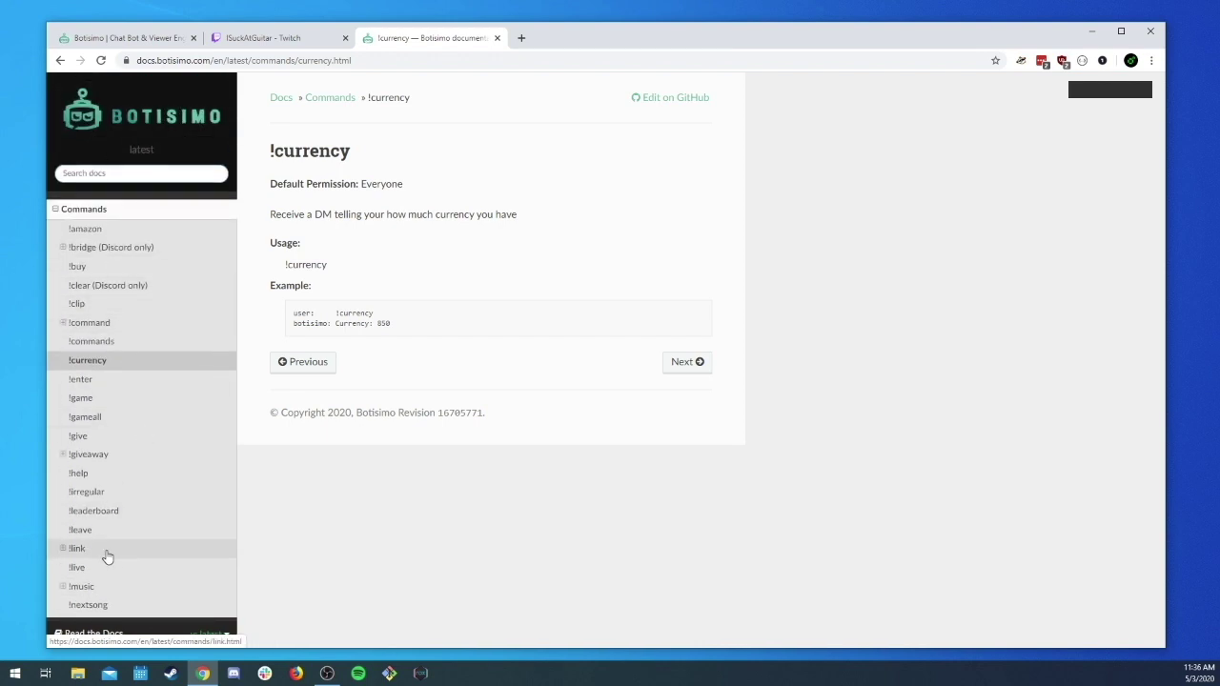
pyautogui.scroll(-6, 150, 511)
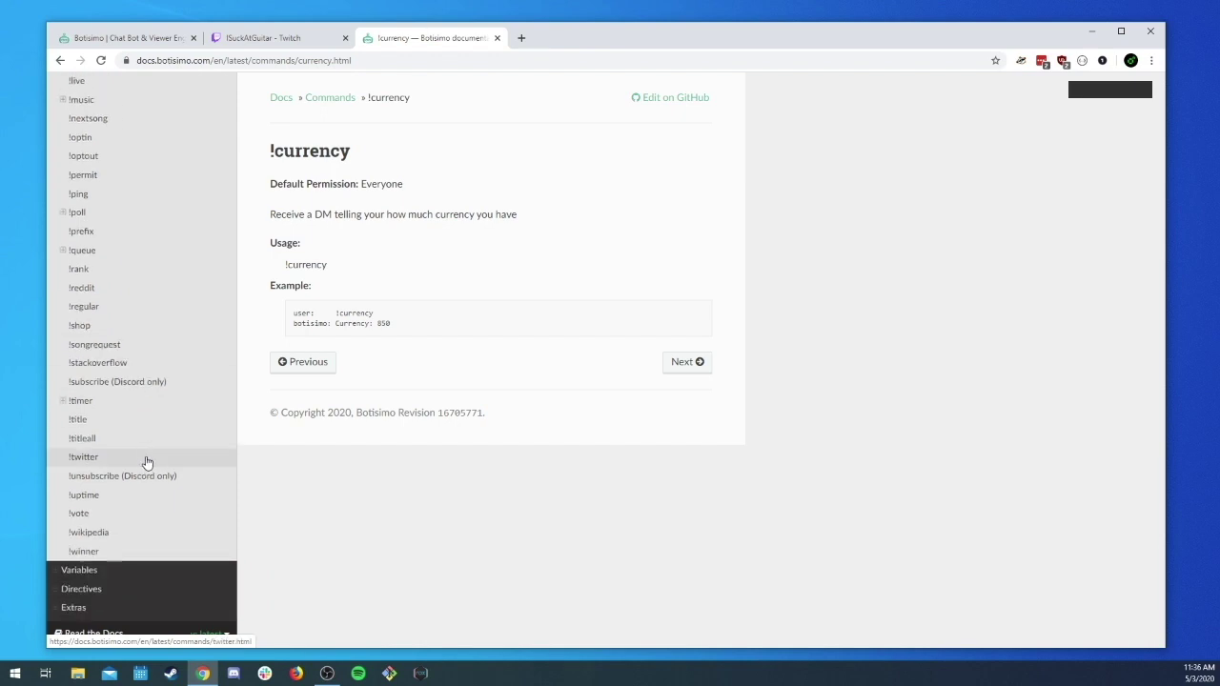
pyautogui.scroll(4, 162, 429)
# Step: Review the default command permissions in Botisimo, close them without saving, and check the !currency documentation again
pyautogui.click(133, 38)
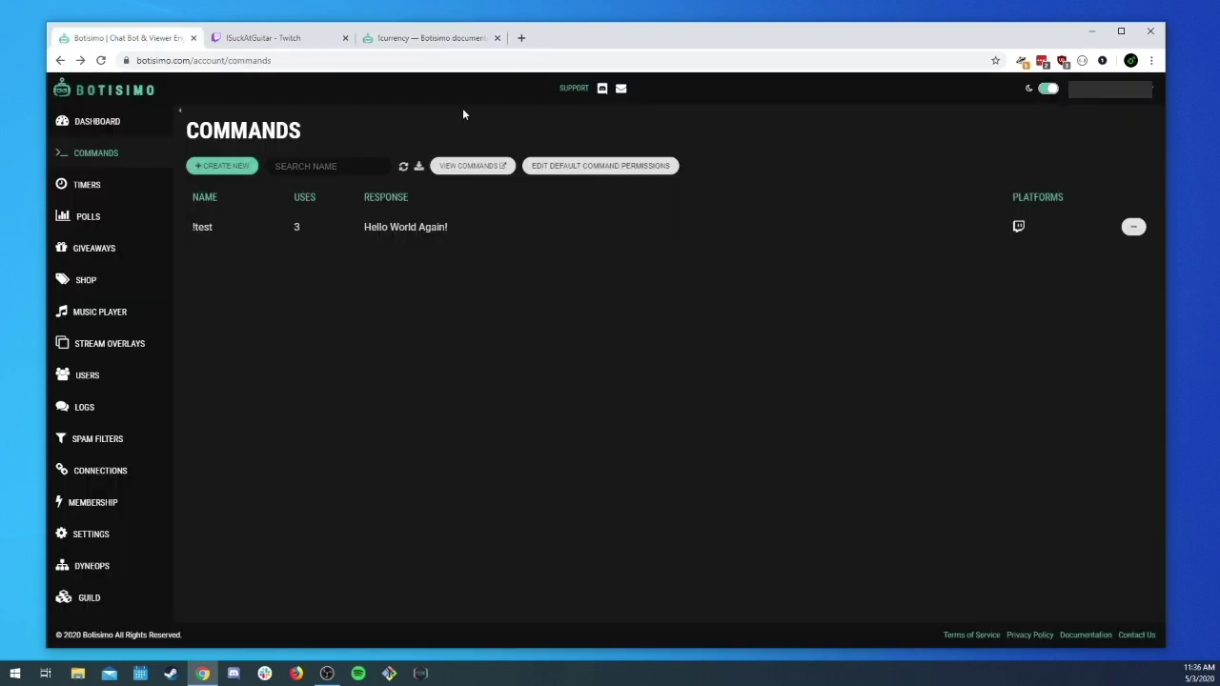
pyautogui.click(603, 167)
pyautogui.scroll(-10, 613, 381)
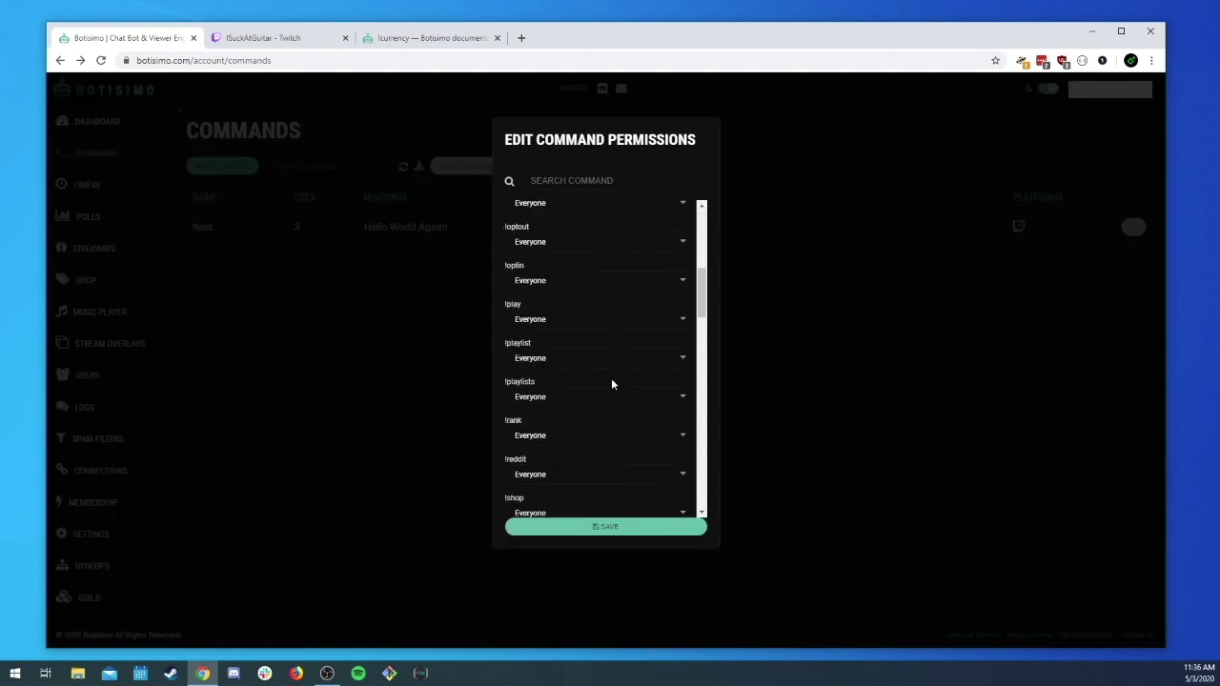
pyautogui.scroll(8, 640, 273)
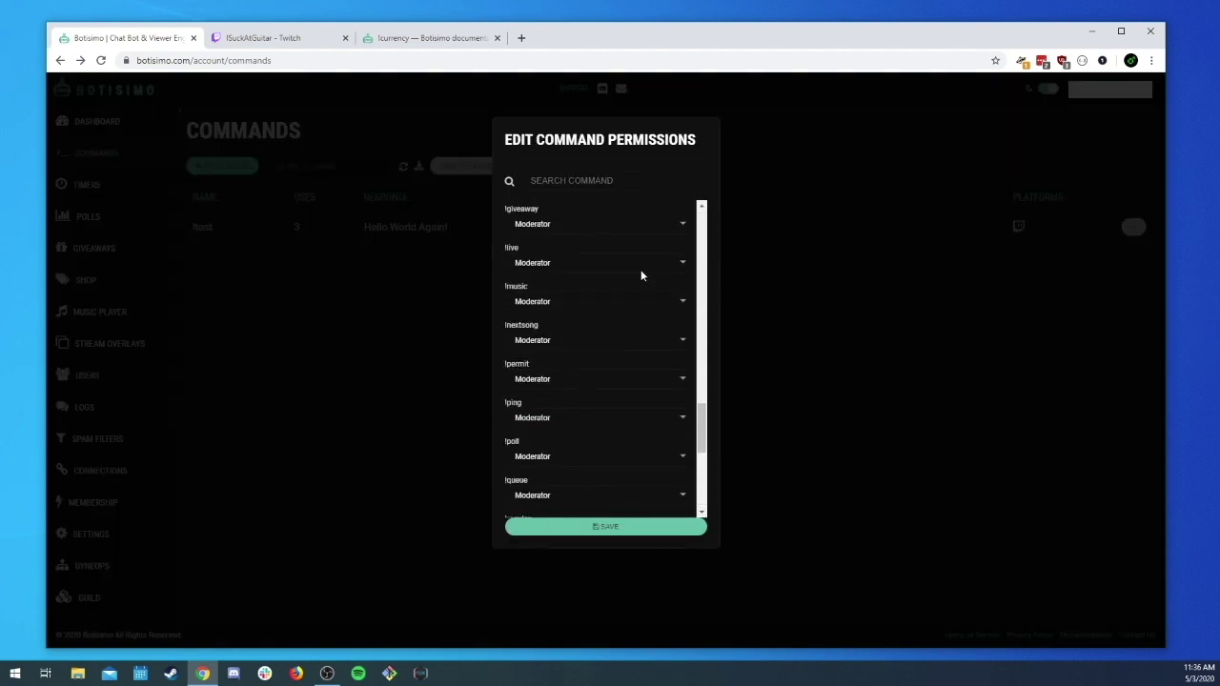
pyautogui.click(853, 364)
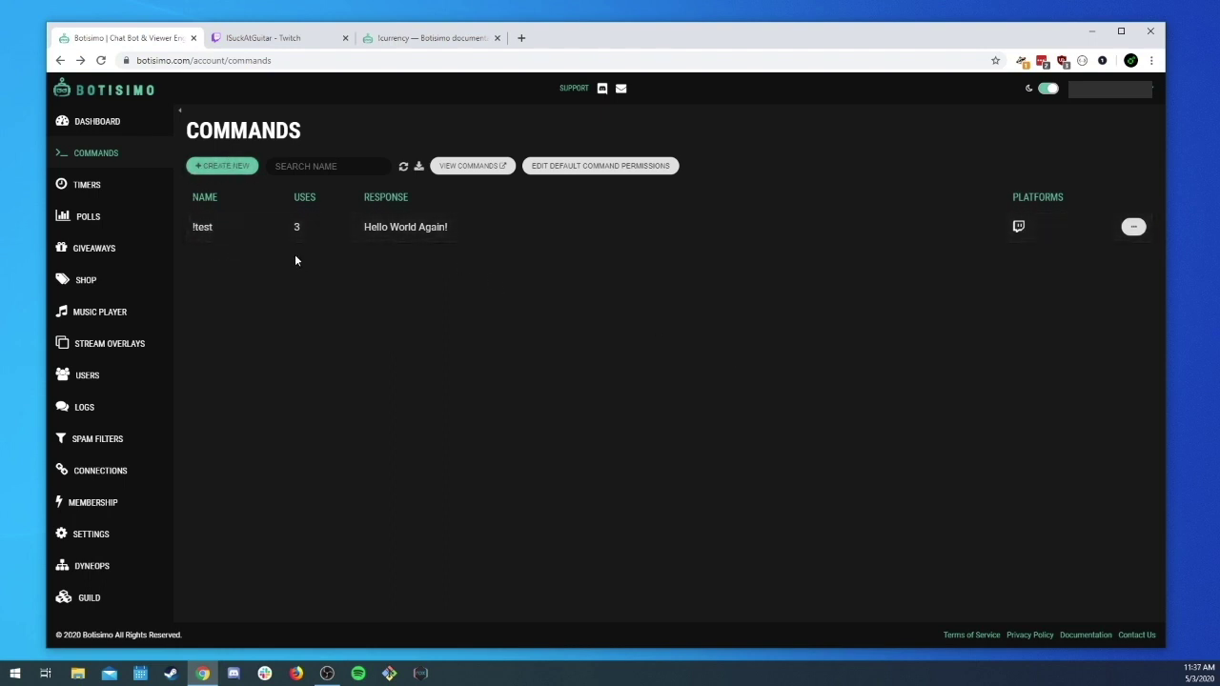
pyautogui.click(415, 38)
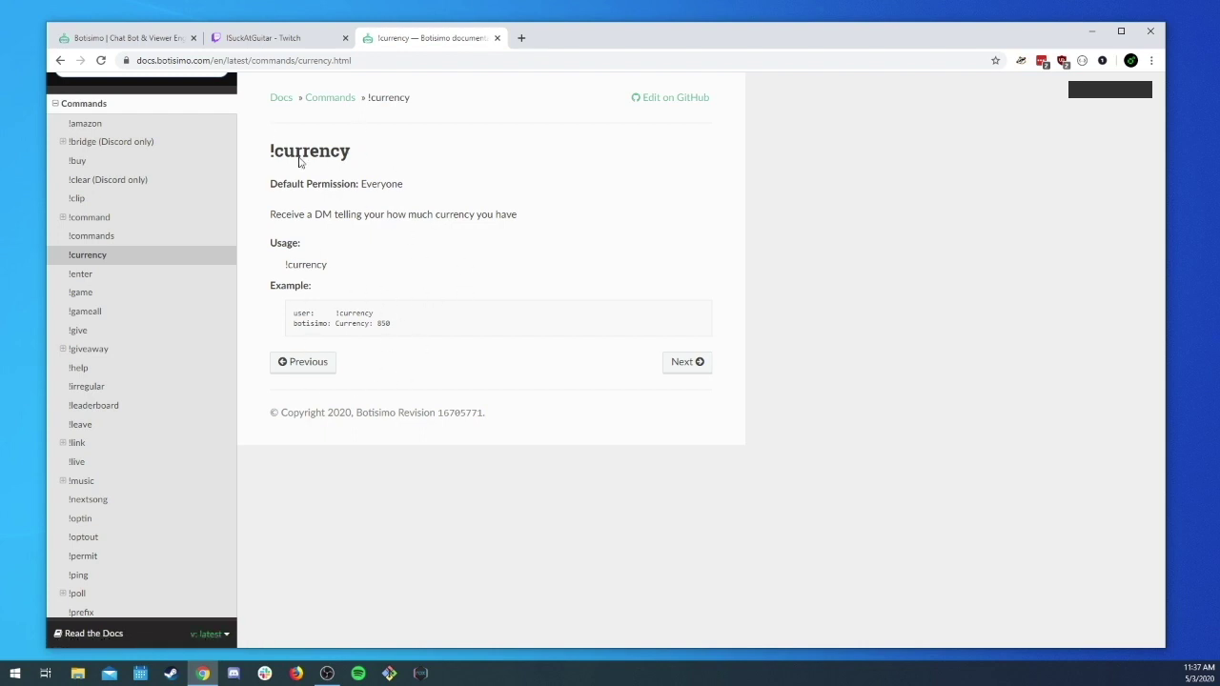
pyautogui.click(144, 43)
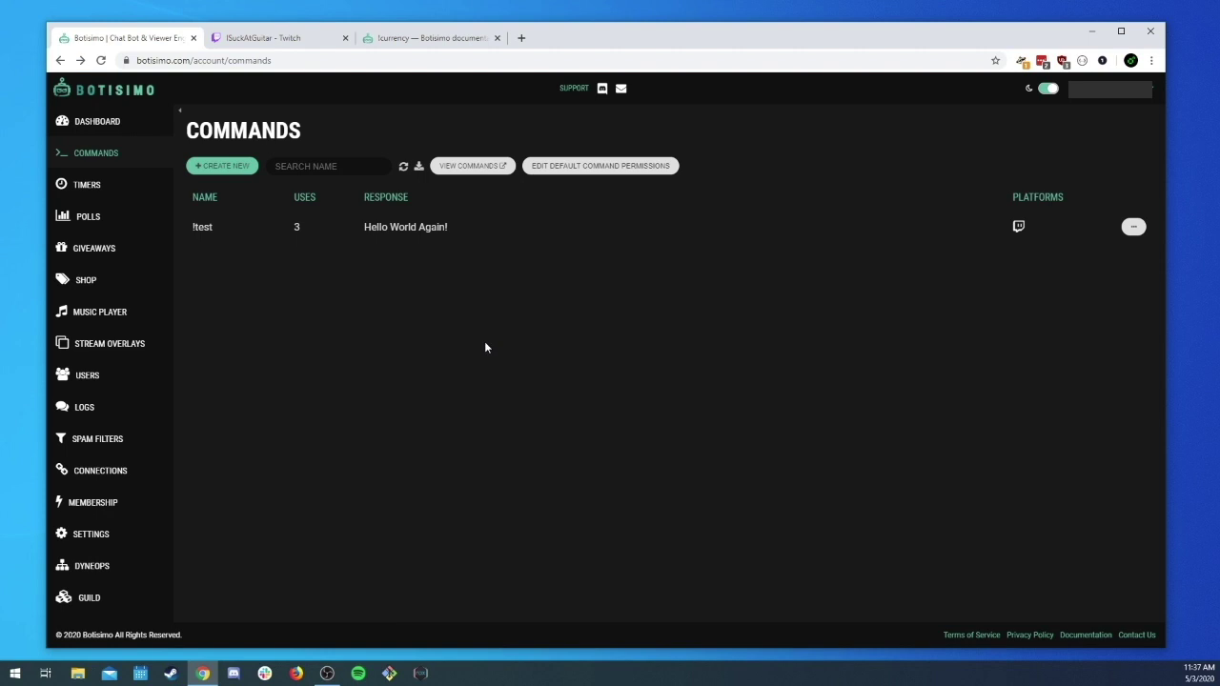
# Step: Open the response variables documentation from a new command's form and close the !currency documentation page
pyautogui.click(235, 168)
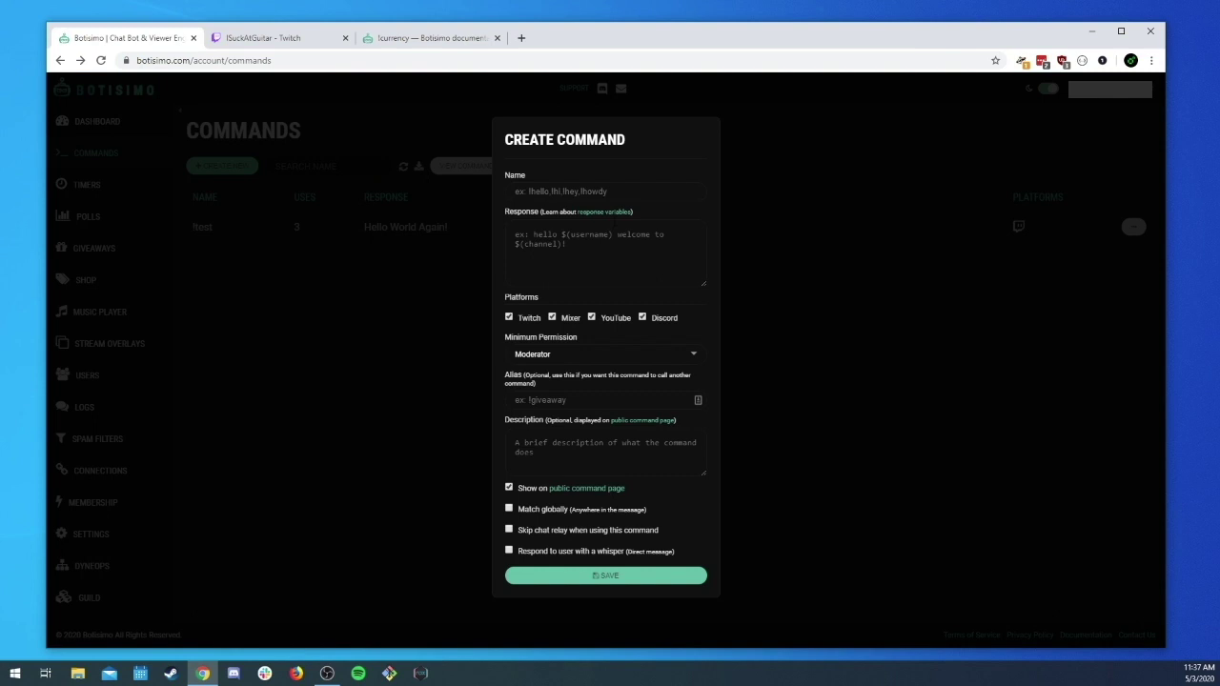
pyautogui.click(610, 212)
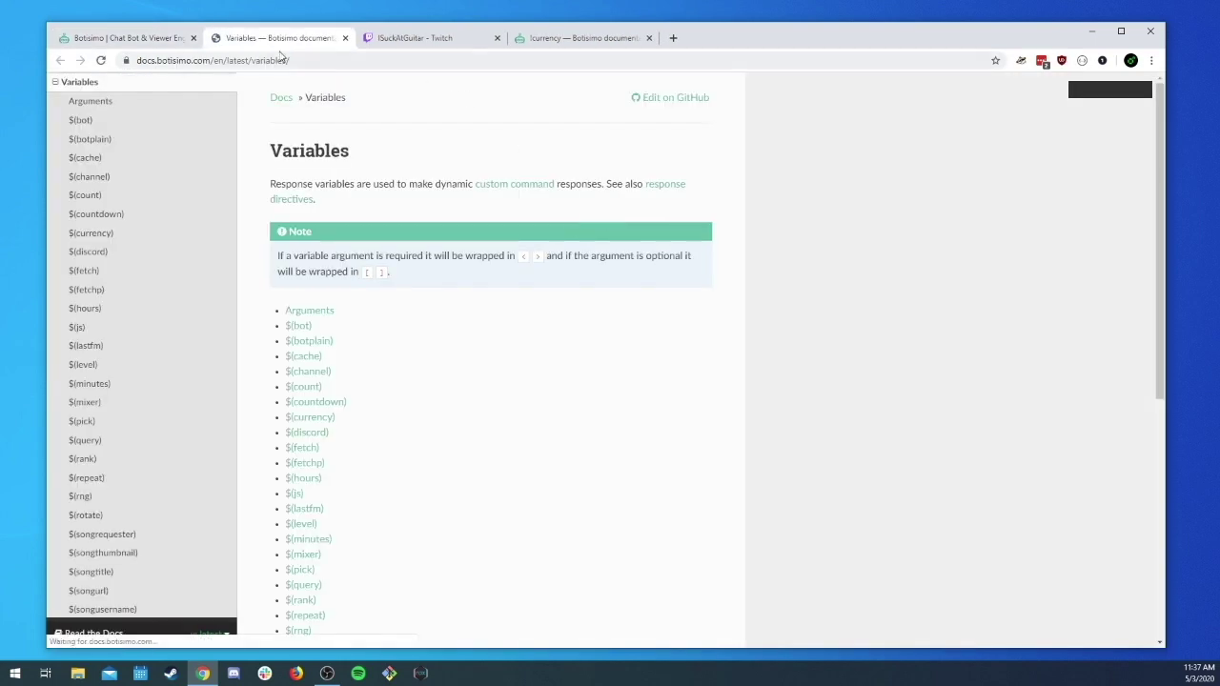
pyautogui.moveTo(300, 38); pyautogui.dragTo(543, 38)
pyautogui.click(496, 38)
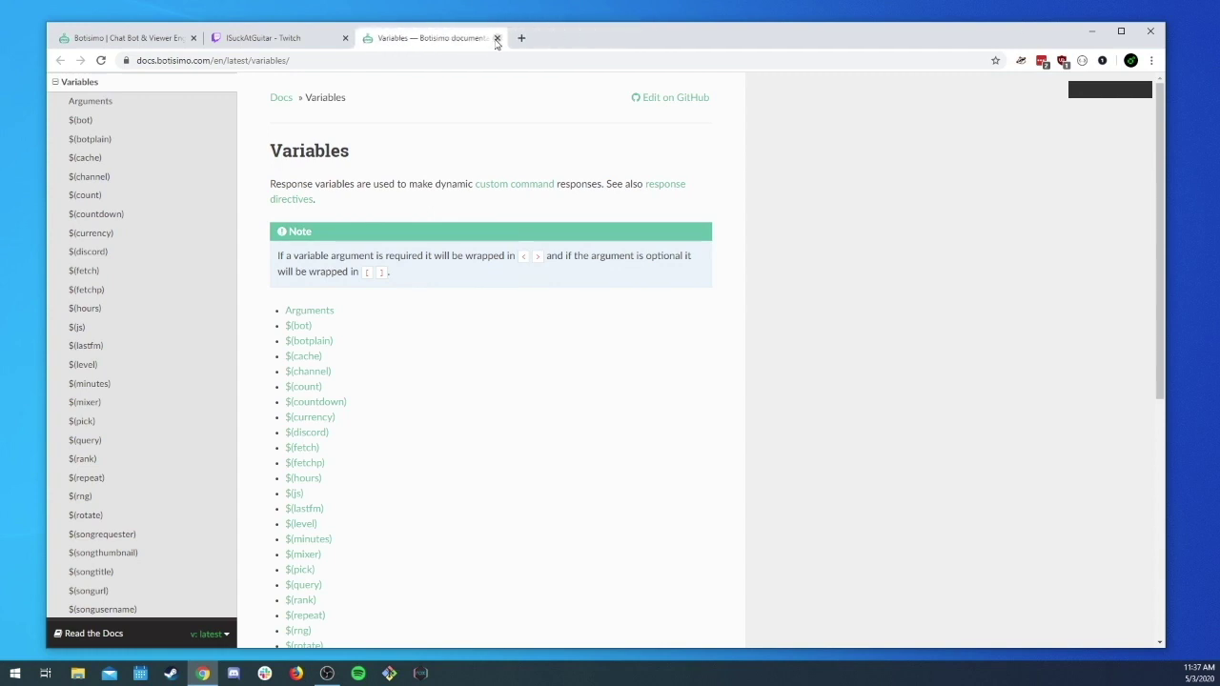
# Step: Look through the list of response variables in the documentation
pyautogui.scroll(-3, 162, 299)
pyautogui.scroll(5, 159, 295)
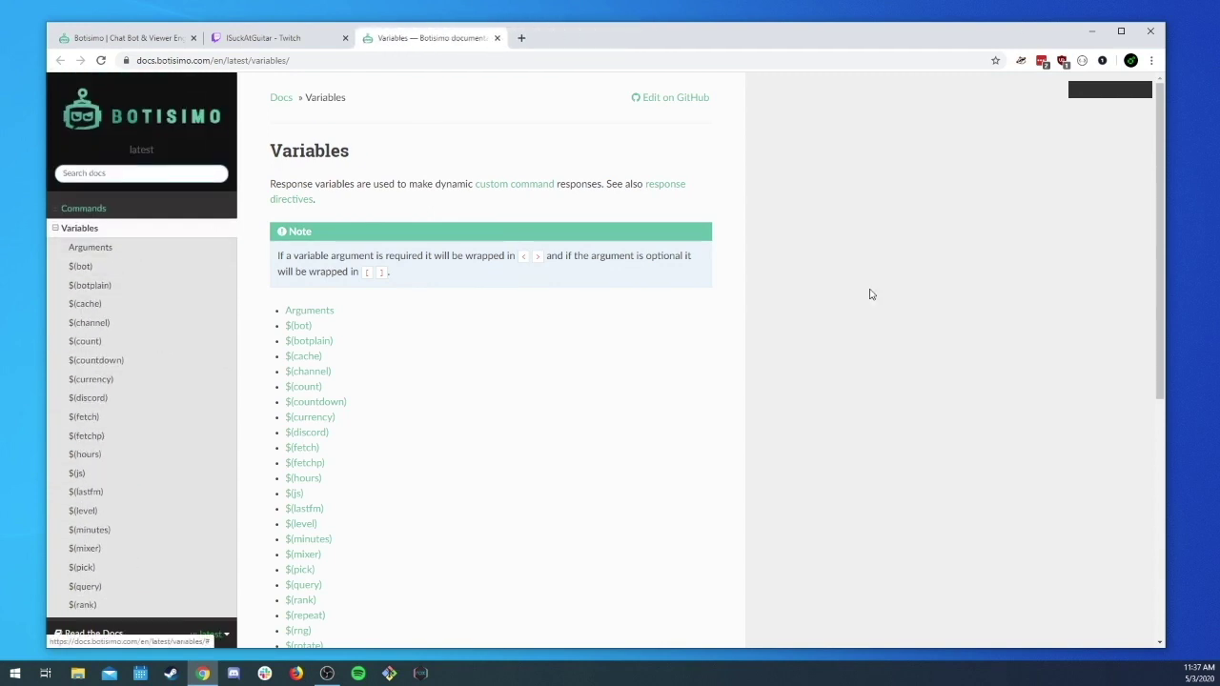
pyautogui.scroll(-5, 375, 384)
pyautogui.scroll(5, 370, 343)
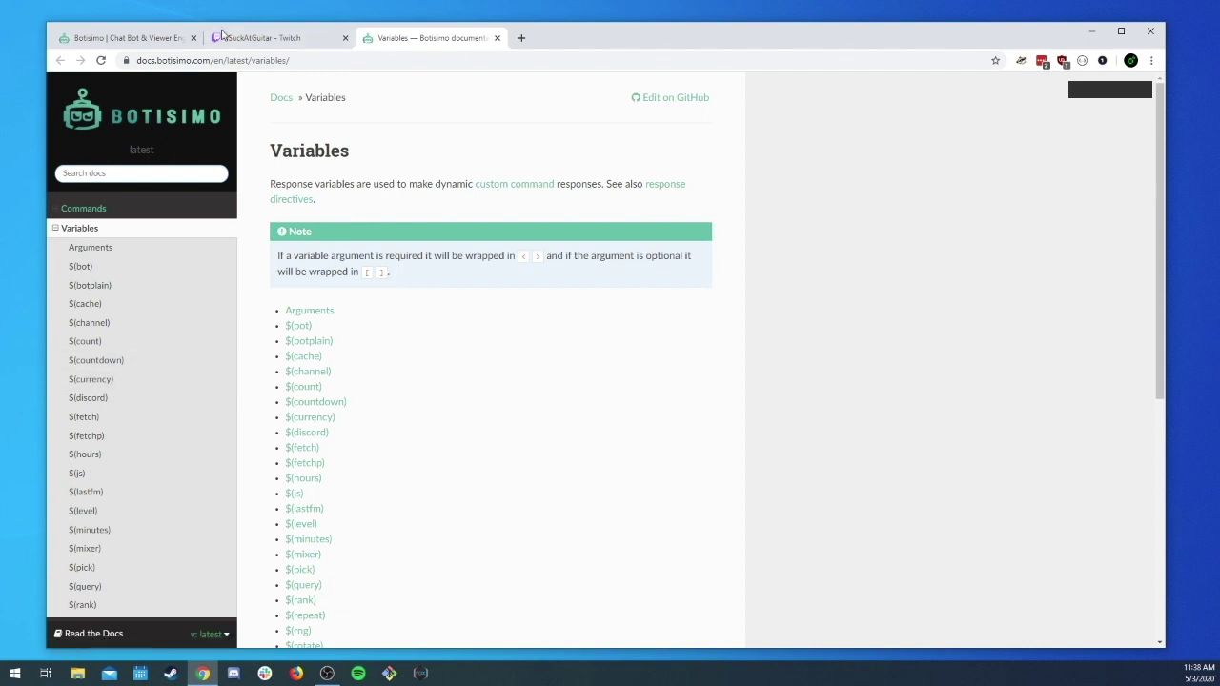
# Step: Discard the blank new command, change the !test command's response to "Hello $(username)!", and save it
pyautogui.click(166, 40)
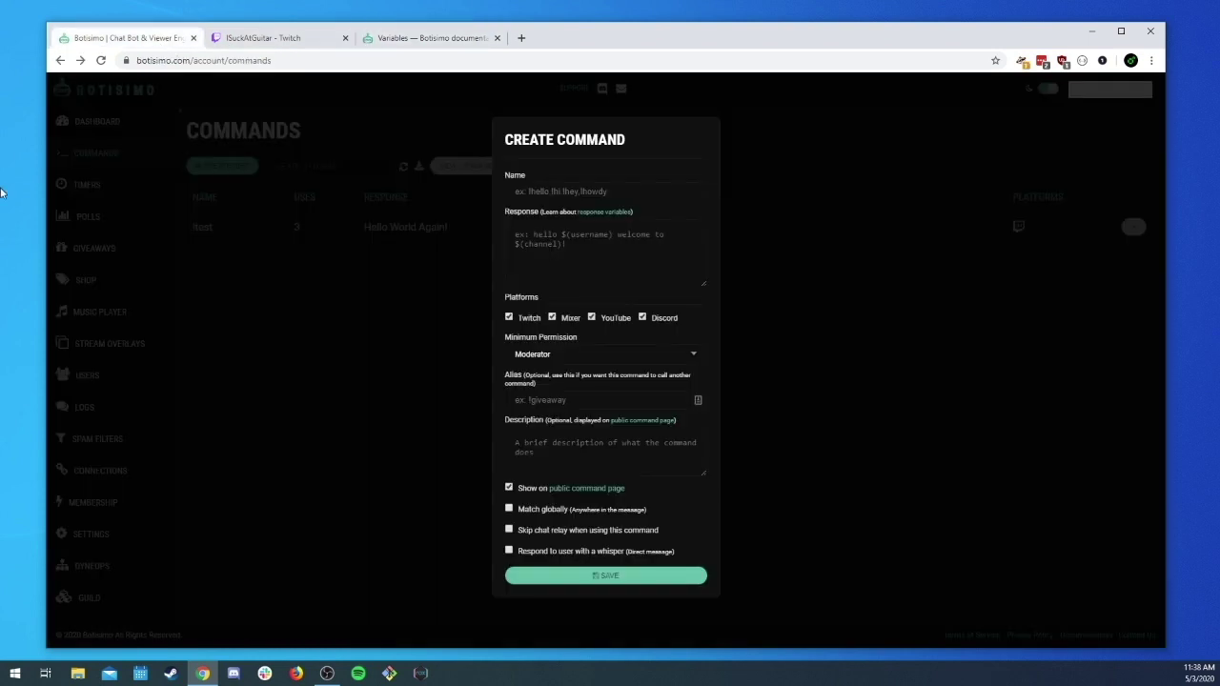
pyautogui.click(266, 323)
pyautogui.click(408, 228)
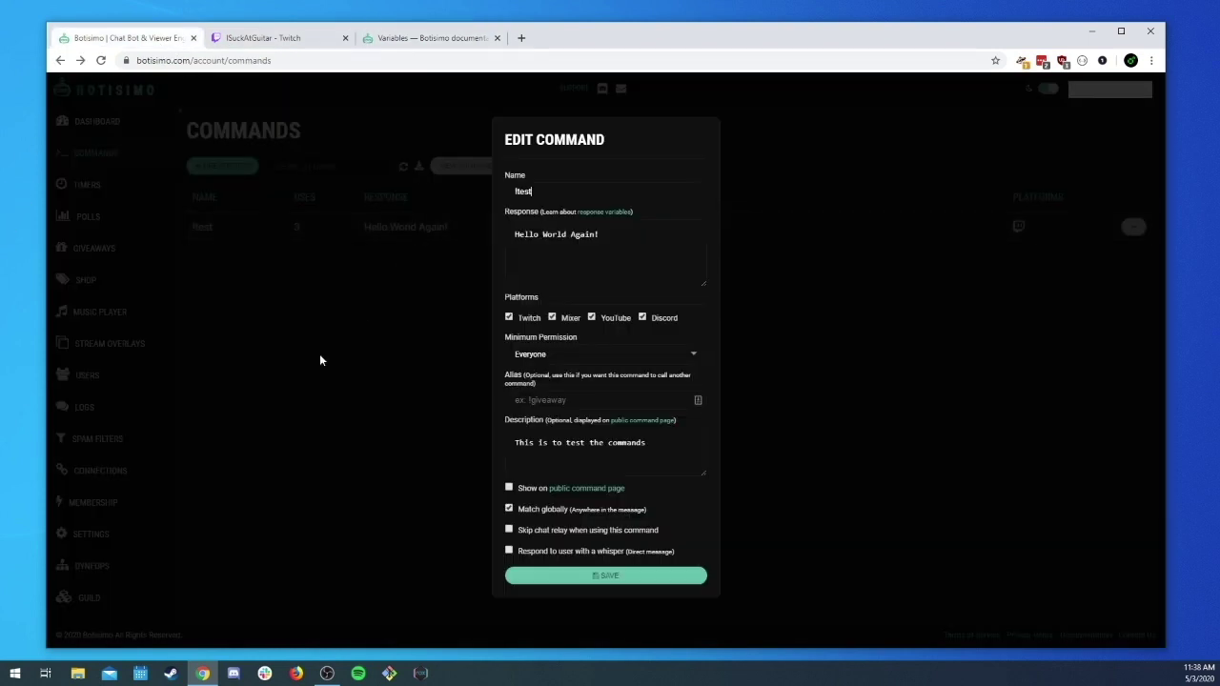
pyautogui.doubleClick(582, 234)
pyautogui.press('BackSpace')
pyautogui.press('BackSpace')
pyautogui.press('BackSpace')
pyautogui.press('BackSpace')
pyautogui.press('BackSpace')
pyautogui.press('BackSpace')
pyautogui.write('$(')
pyautogui.press('BackSpace')
pyautogui.write(')username')
pyautogui.click(566, 576)
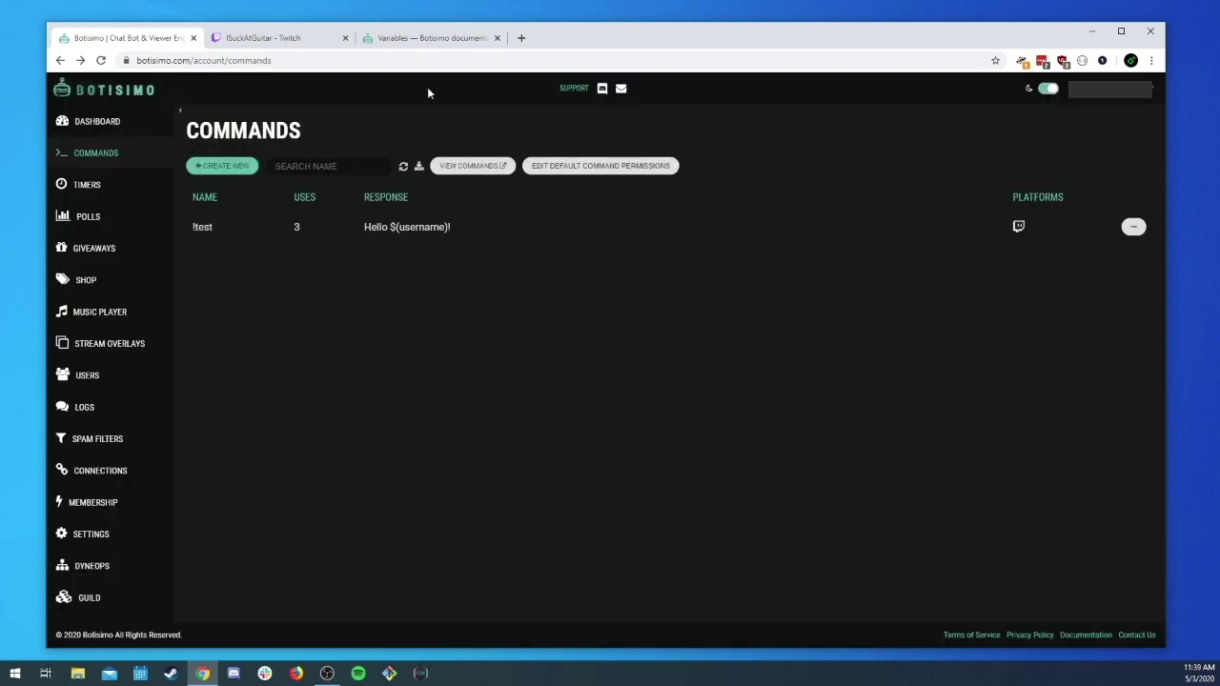
# Step: Send !test in the ISuckAtGuitar Twitch chat to try the $(username) response
pyautogui.click(282, 41)
pyautogui.click(1015, 604)
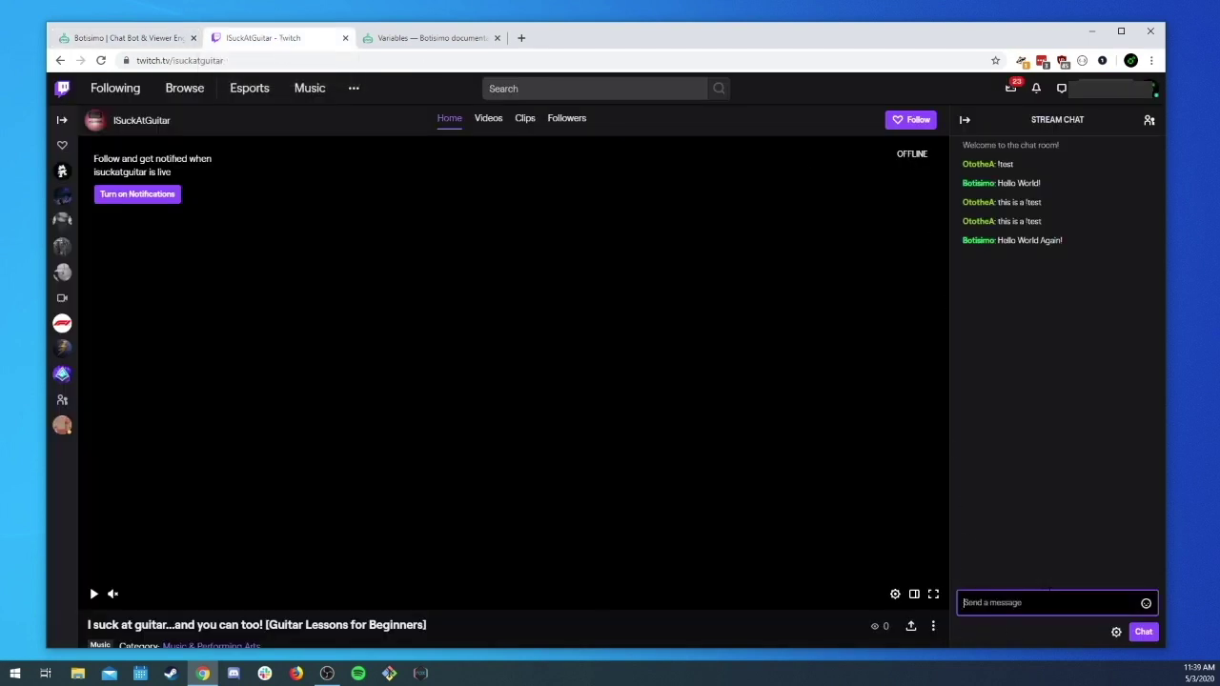
pyautogui.write('!test')
pyautogui.press('Return')
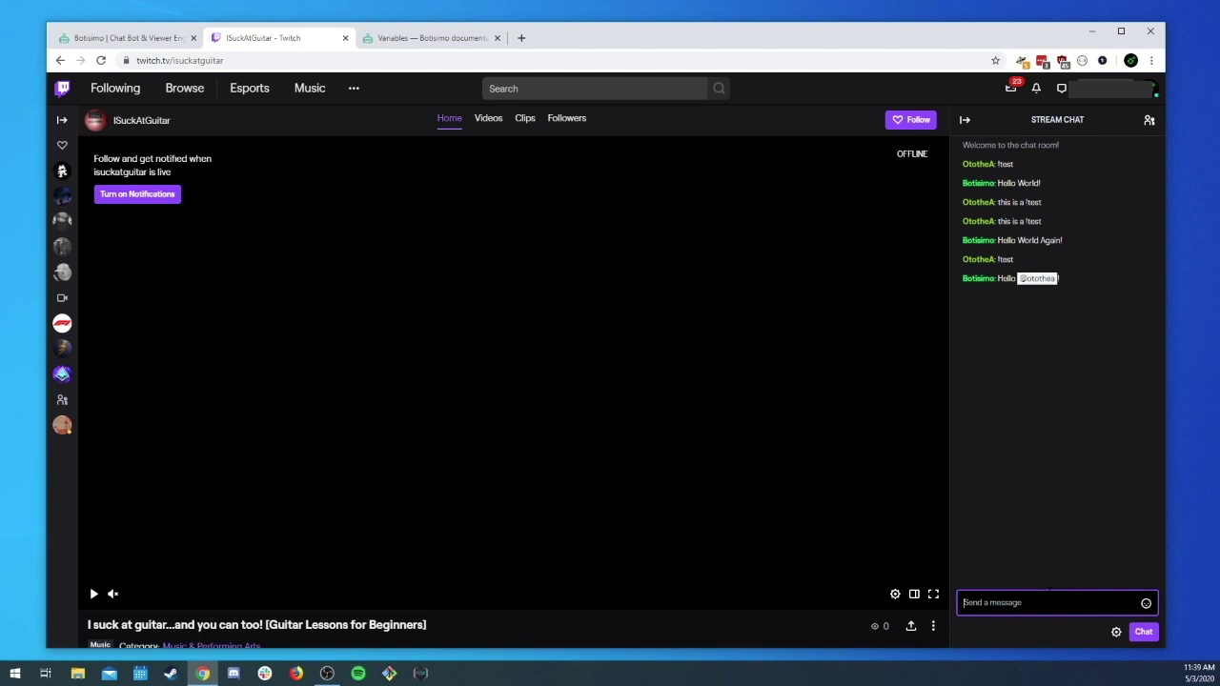
# Step: Compare the !test response defined in Botisimo with the bot's reply in the Twitch chat
pyautogui.click(113, 40)
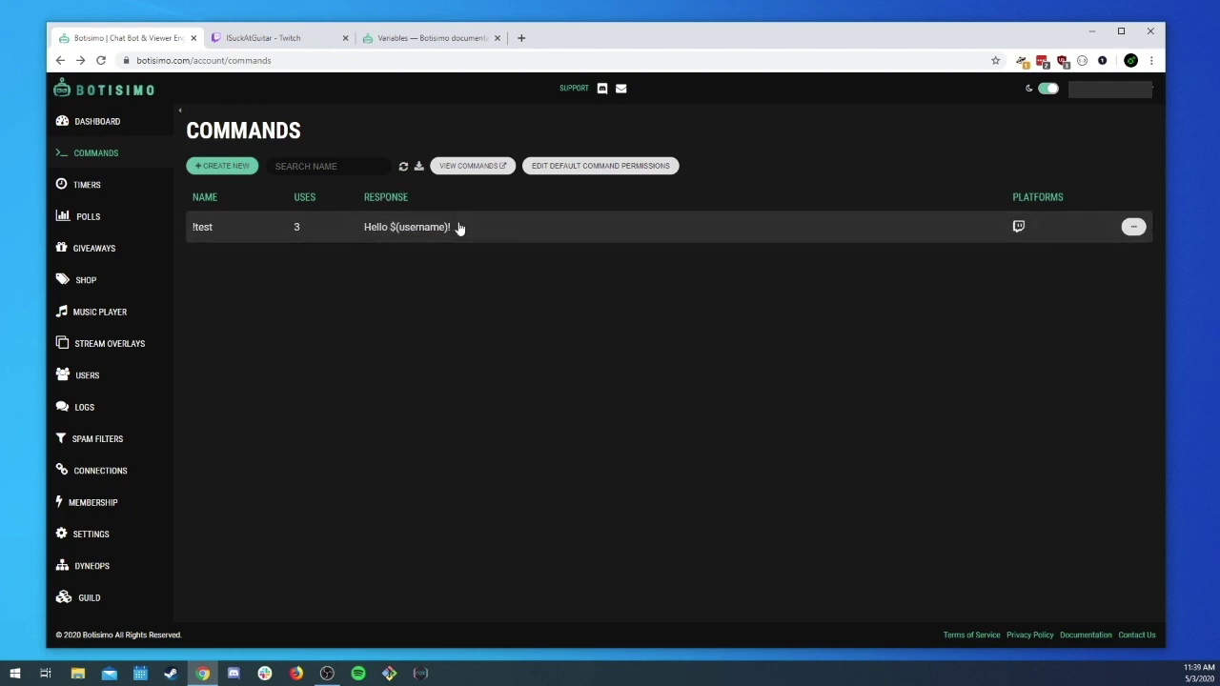
pyautogui.click(277, 39)
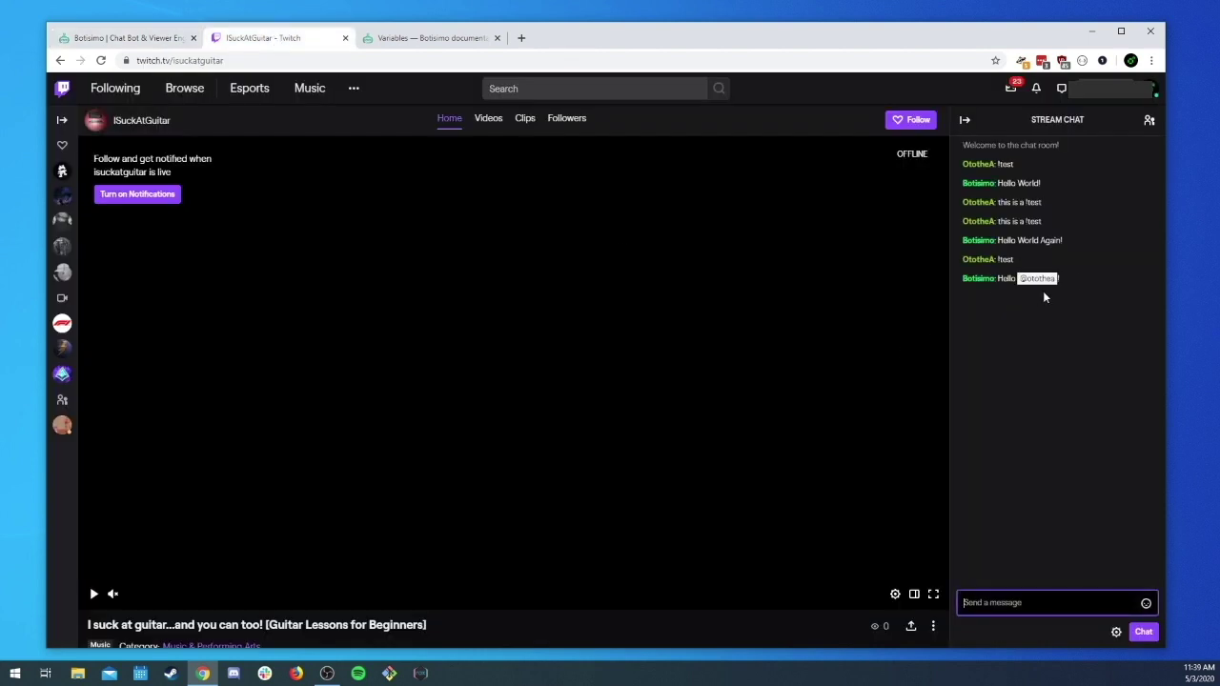
pyautogui.click(979, 260)
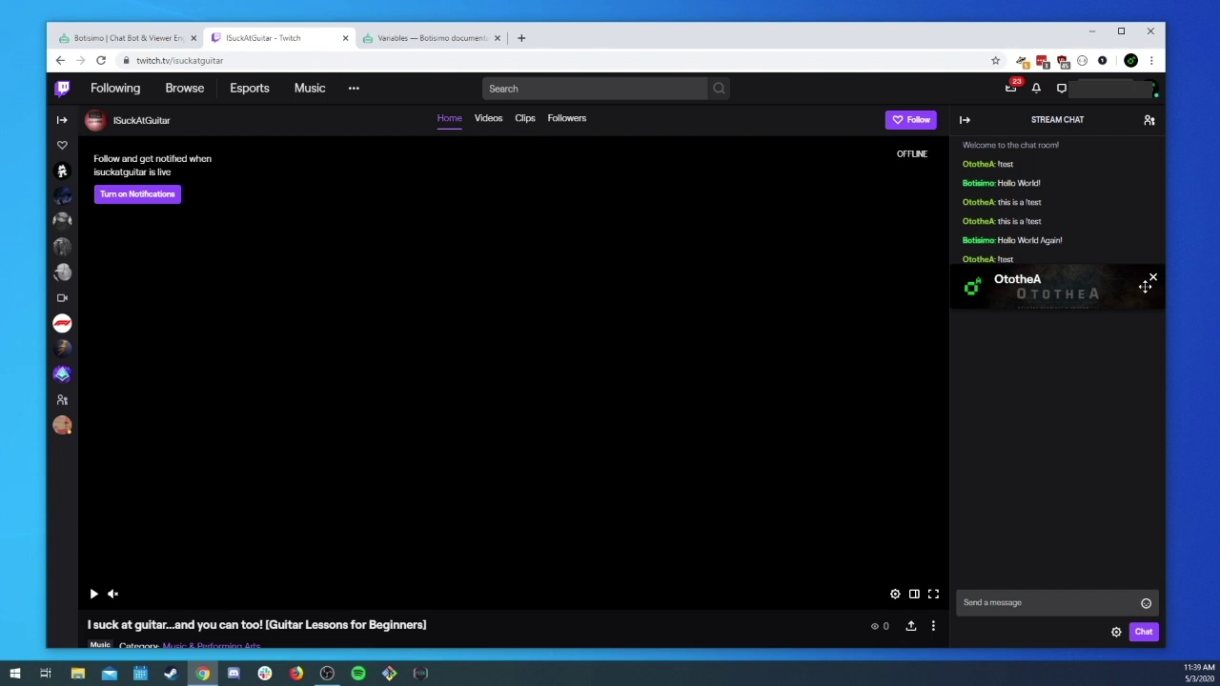
pyautogui.click(1152, 278)
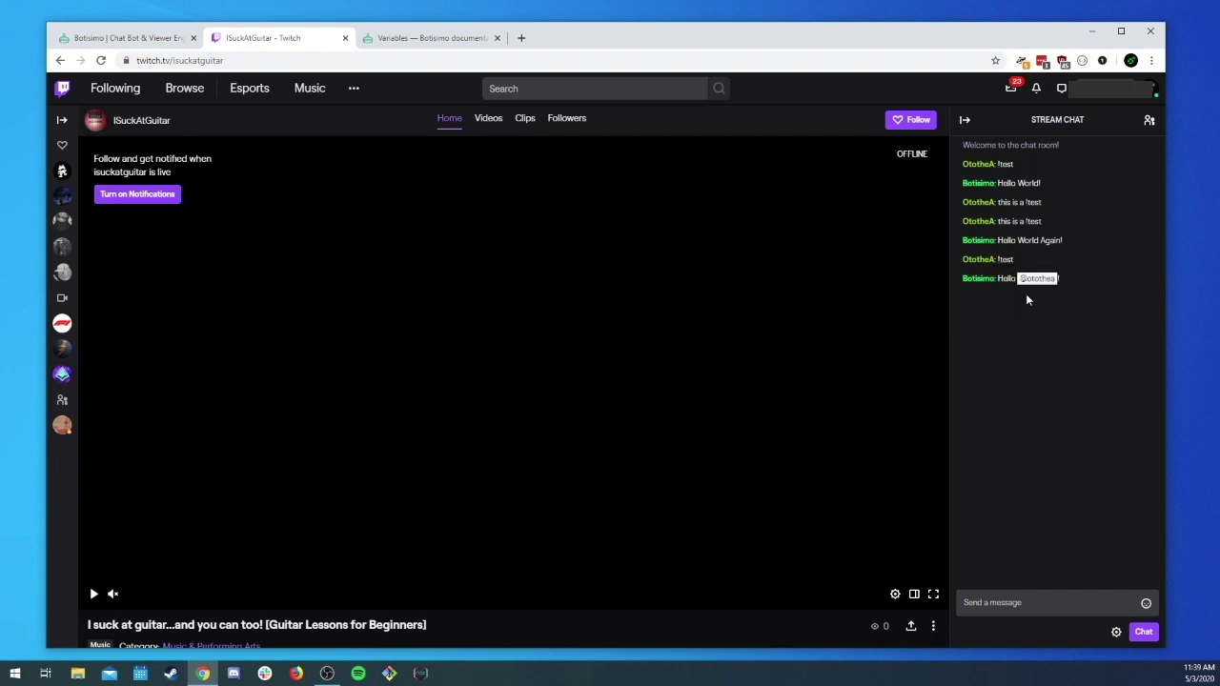
# Step: Extend the !test command's response in Botisimo with "Welcome to $(channel)!" and save it
pyautogui.click(147, 38)
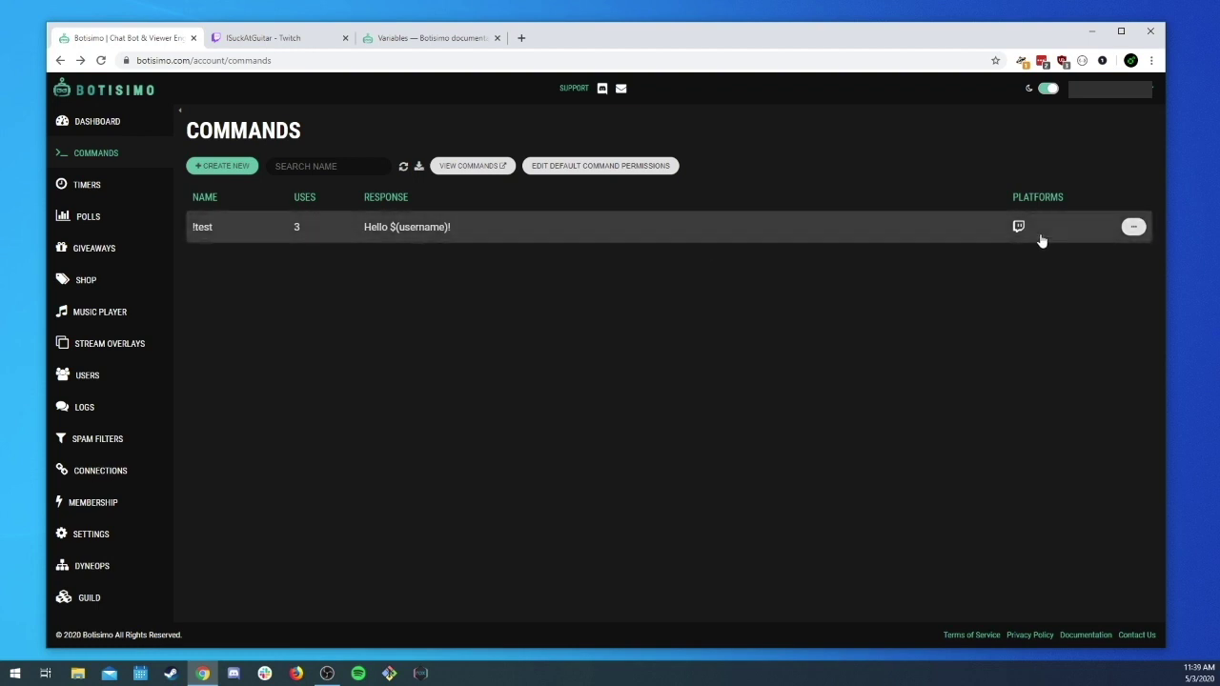
pyautogui.click(941, 237)
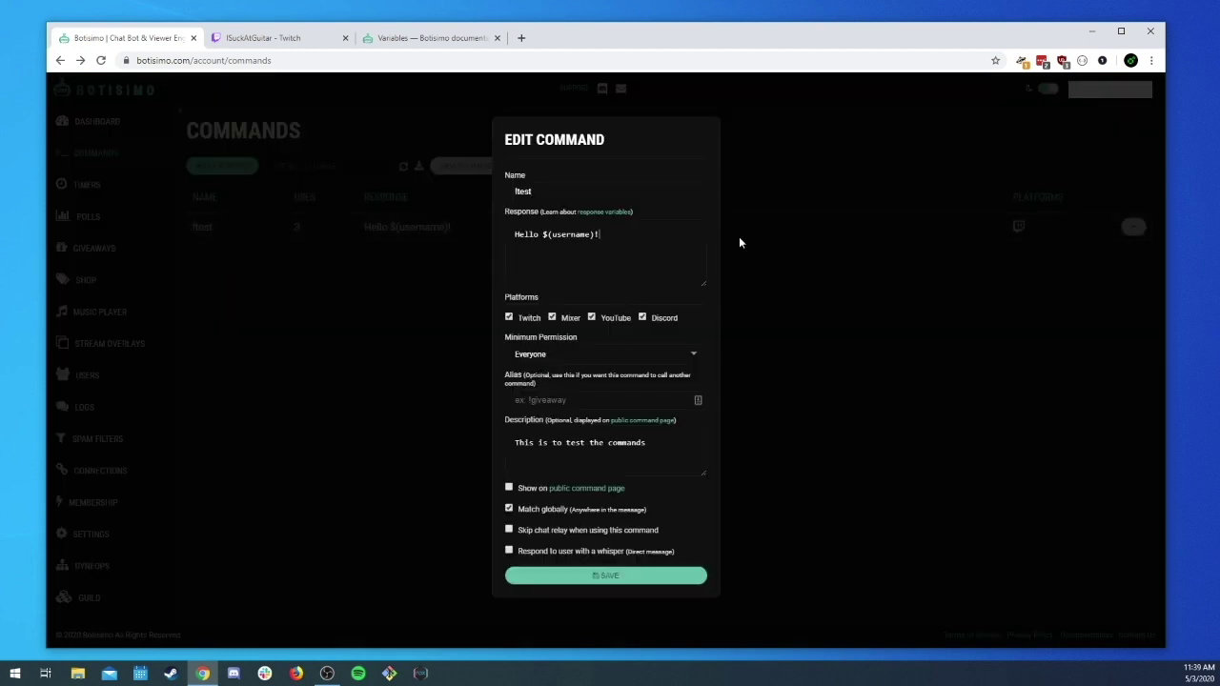
pyautogui.write('Welcome to $(channel)!')
pyautogui.click(633, 583)
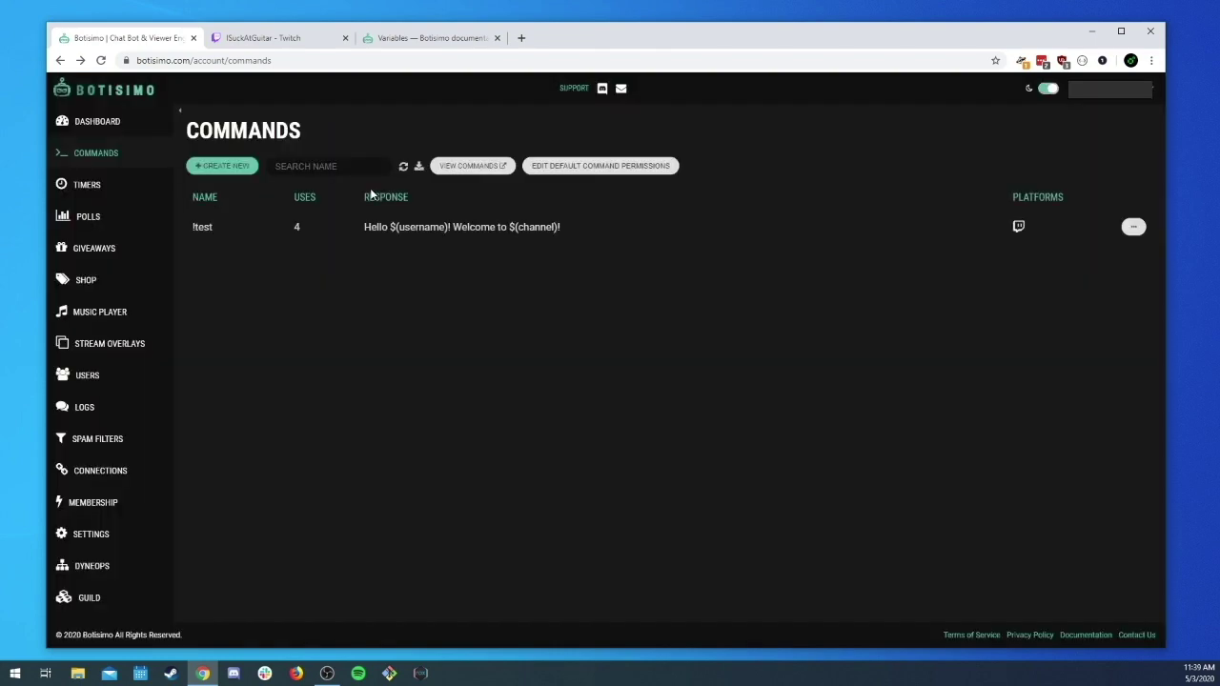
# Step: Send !test in the Twitch chat again to try the response with the $(channel) variable
pyautogui.click(303, 39)
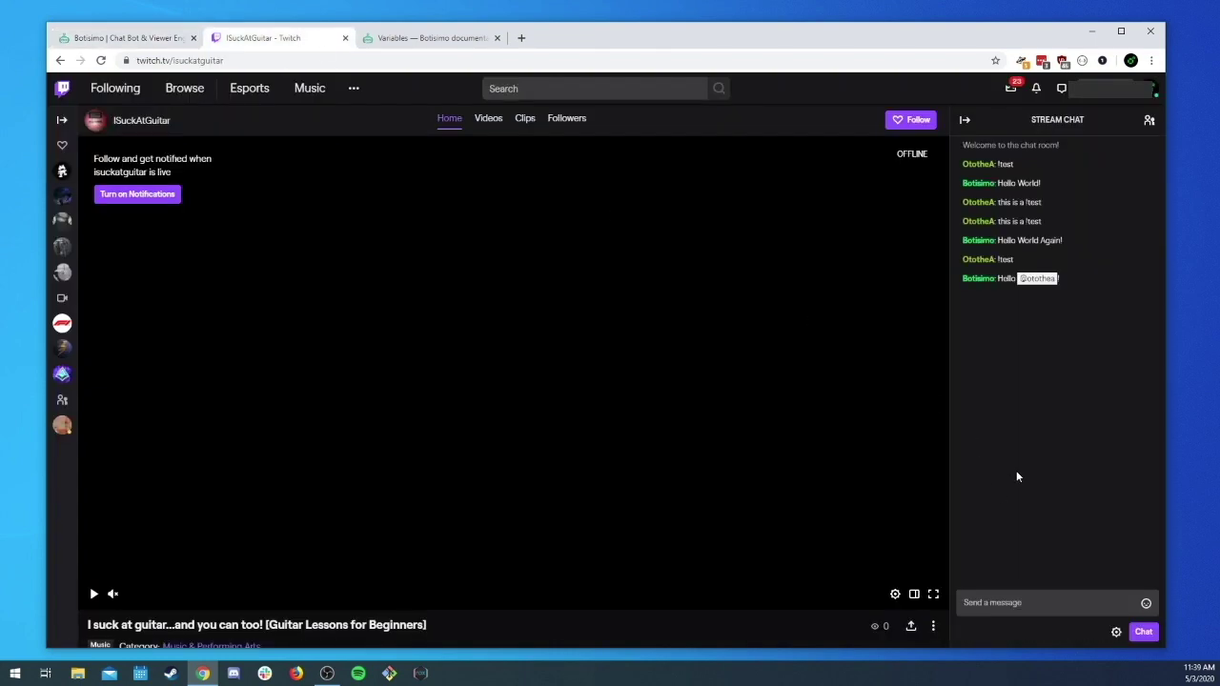
pyautogui.click(981, 604)
pyautogui.write('!test')
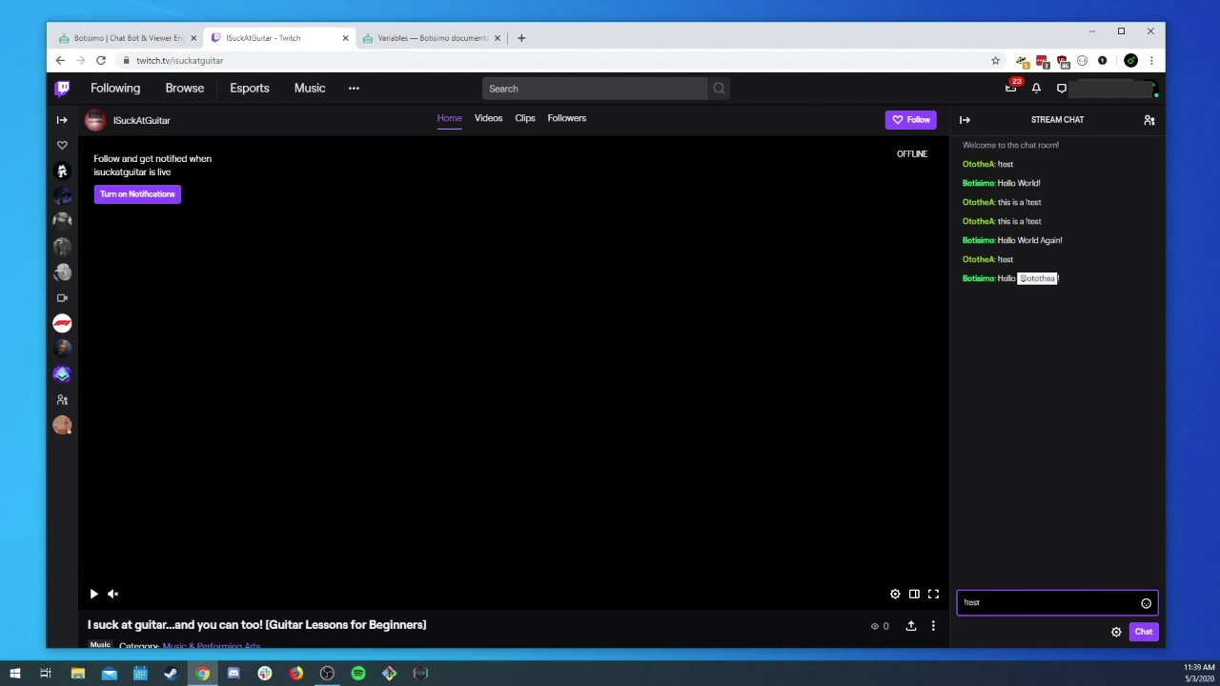
pyautogui.press('Return')
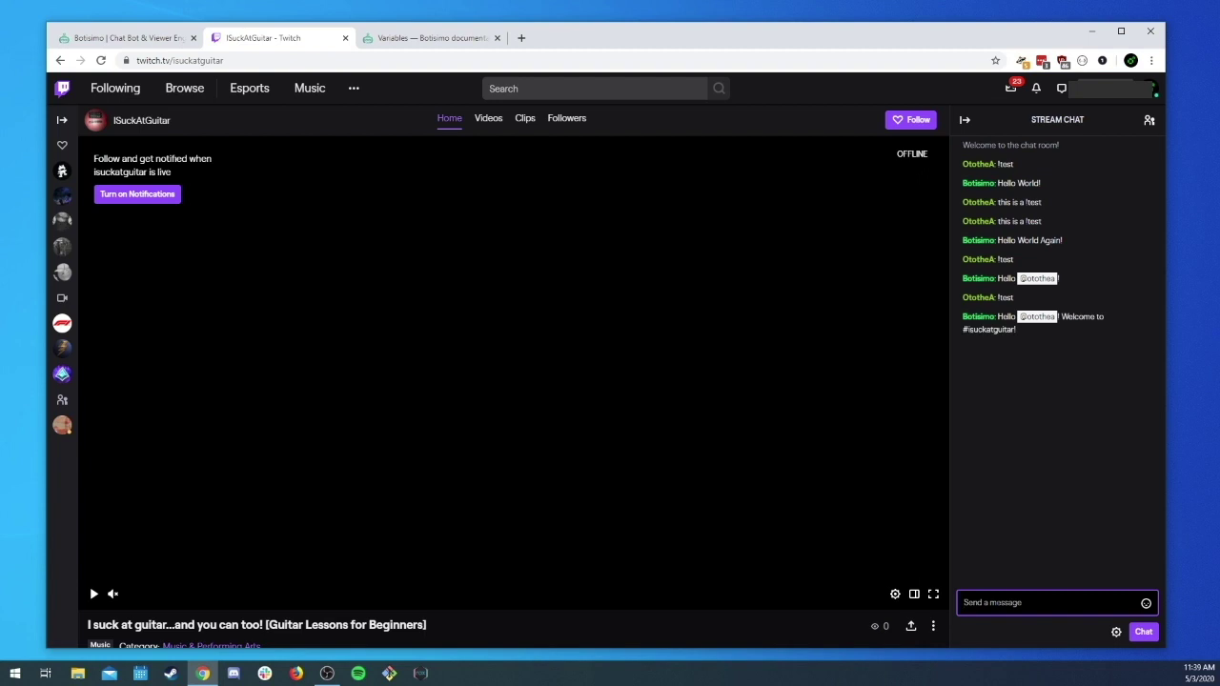
# Step: Review the $(channel) variable in the !test command's response in Botisimo and close the command without saving
pyautogui.click(162, 39)
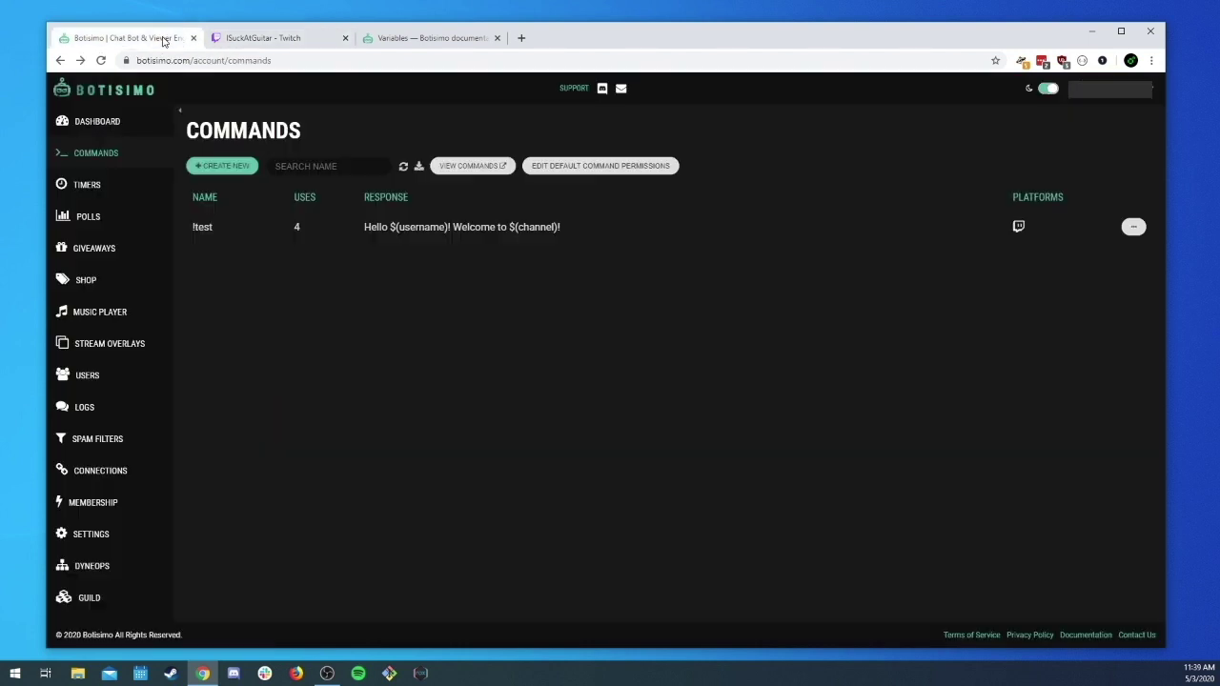
pyautogui.click(559, 231)
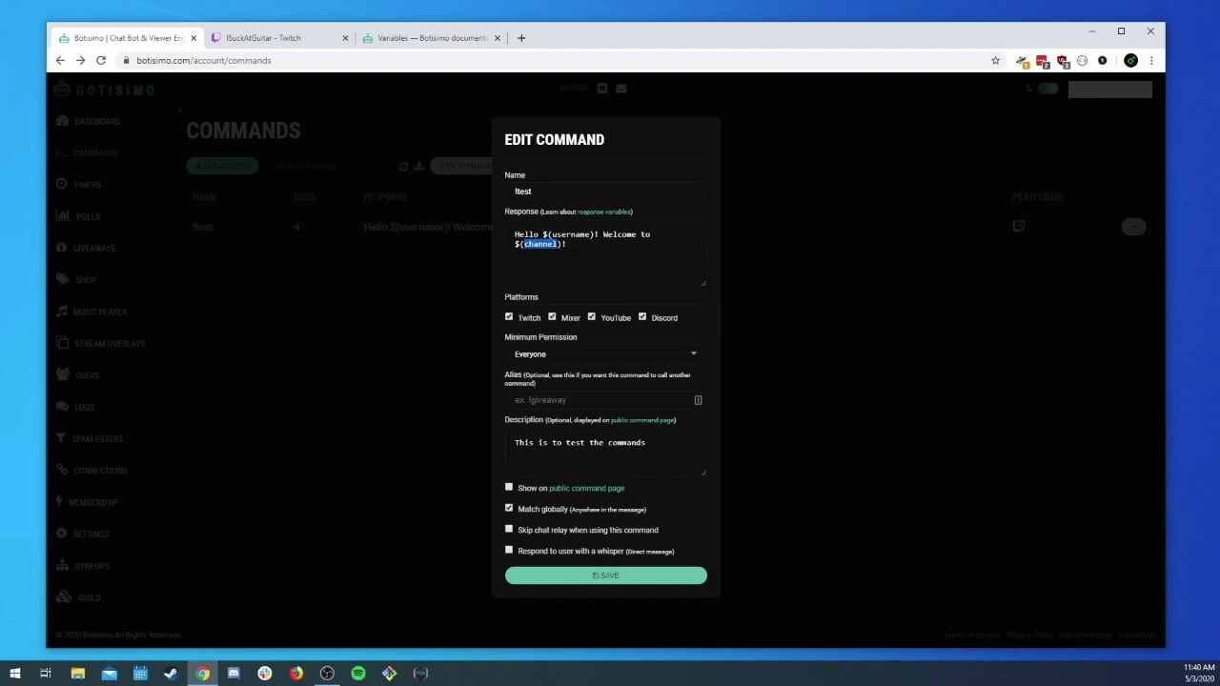
pyautogui.click(910, 347)
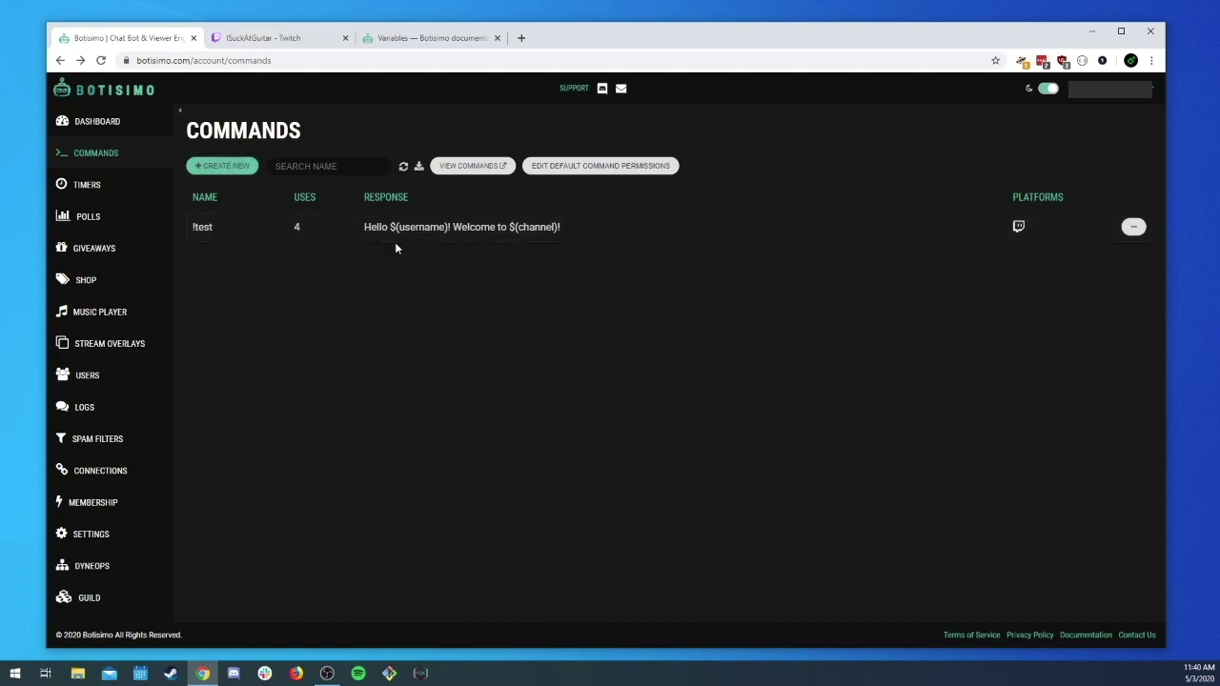
# Step: Start a new custom command and name it !shoutout
pyautogui.click(239, 167)
pyautogui.click(553, 192)
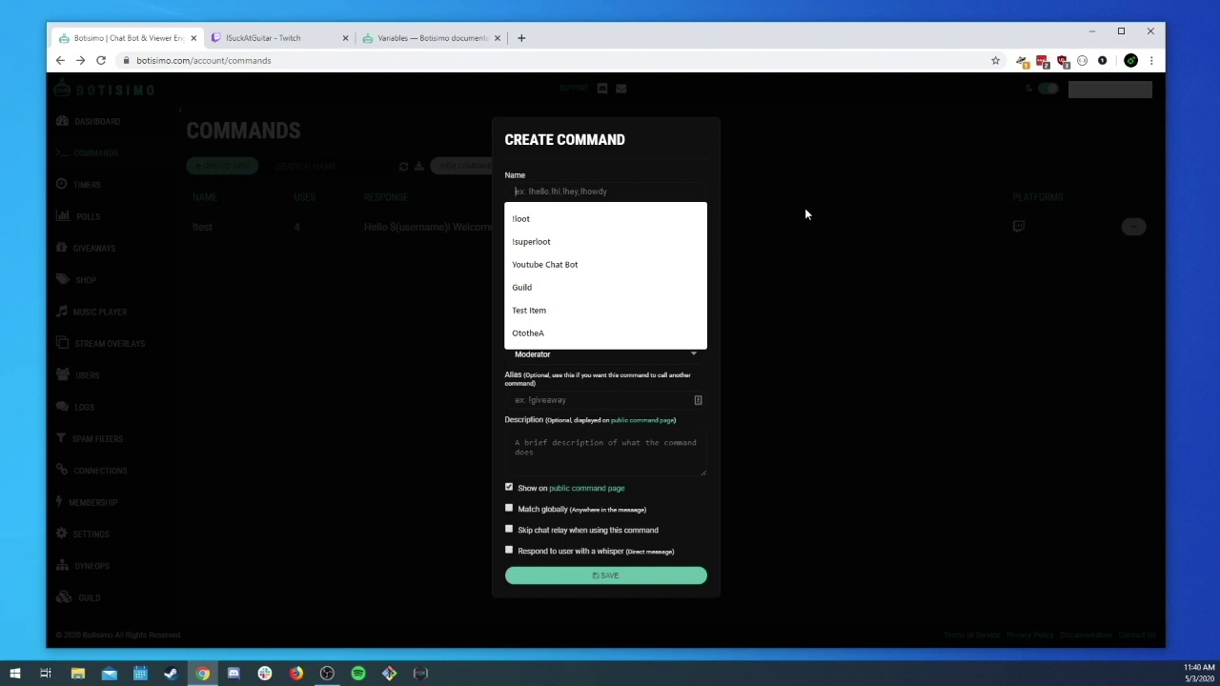
pyautogui.write('!shoutout')
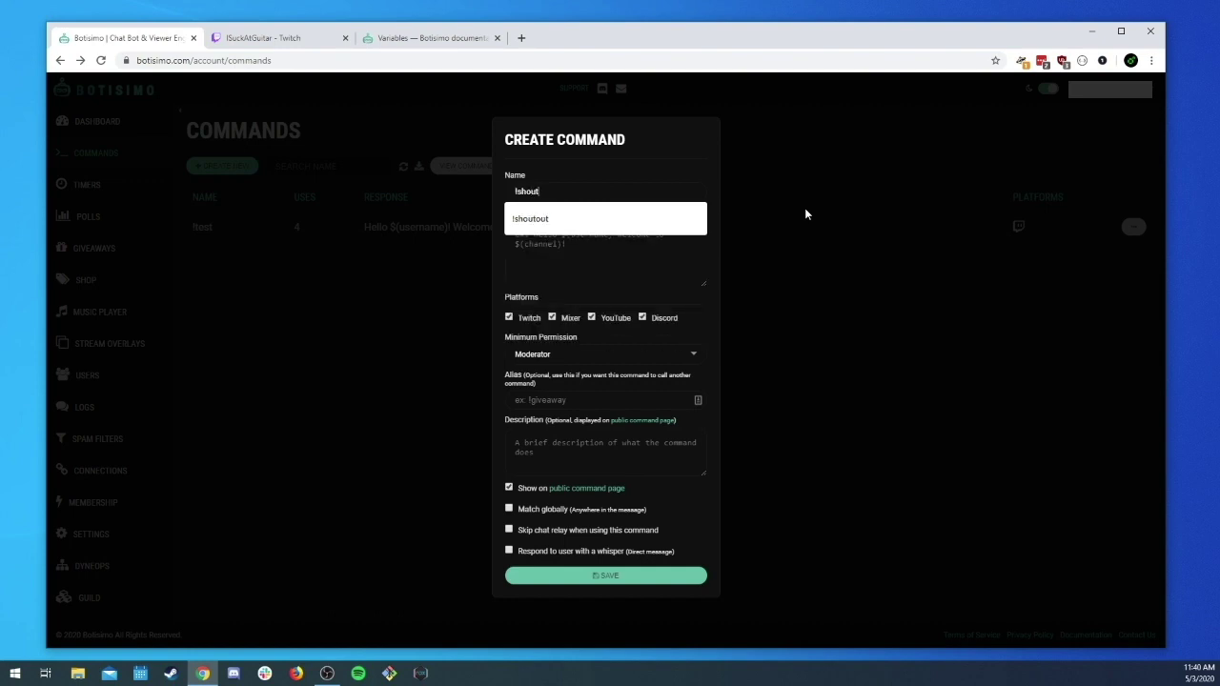
pyautogui.press('Tab')
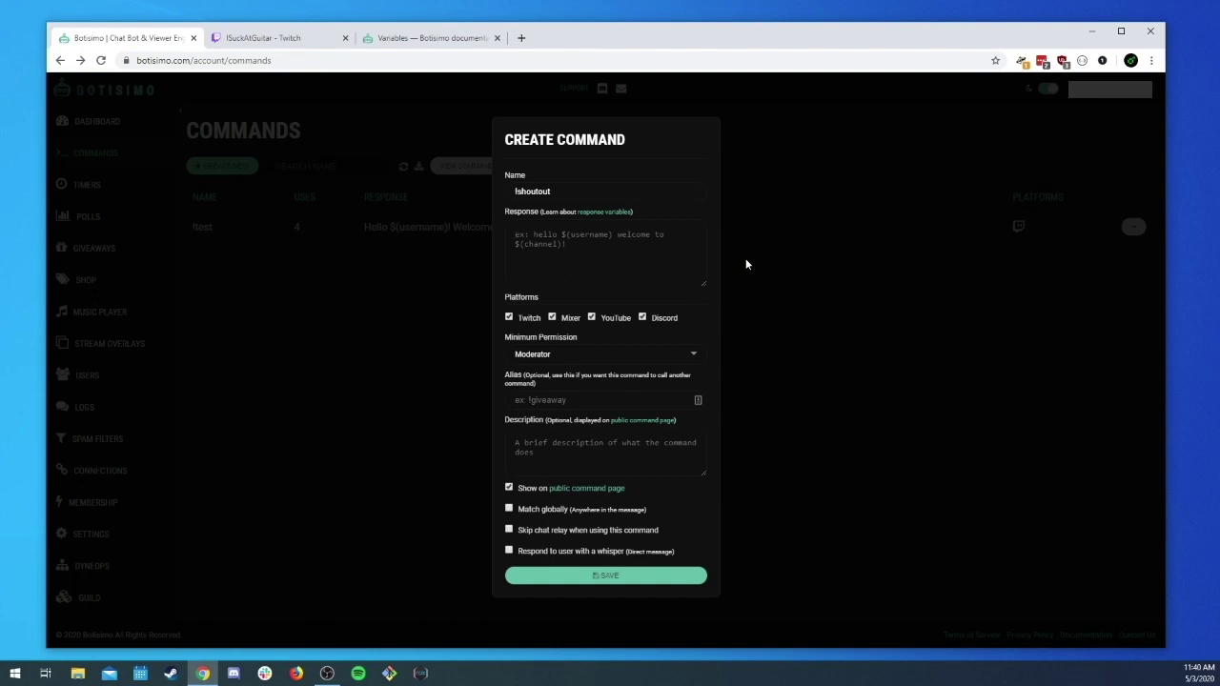
# Step: Examine the username mention in Botisimo's latest !test reply in the Twitch chat
pyautogui.click(286, 39)
pyautogui.click(980, 261)
pyautogui.click(979, 261)
pyautogui.click(980, 261)
pyautogui.click(980, 261)
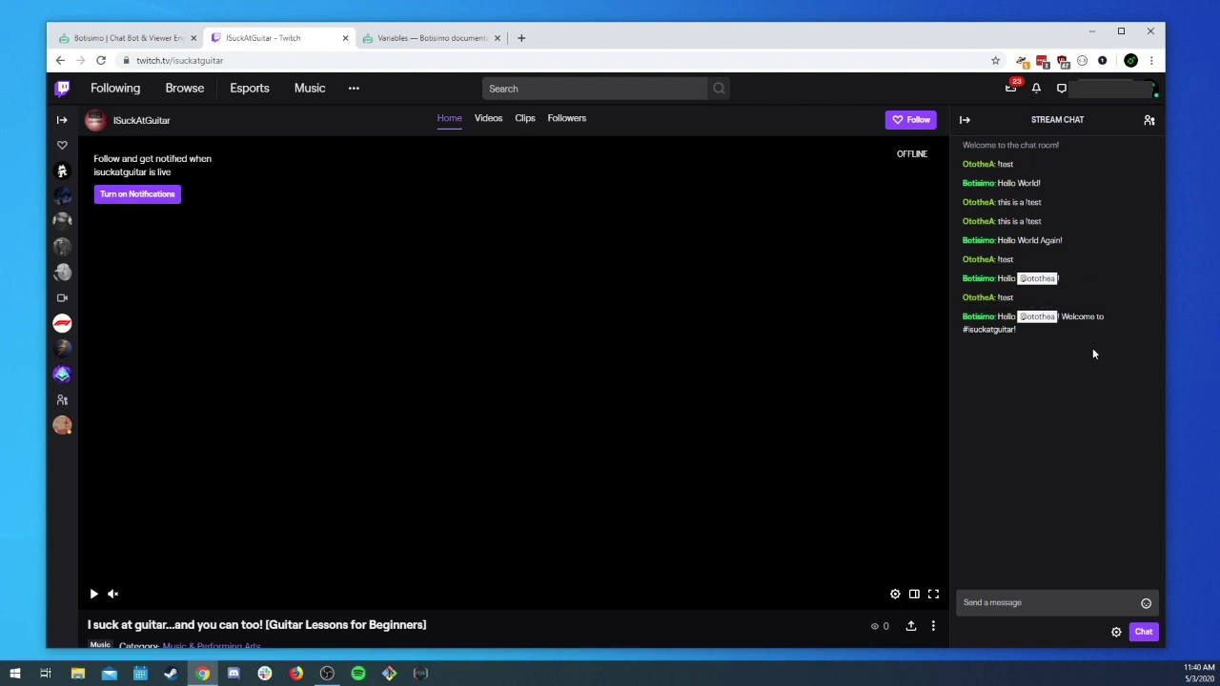
pyautogui.doubleClick(1039, 318)
pyautogui.click(1025, 400)
# Step: Set the !shoutout response in Botisimo to "Shout out to $(target)! Check out their channel at twitch.tv/$(targetplain)" and save the command
pyautogui.click(97, 42)
pyautogui.click(588, 269)
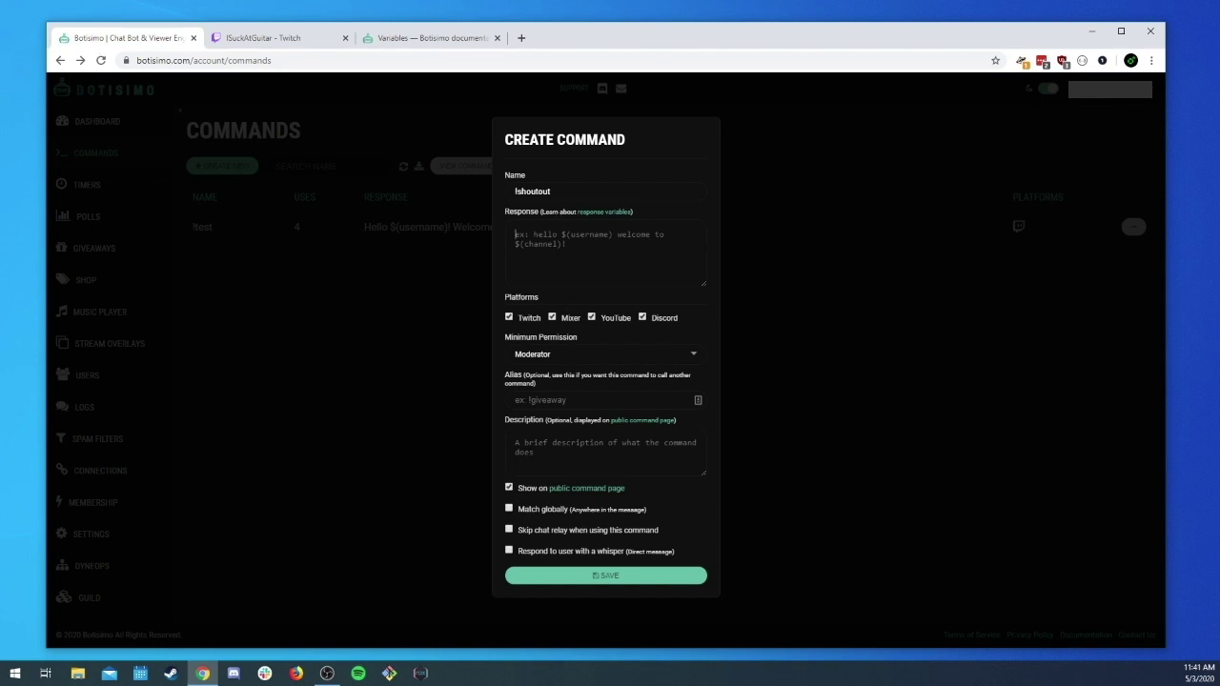
pyautogui.write('Shout out to $')
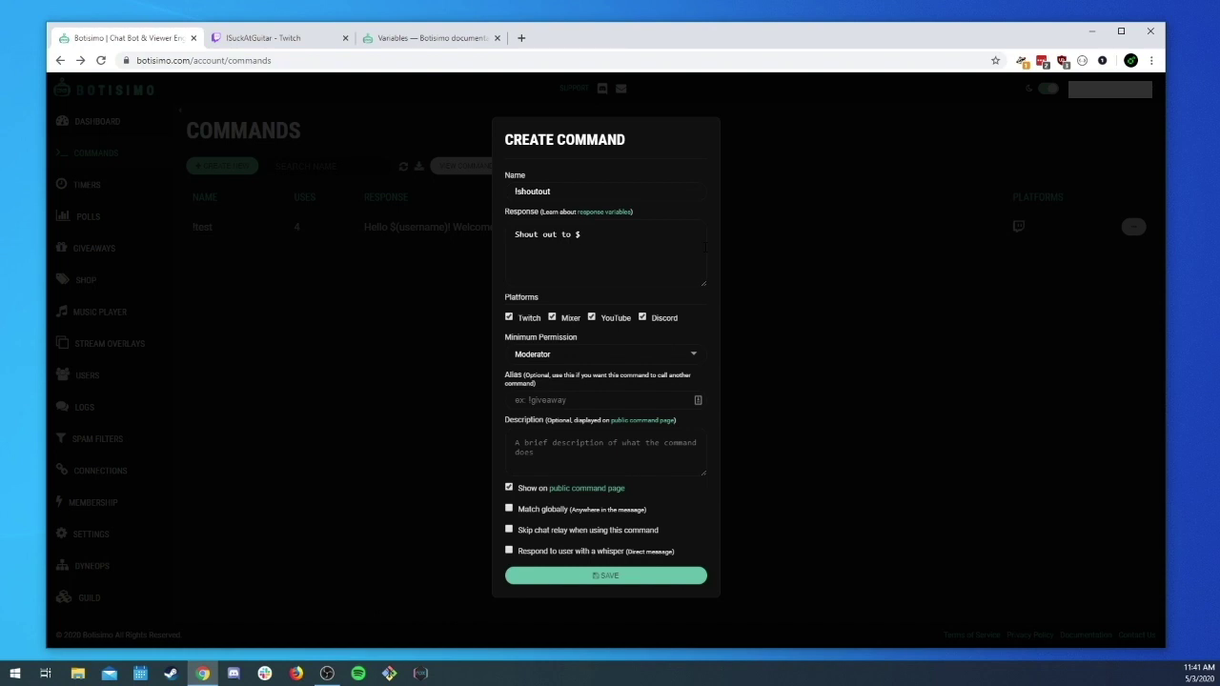
pyautogui.write('ta(target)! Check out their channel at ')
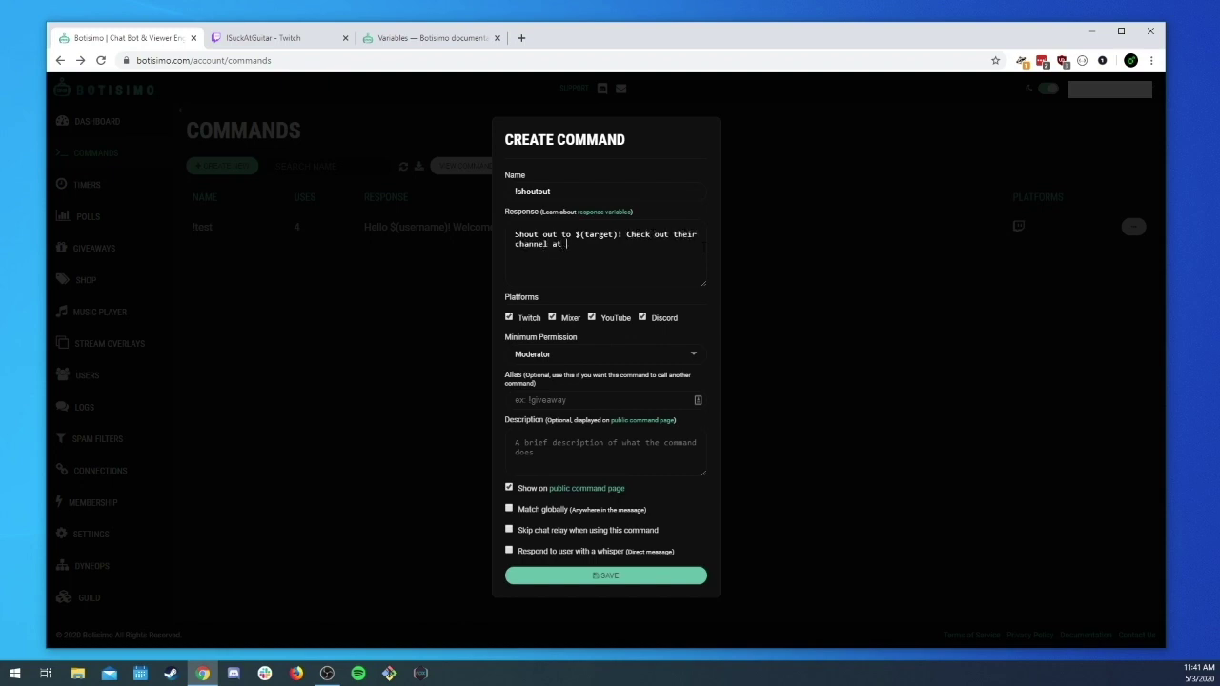
pyautogui.write('twitch.tv/$(targetplain)')
pyautogui.click(610, 576)
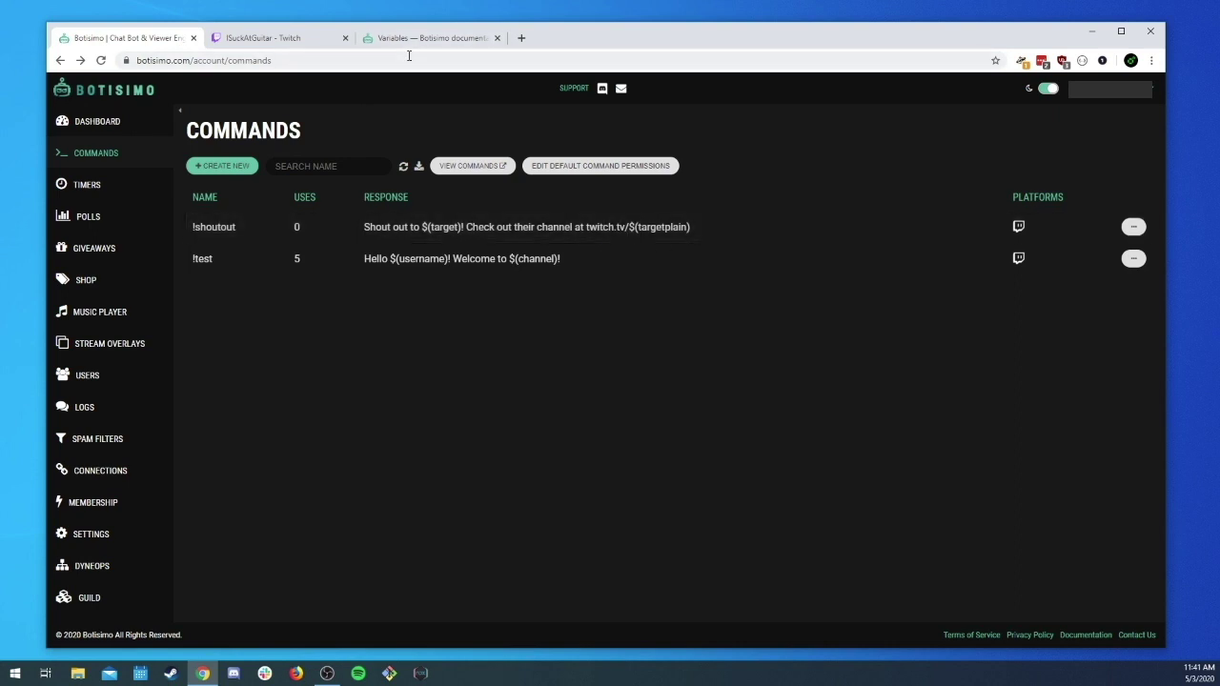
pyautogui.click(312, 40)
pyautogui.click(1062, 599)
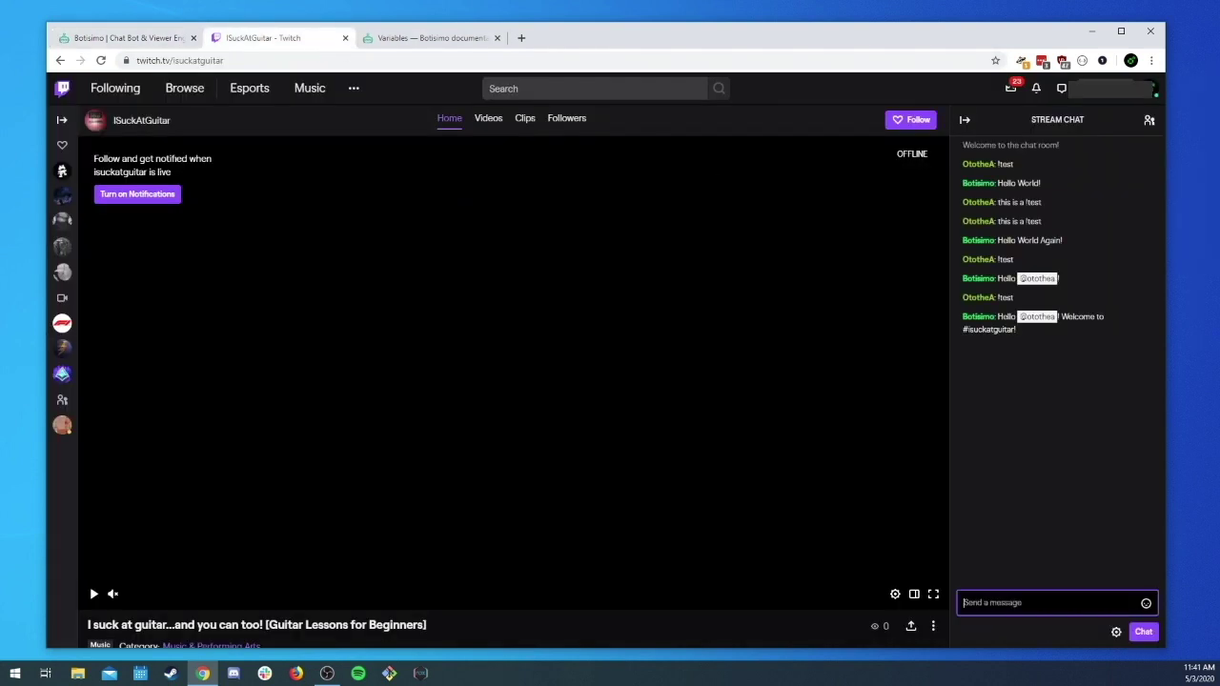
pyautogui.write('!shoutout @')
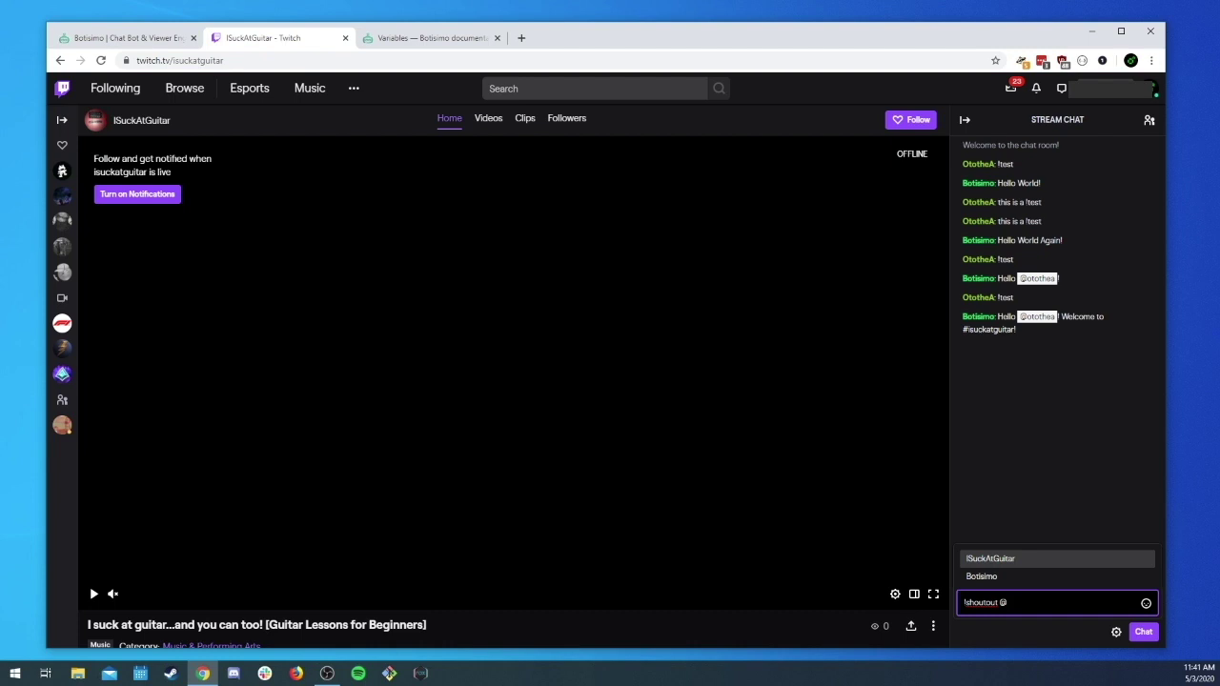
pyautogui.press('Tab')
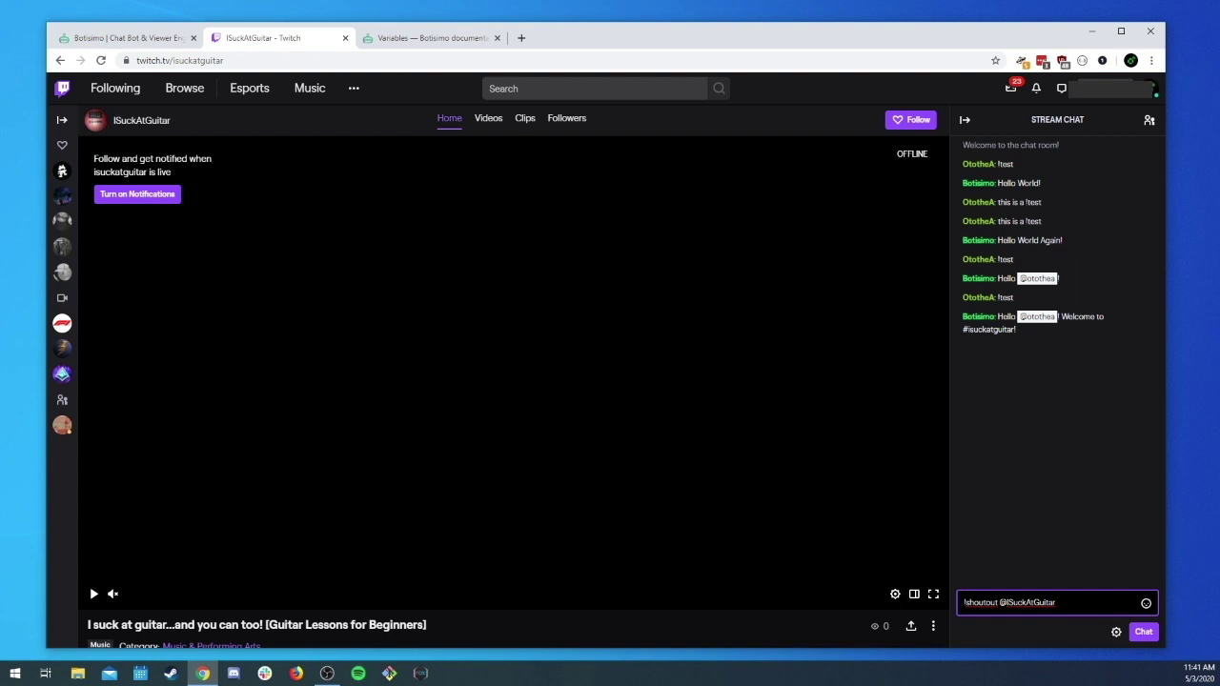
pyautogui.press('Return')
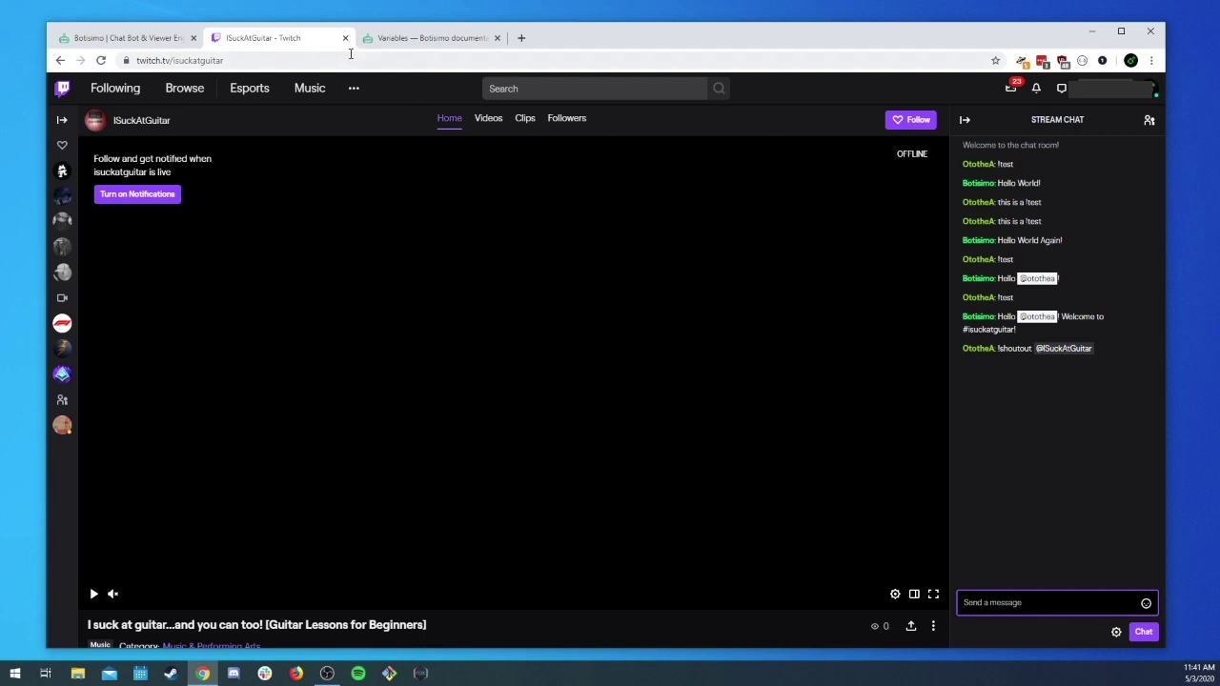
# Step: Change the minimum permission of the !shoutout command in Botisimo to Everyone and save it
pyautogui.click(159, 42)
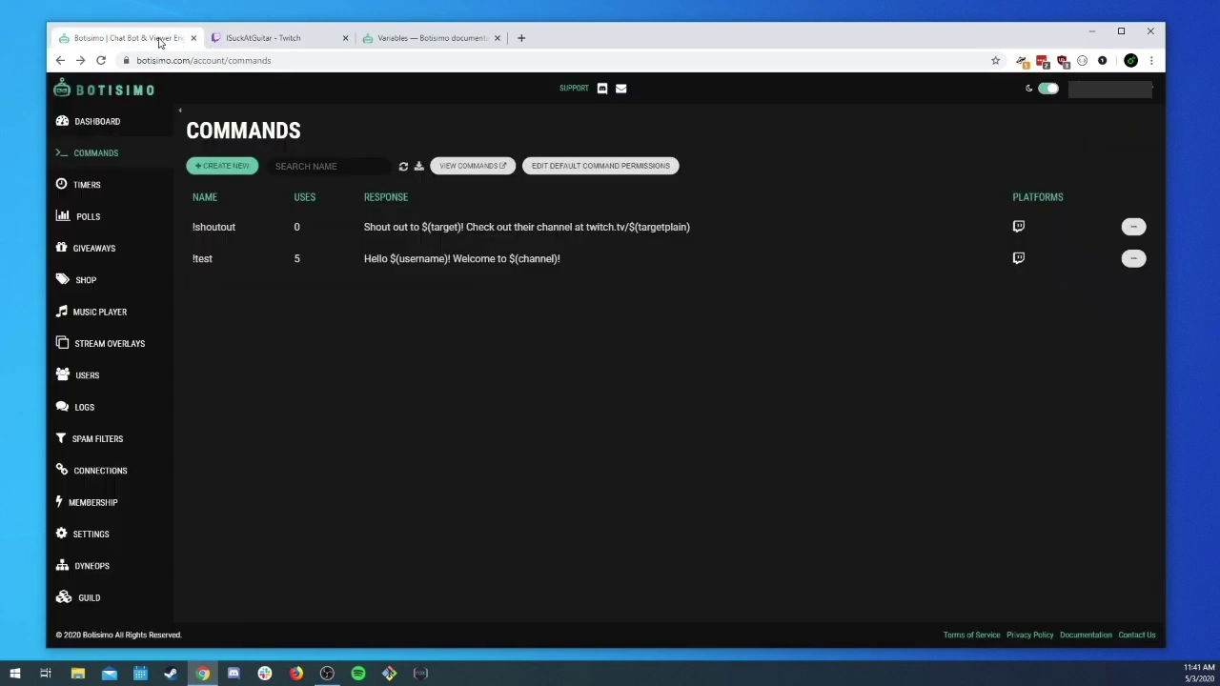
pyautogui.click(450, 223)
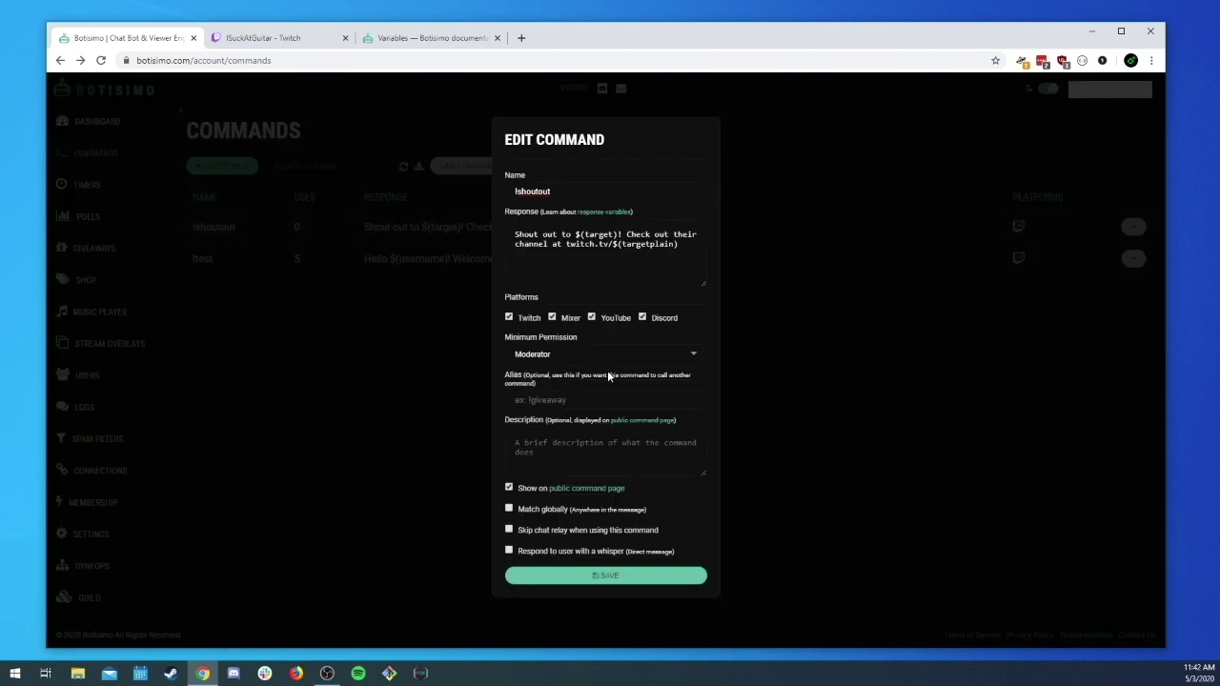
pyautogui.click(529, 352)
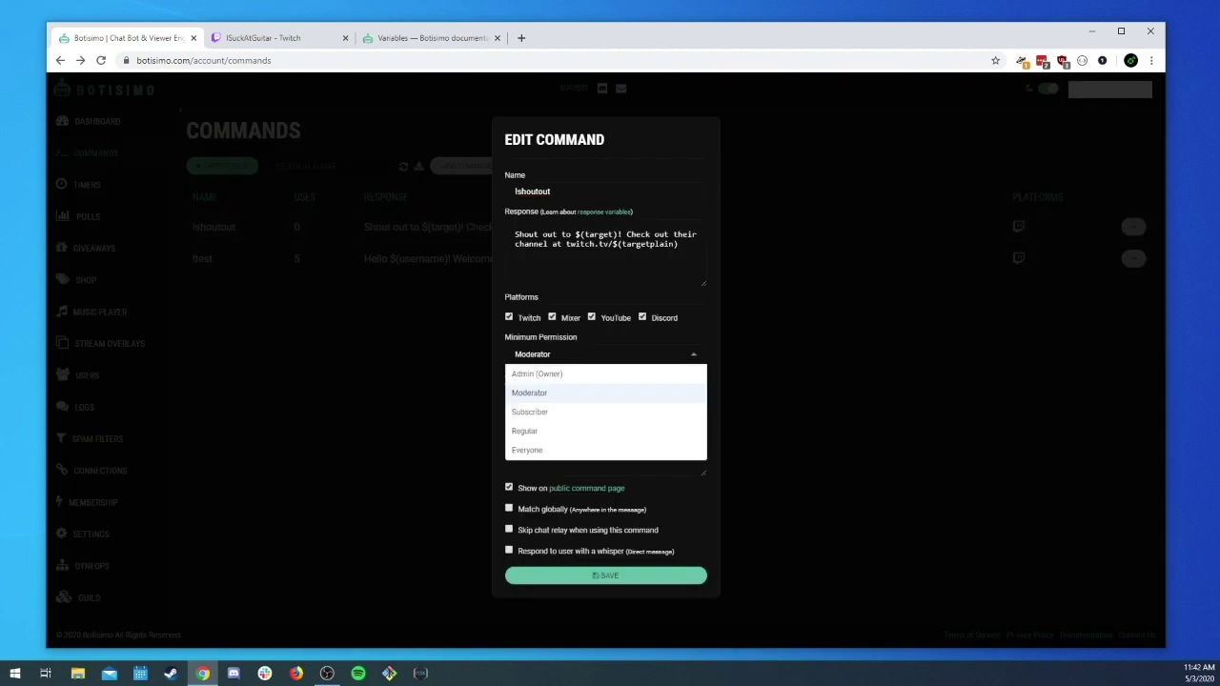
pyautogui.click(530, 450)
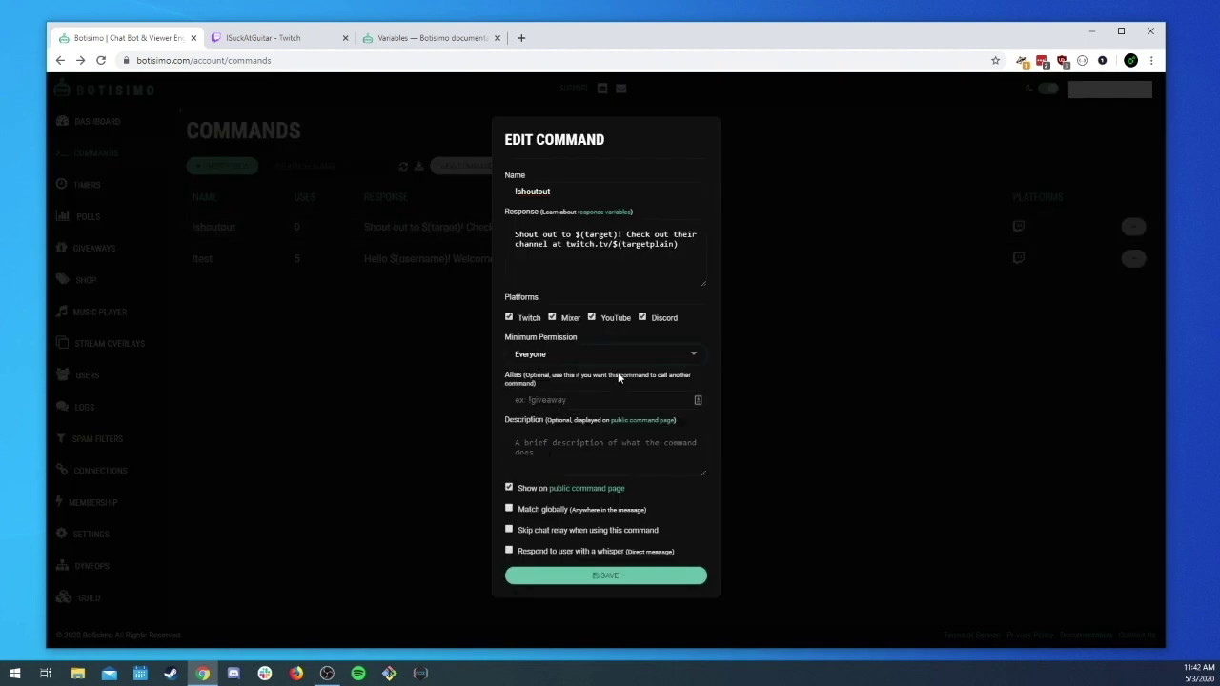
pyautogui.click(550, 352)
pyautogui.click(550, 394)
pyautogui.click(605, 353)
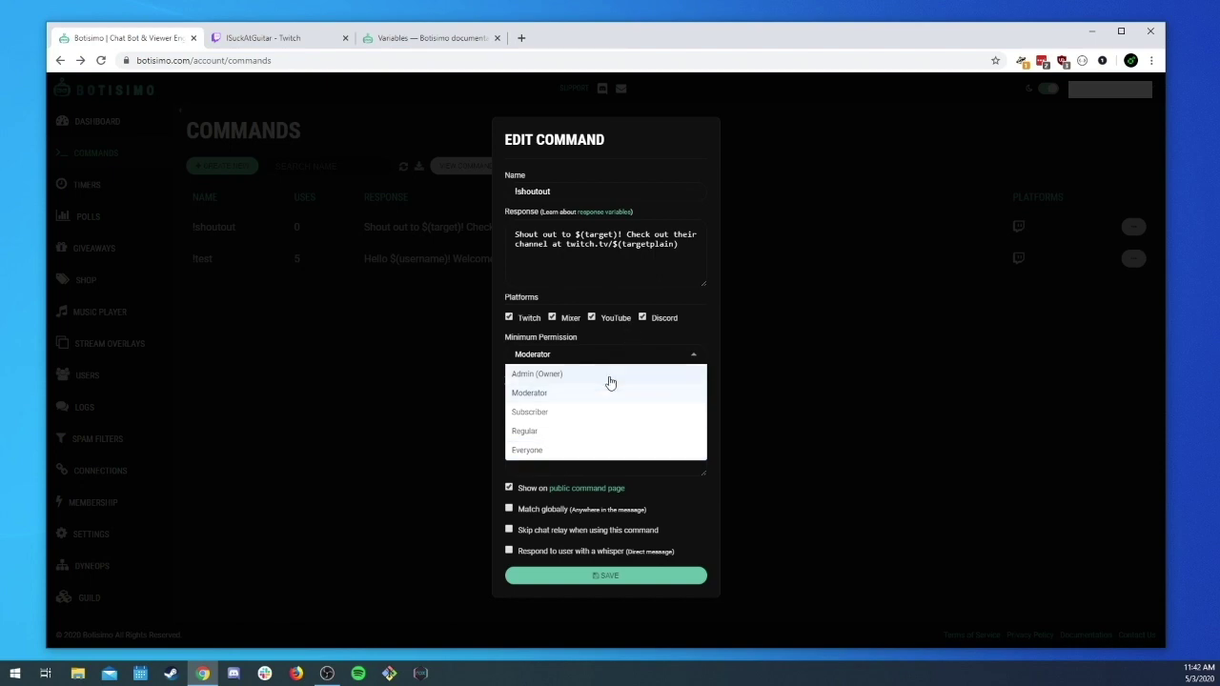
pyautogui.click(581, 452)
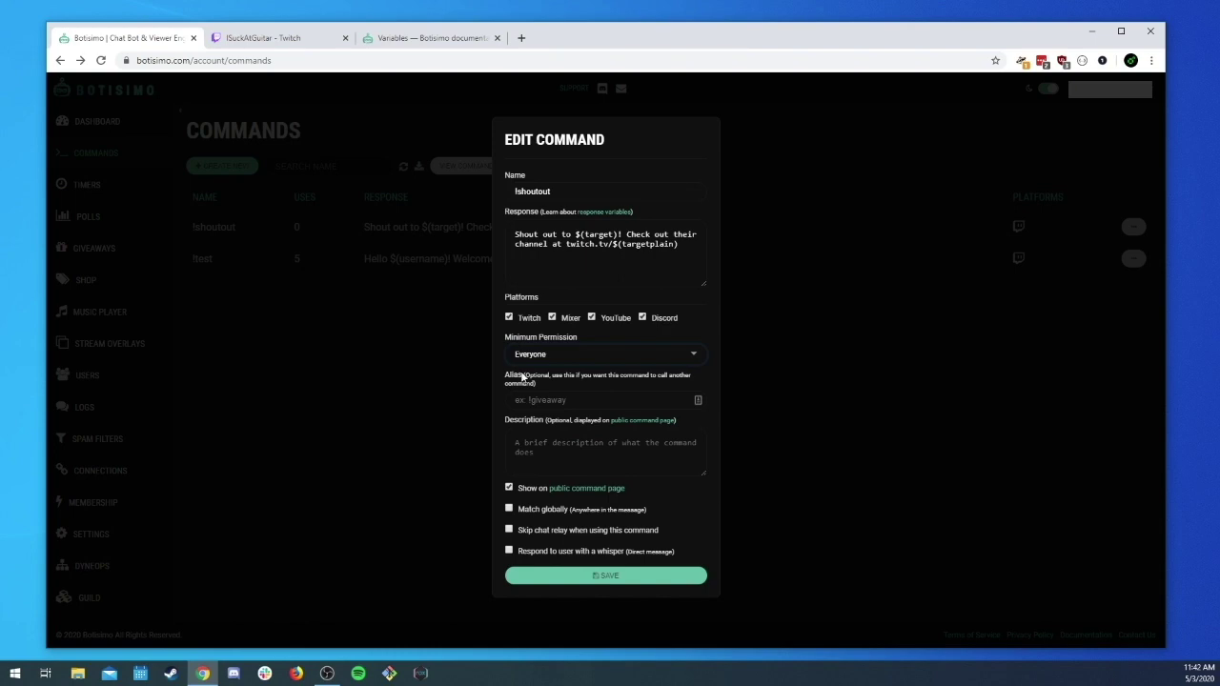
pyautogui.click(575, 575)
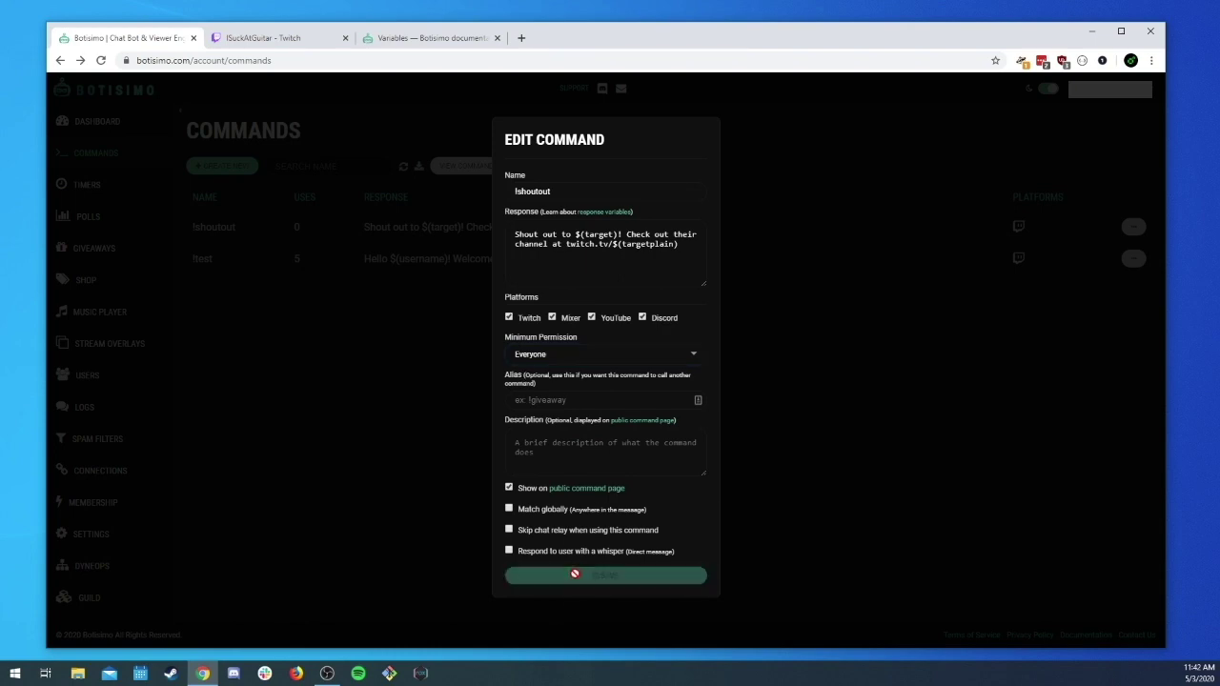
pyautogui.click(291, 38)
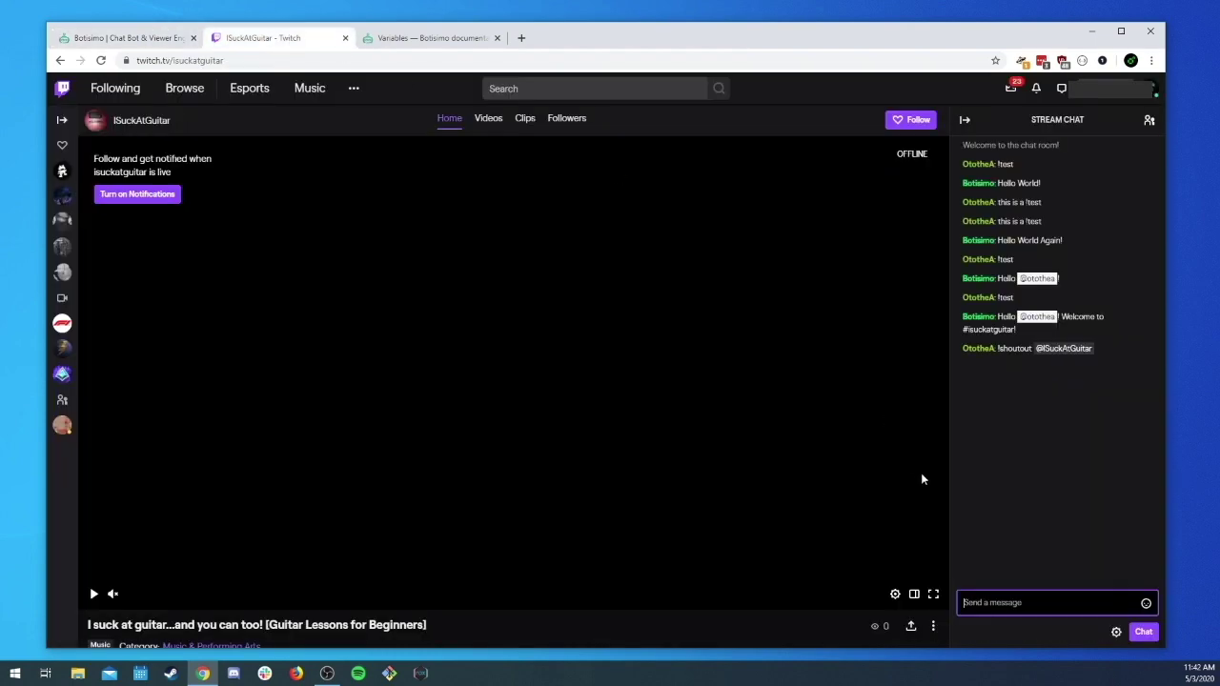
pyautogui.write('!shoutout @IS')
pyautogui.press('Tab')
pyautogui.press('Return')
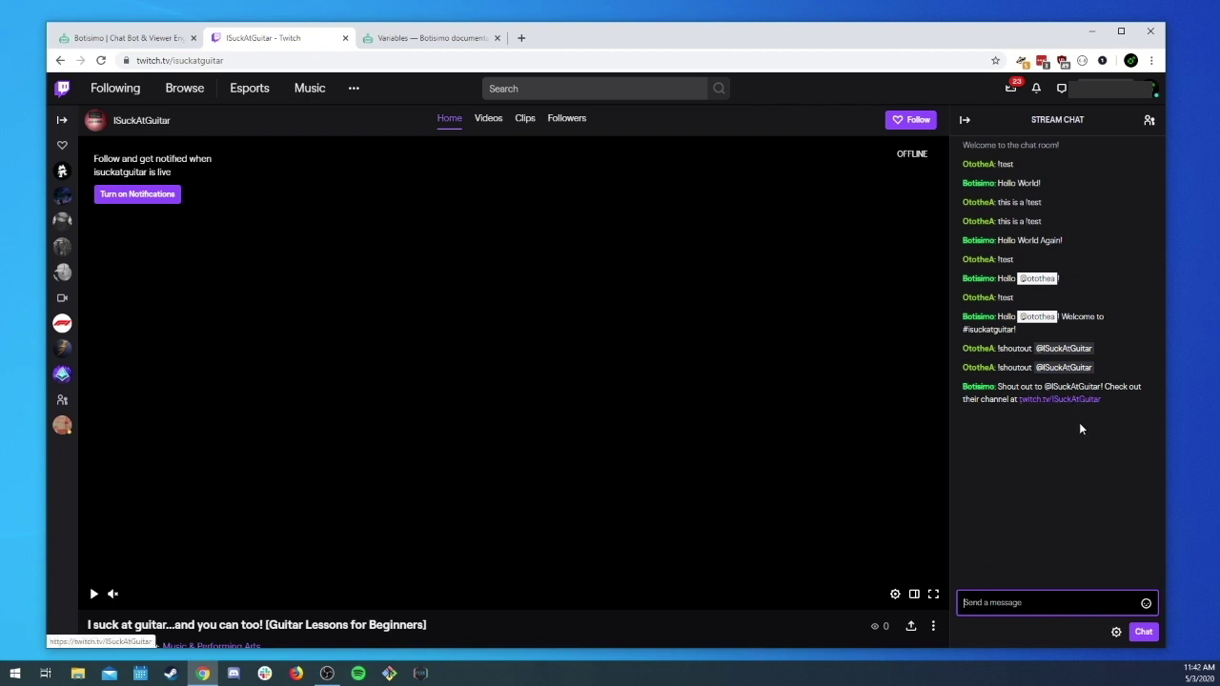
pyautogui.click(1031, 436)
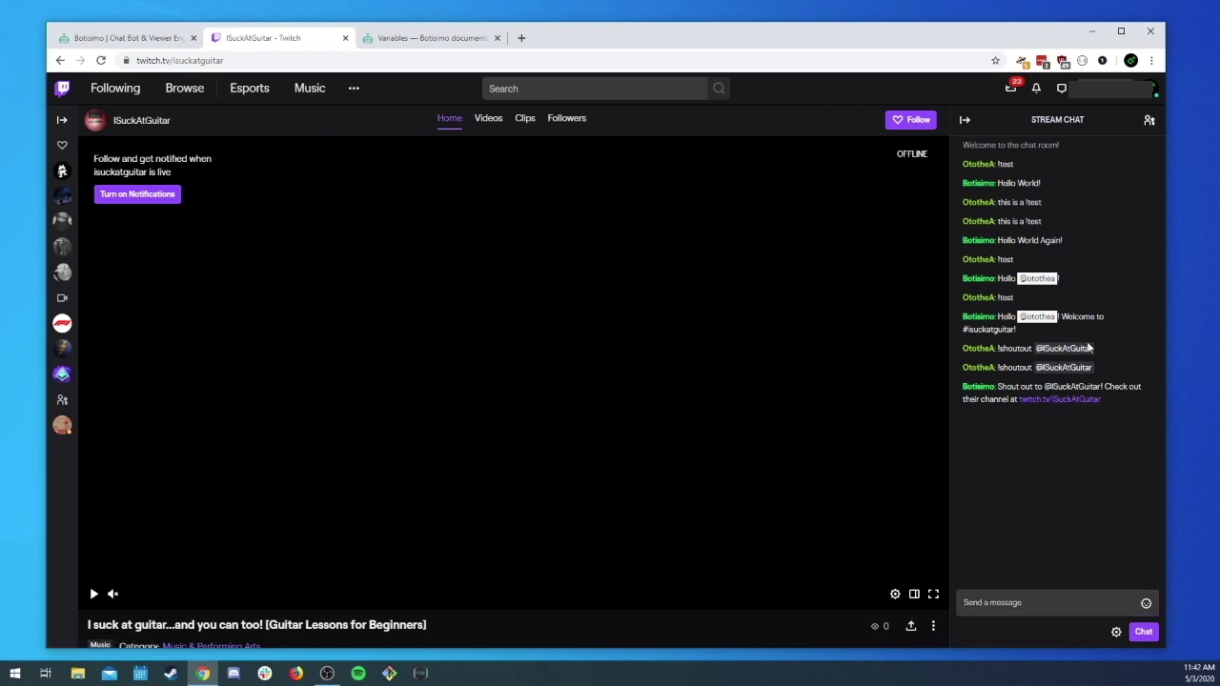
pyautogui.click(1025, 601)
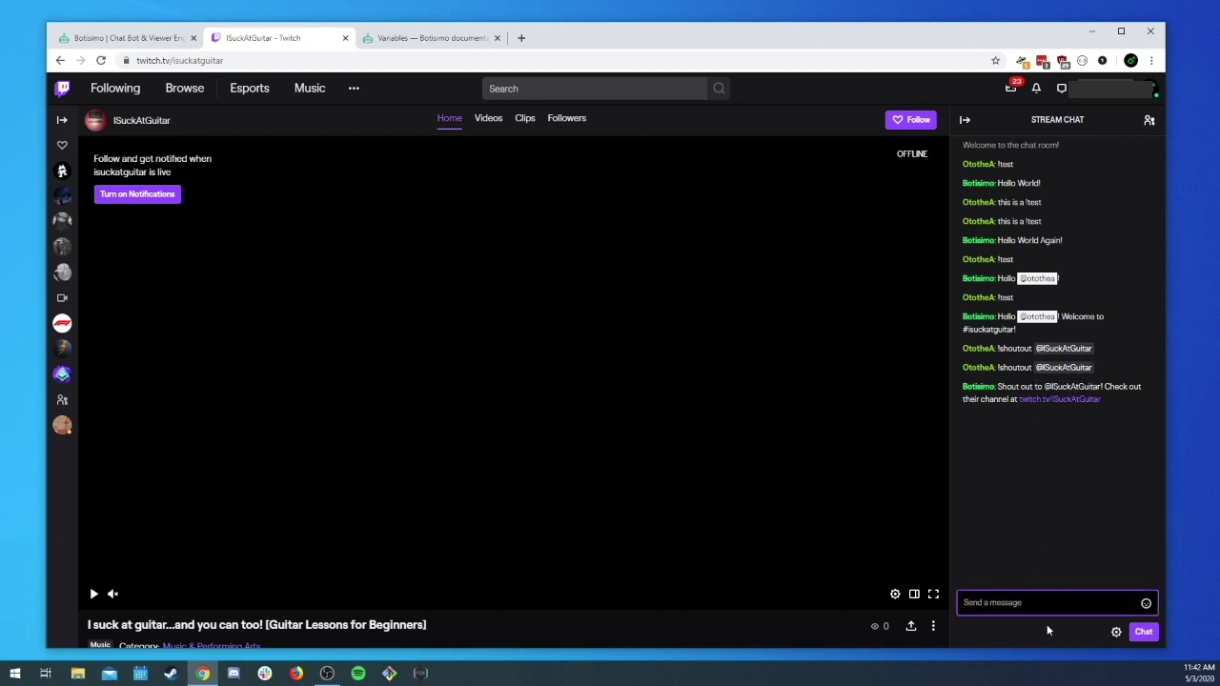
pyautogui.write('!shoutout @otothea')
pyautogui.press('Return')
pyautogui.write('!shoutout @Botisimo')
pyautogui.press('Return')
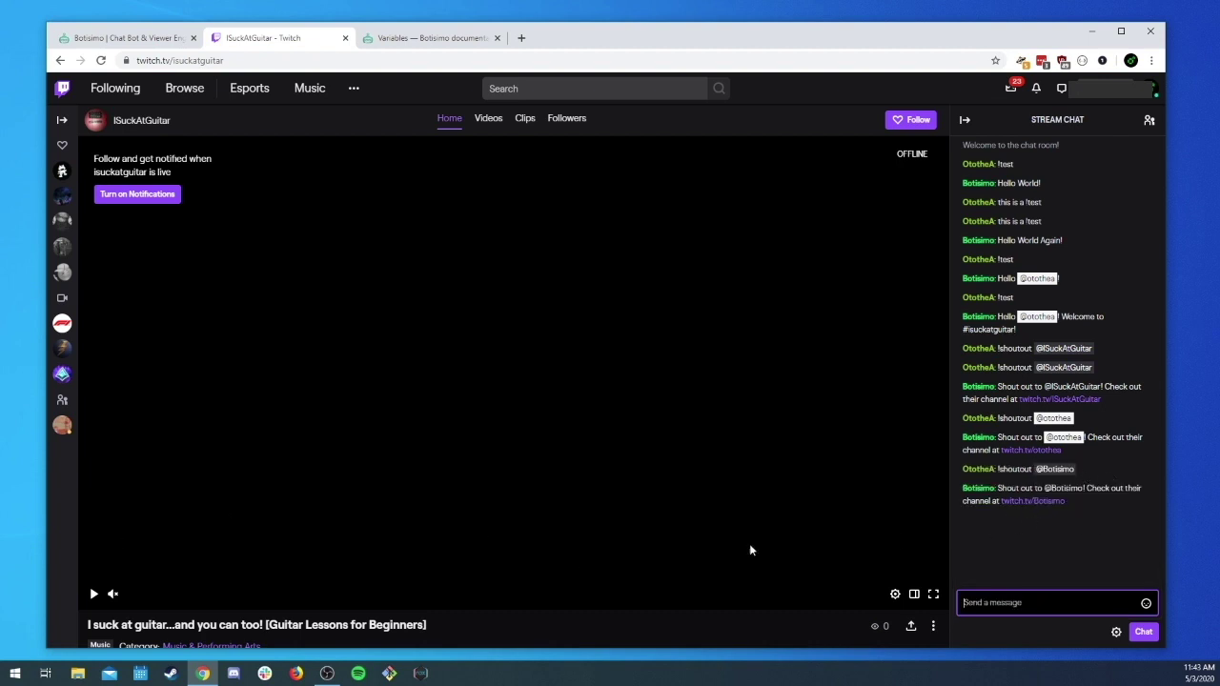
# Step: Review the $(target) variable in the !shoutout response in Botisimo and compare it with the mention sent in the Twitch chat
pyautogui.click(138, 40)
pyautogui.click(473, 228)
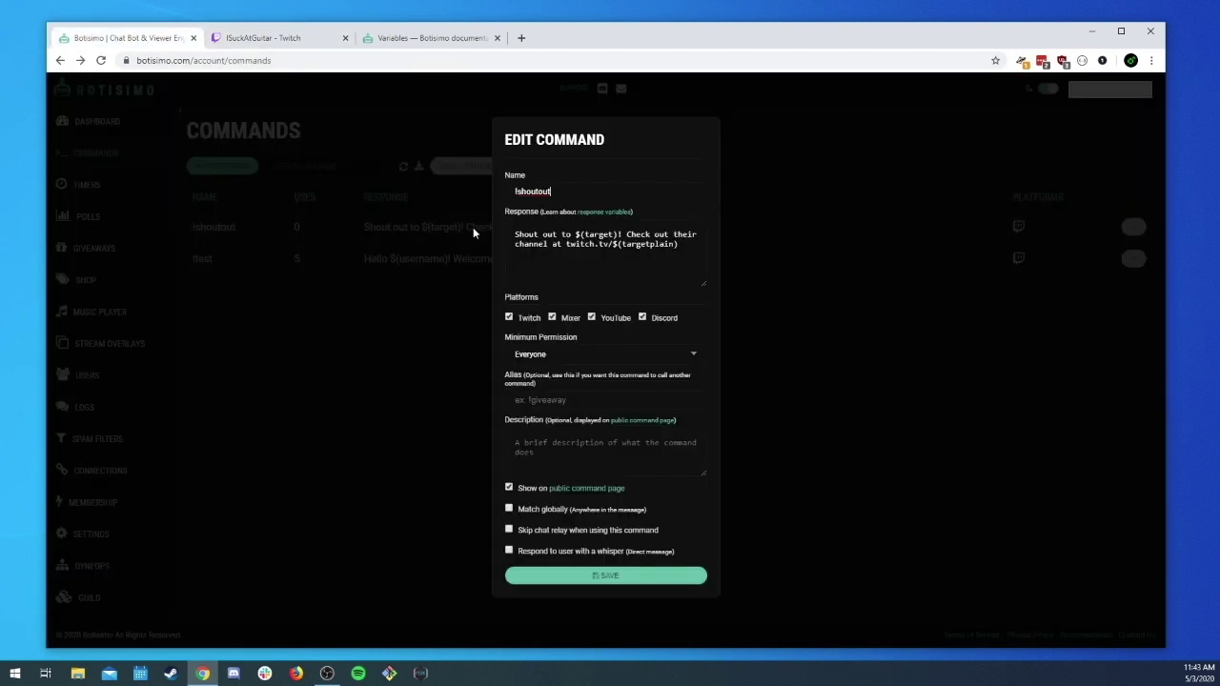
pyautogui.doubleClick(598, 234)
pyautogui.click(284, 38)
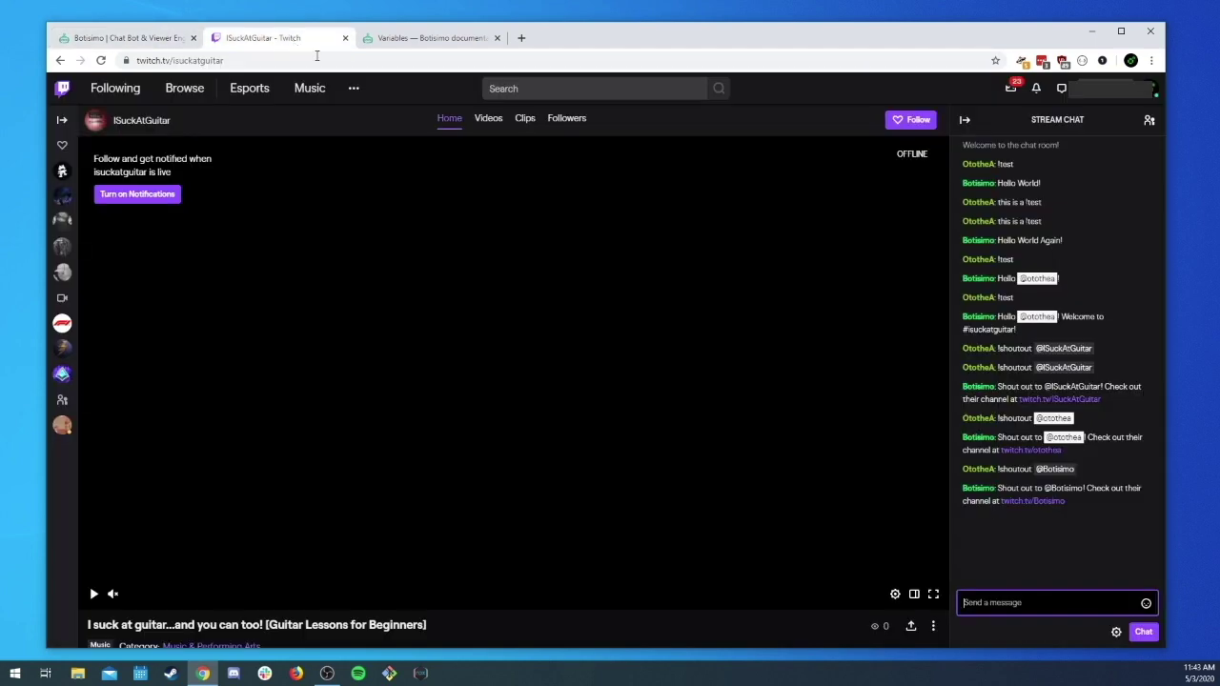
pyautogui.tripleClick(1036, 423)
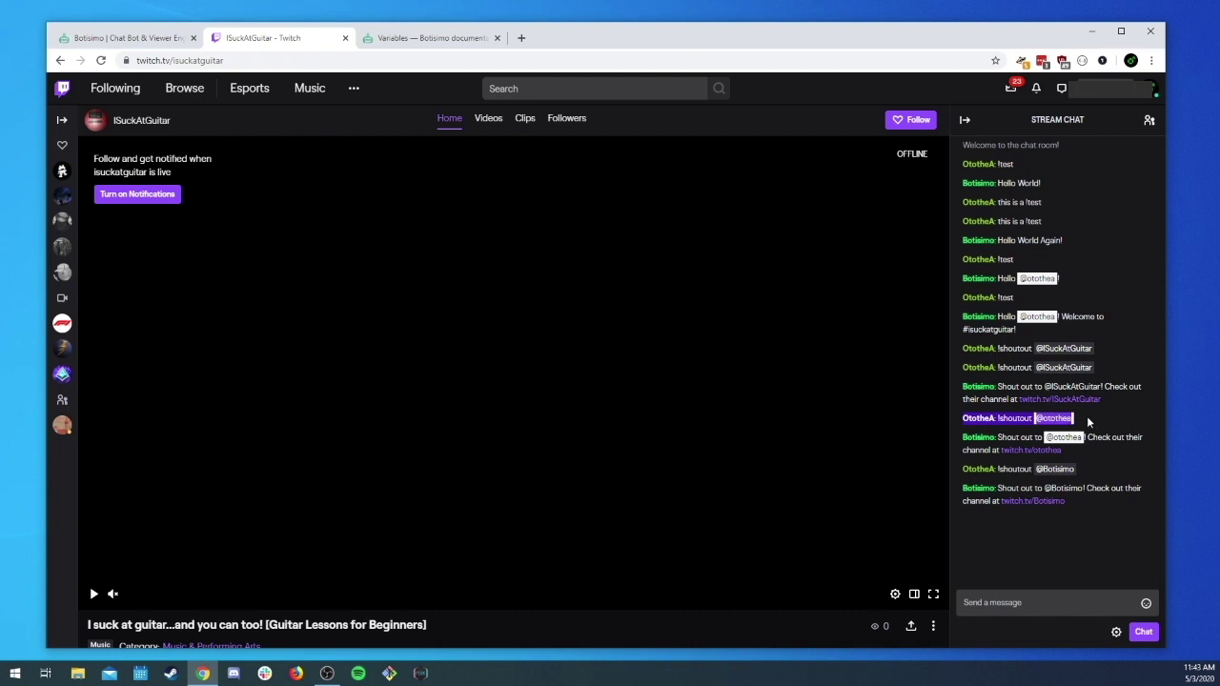
pyautogui.click(1016, 409)
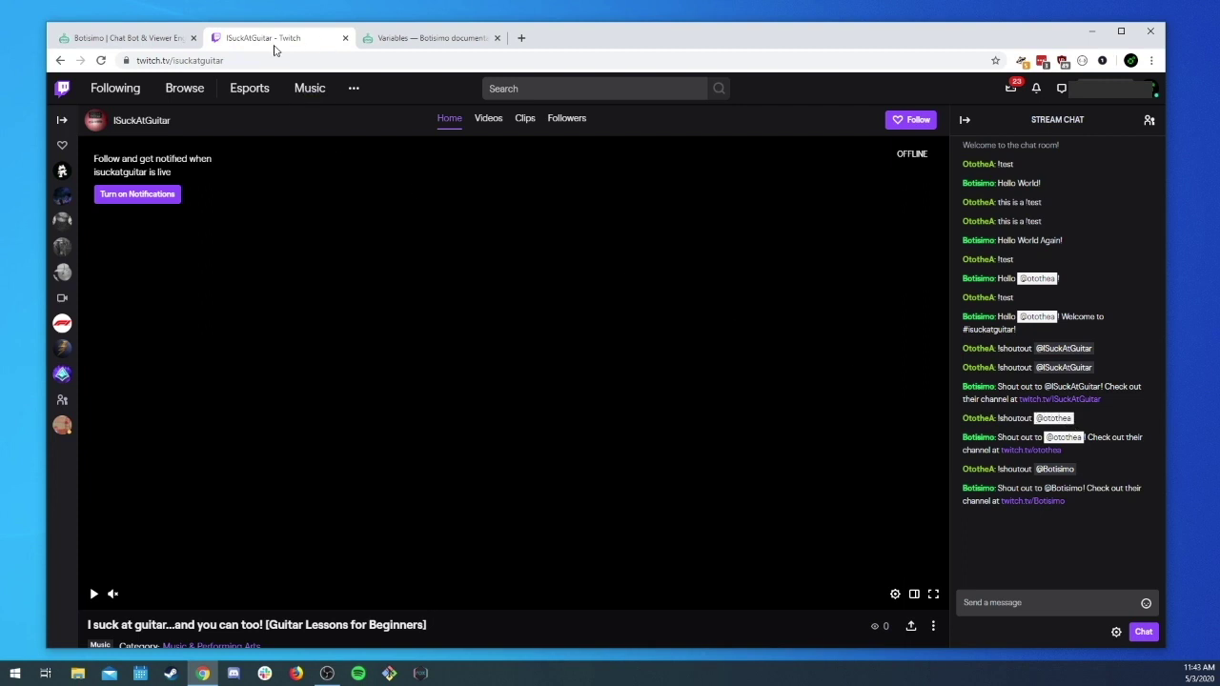
# Step: Compare the $(targetplain) variable in the !shoutout response with the bot's Twitch chat reply, and close the command without saving
pyautogui.click(149, 42)
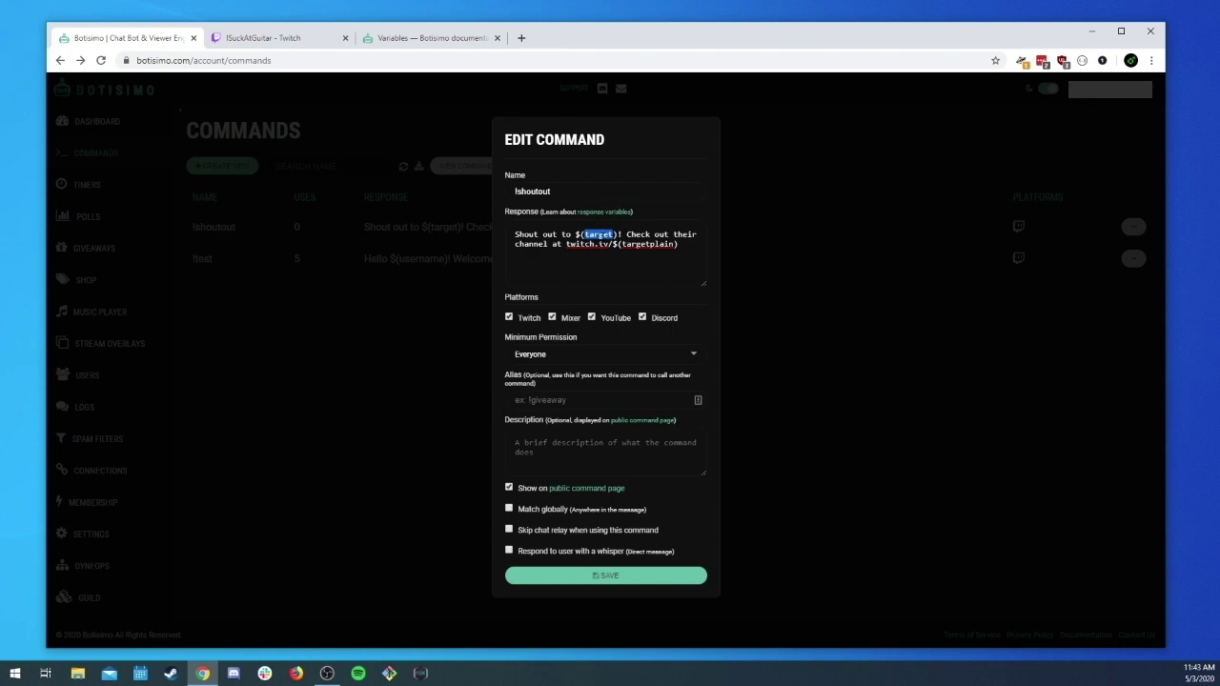
pyautogui.doubleClick(648, 244)
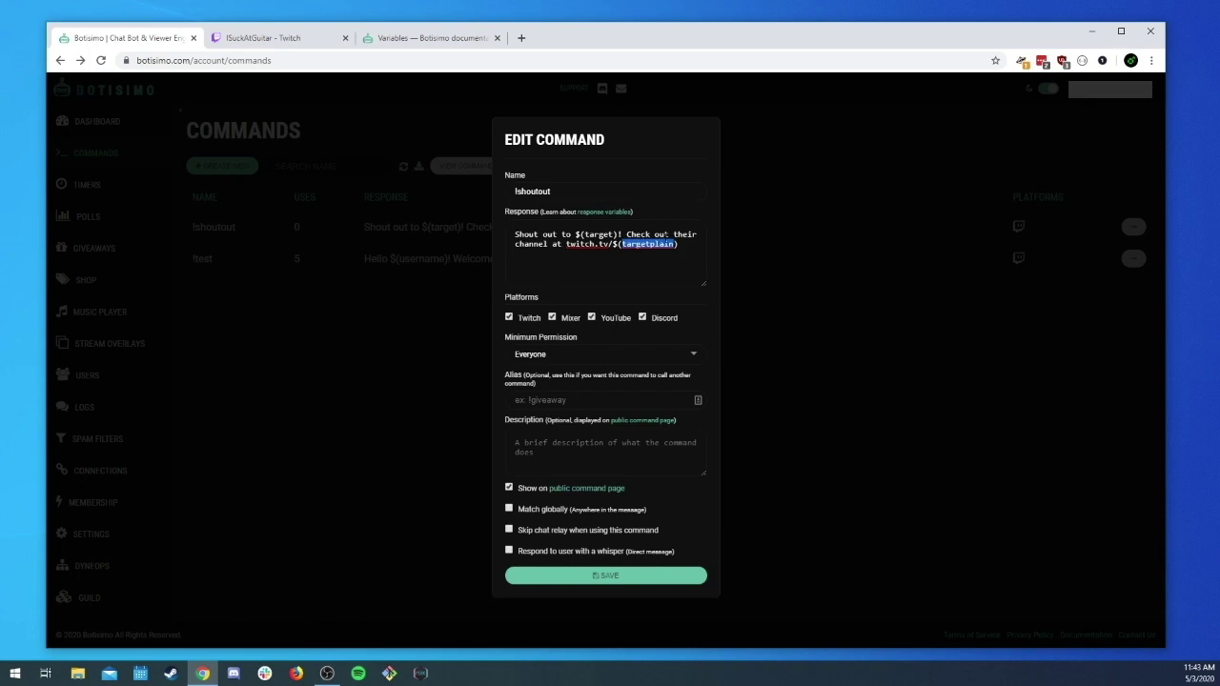
pyautogui.click(252, 38)
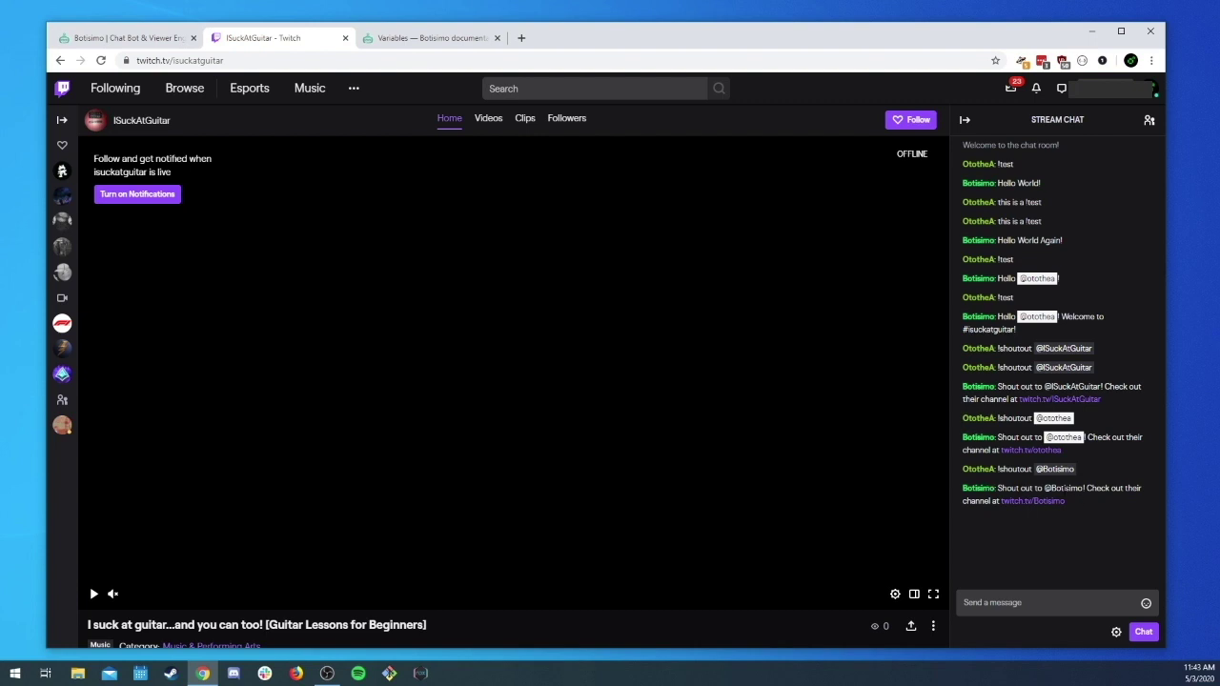
pyautogui.doubleClick(1054, 488)
pyautogui.click(1055, 488)
pyautogui.click(135, 44)
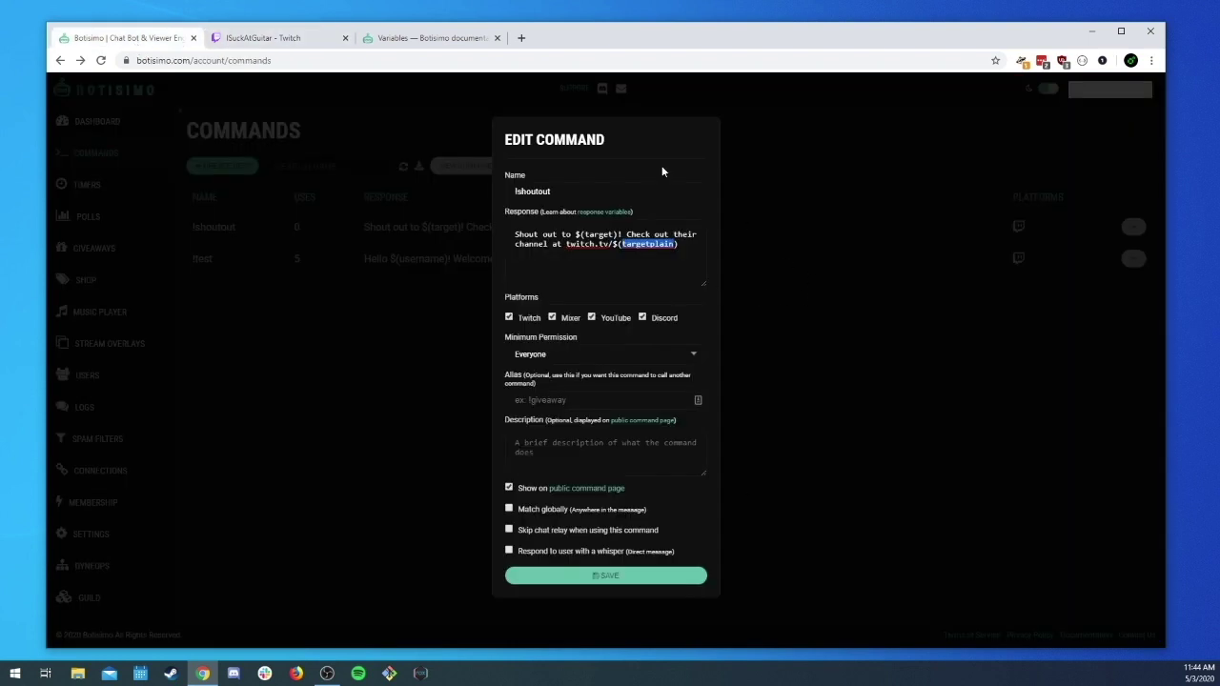
pyautogui.press('Right')
pyautogui.click(864, 174)
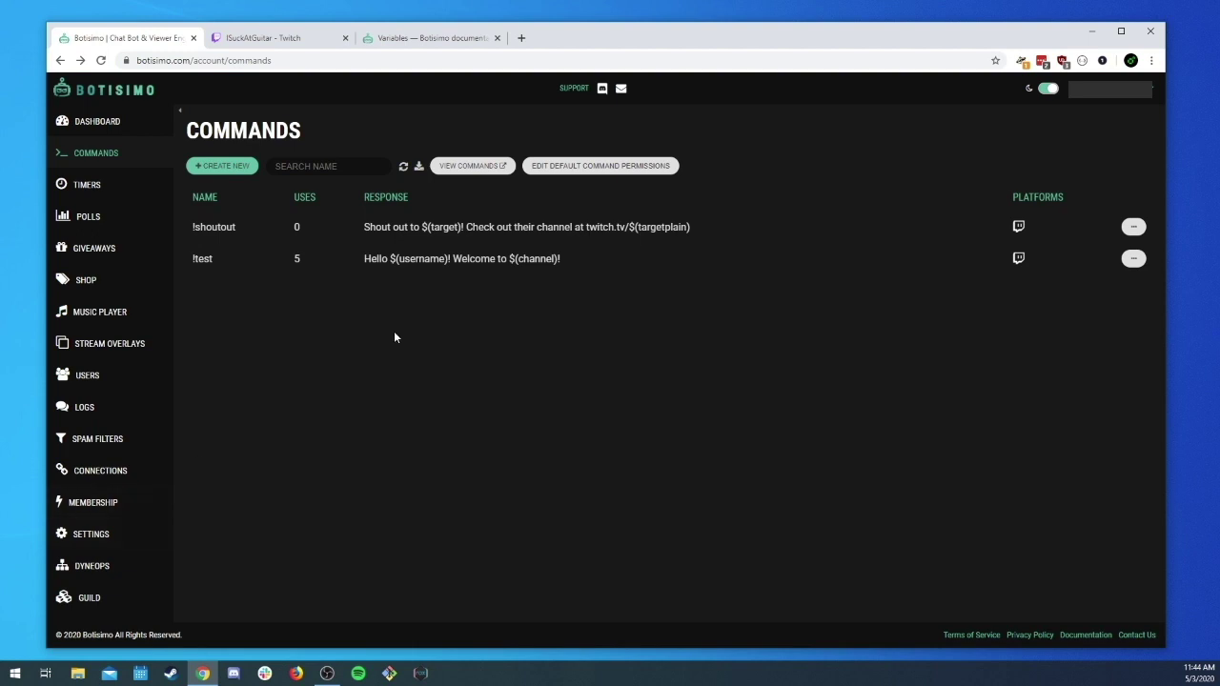
# Step: Open the response variables documentation from a new command form, close the older duplicate page, and look through the variable list
pyautogui.click(221, 168)
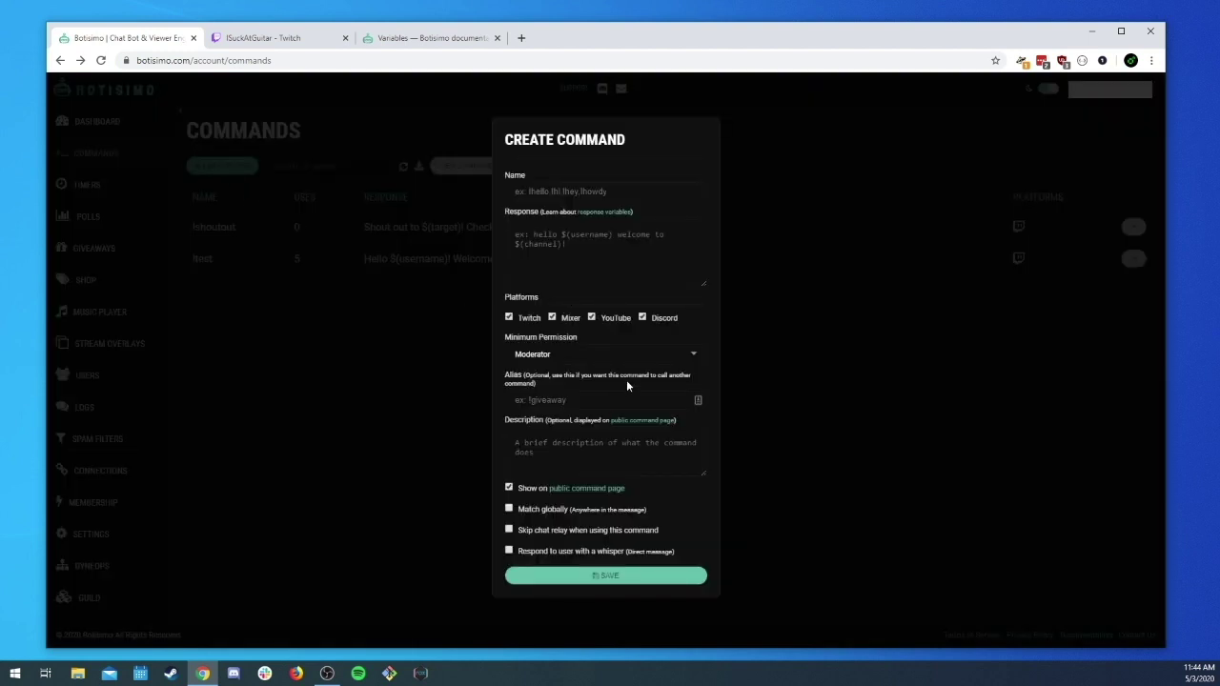
pyautogui.click(601, 212)
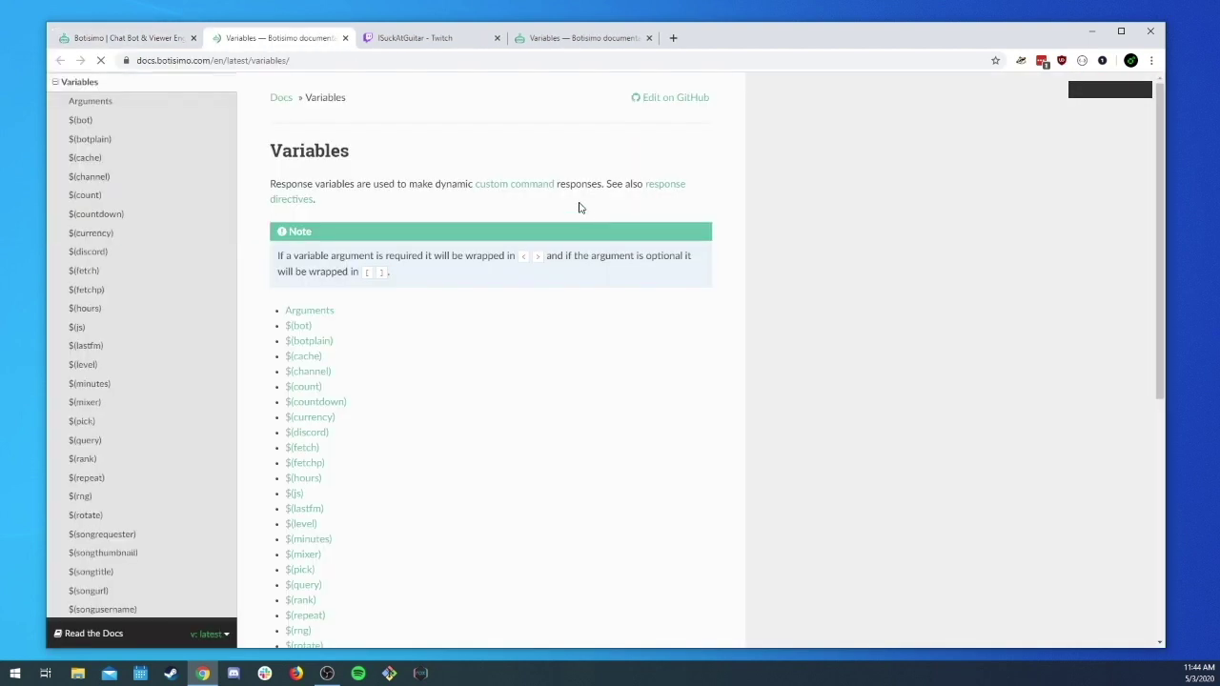
pyautogui.moveTo(301, 38); pyautogui.dragTo(476, 38)
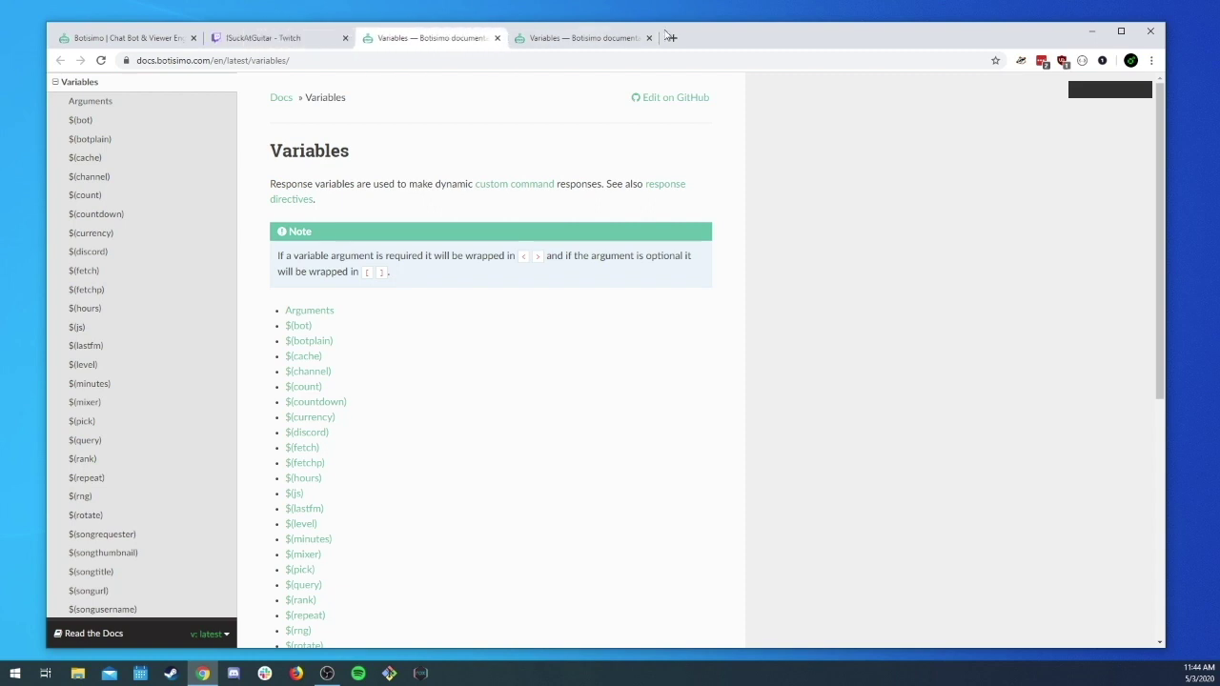
pyautogui.click(648, 39)
pyautogui.scroll(-3, 448, 457)
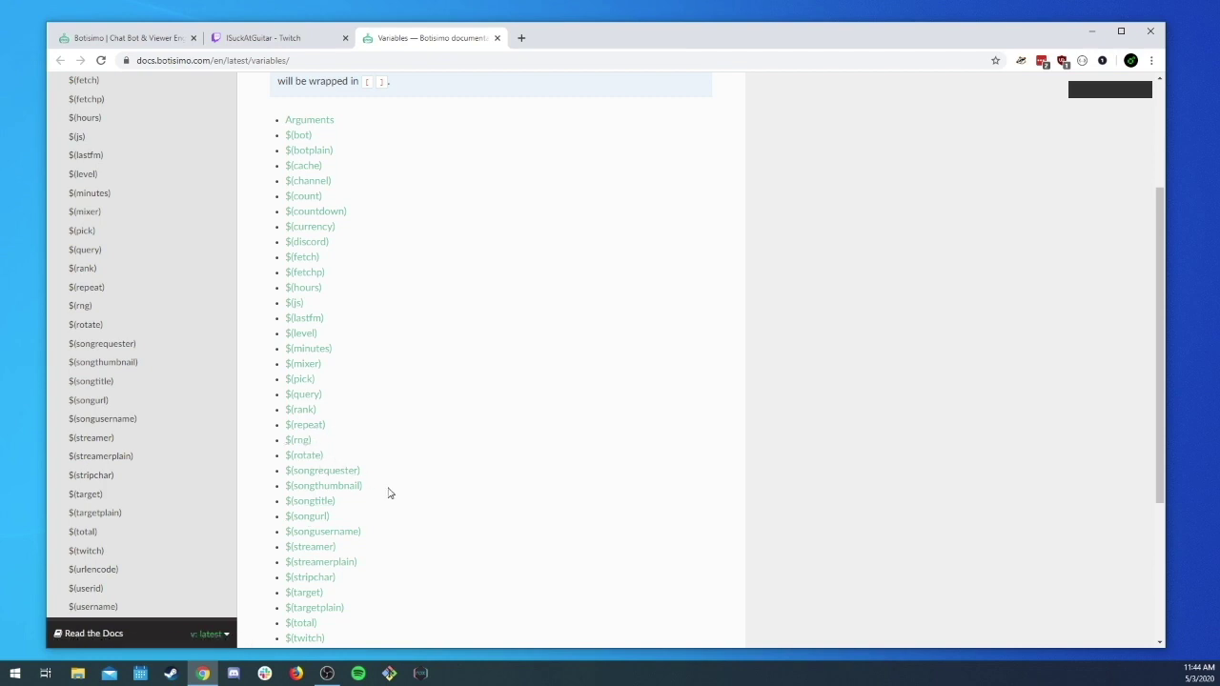
pyautogui.scroll(-5, 389, 492)
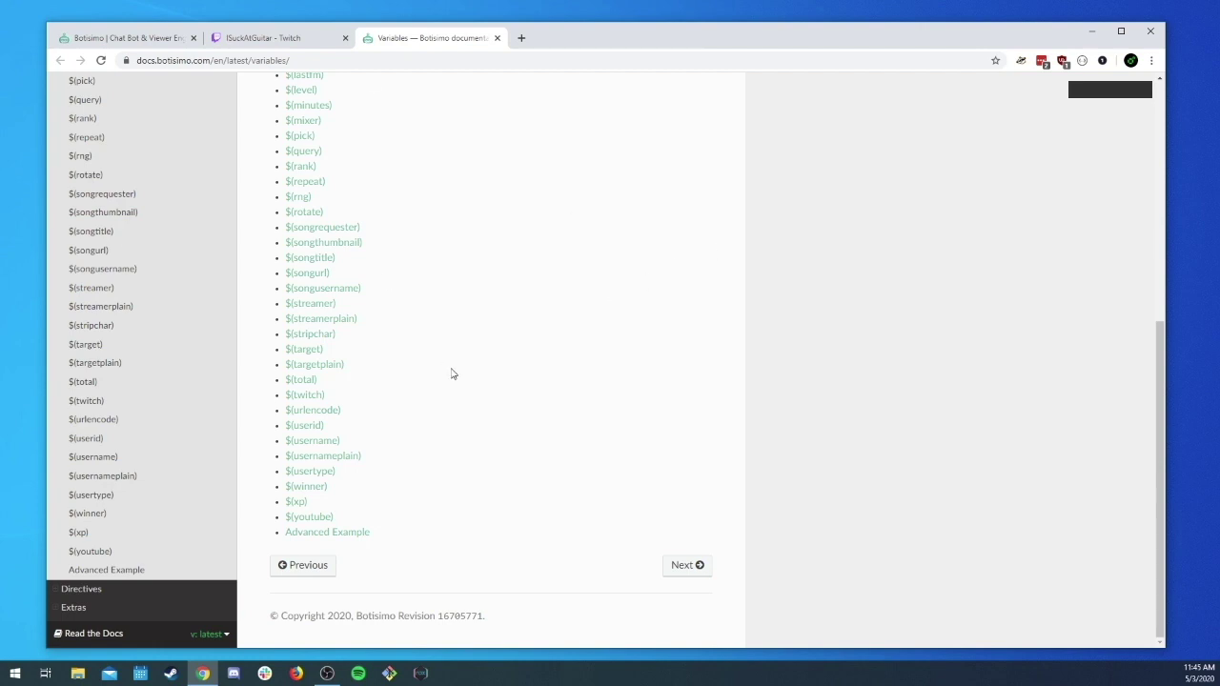
# Step: Open the $(js) variable's documentation page and review its usage, arguments and example command
pyautogui.scroll(2, 390, 335)
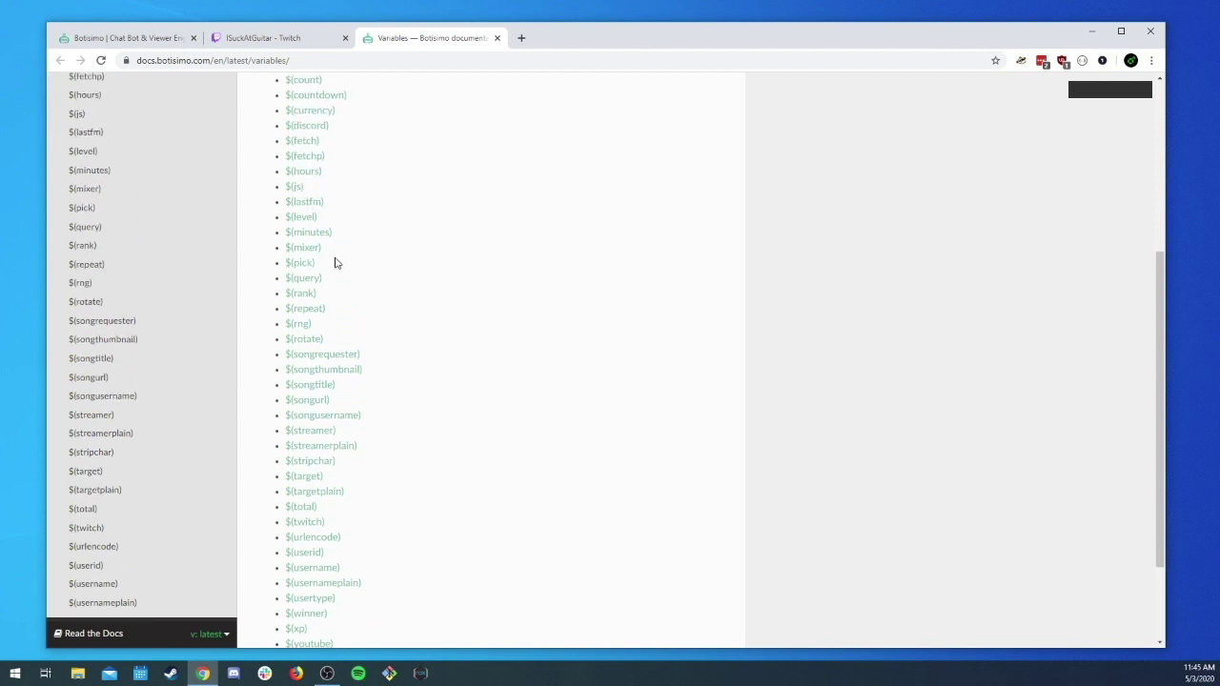
pyautogui.click(292, 188)
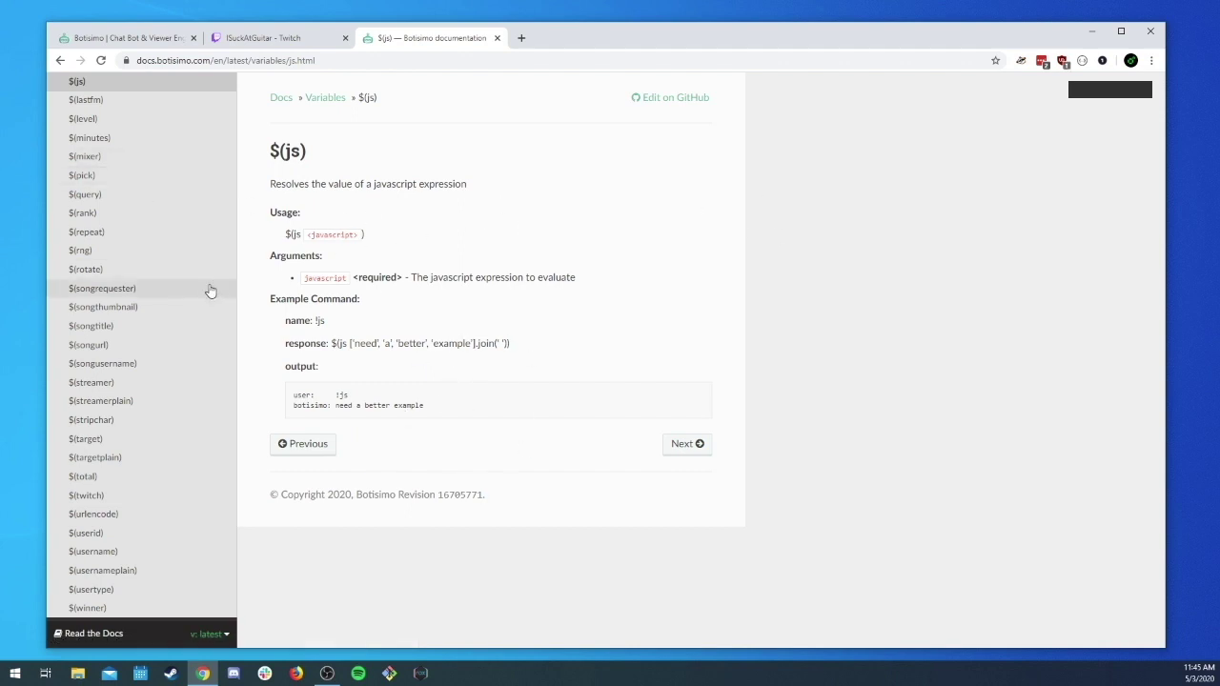
pyautogui.scroll(3, 131, 310)
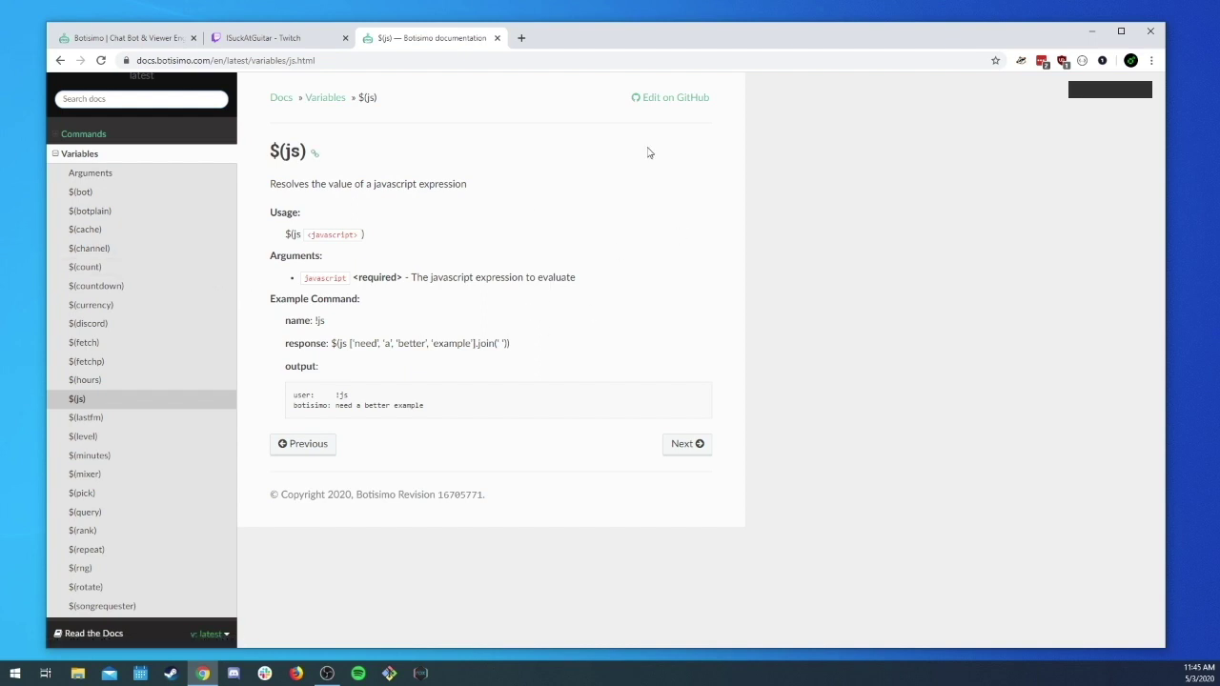
# Step: Return to the Botisimo commands page, close the empty new command form without saving, and briefly view the actions for !shoutout
pyautogui.click(143, 38)
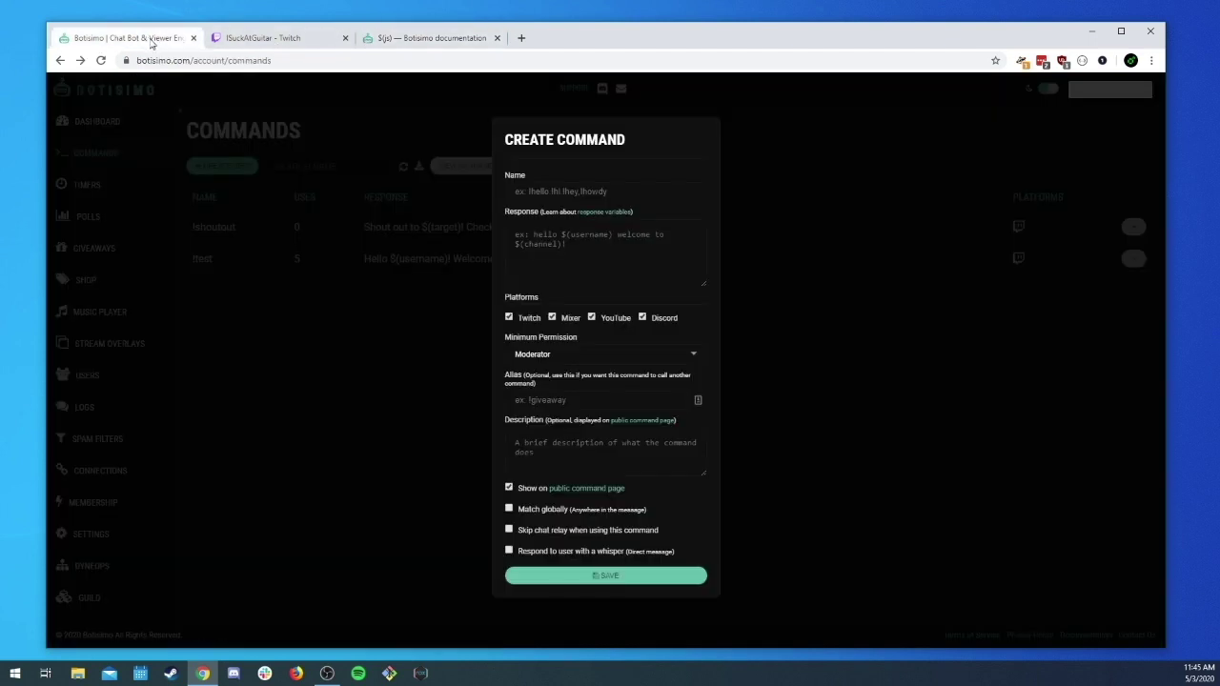
pyautogui.click(963, 404)
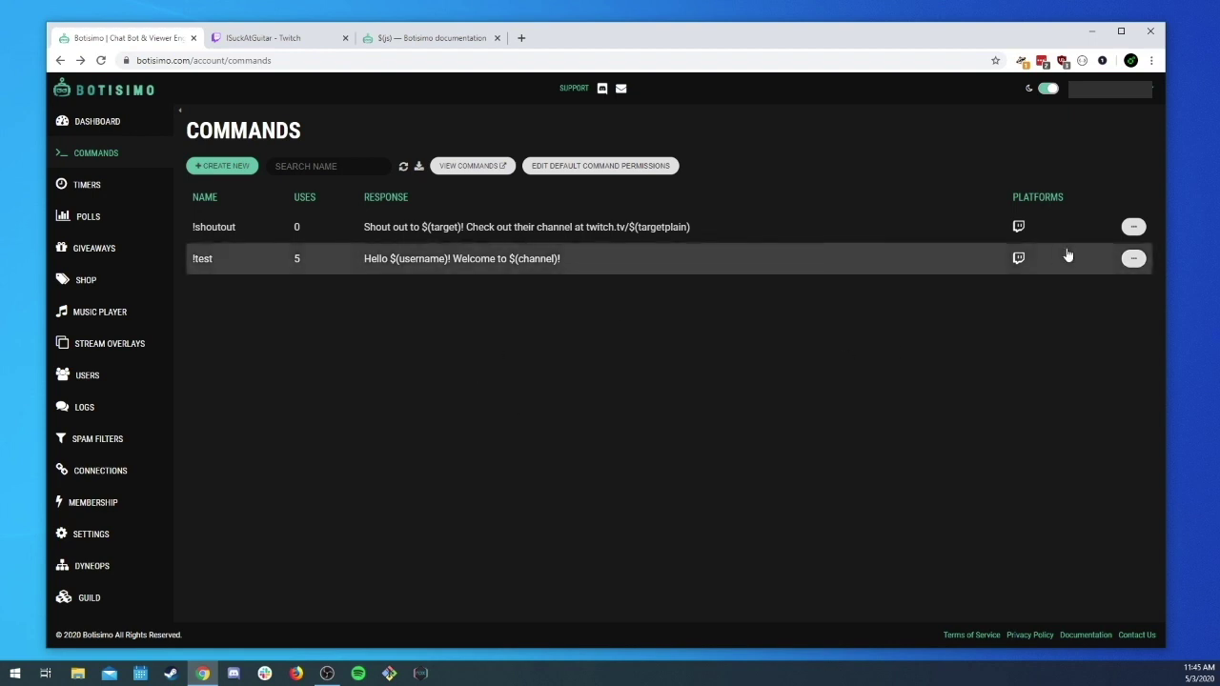
pyautogui.click(1133, 227)
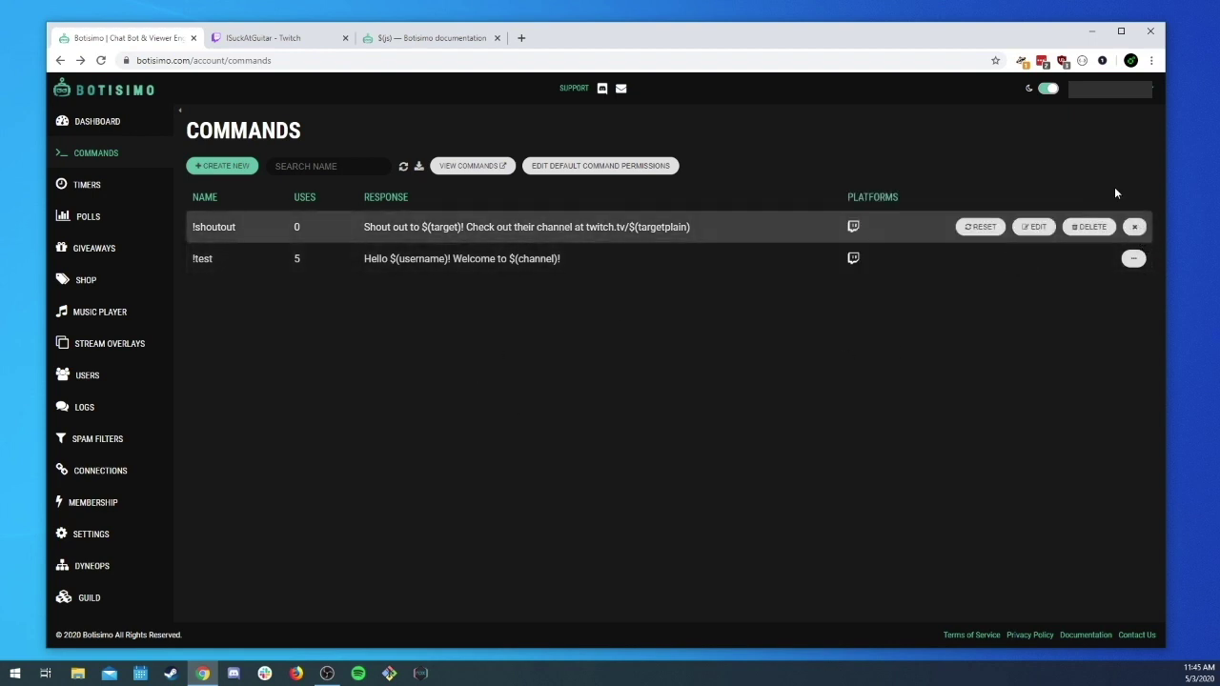
pyautogui.click(1134, 227)
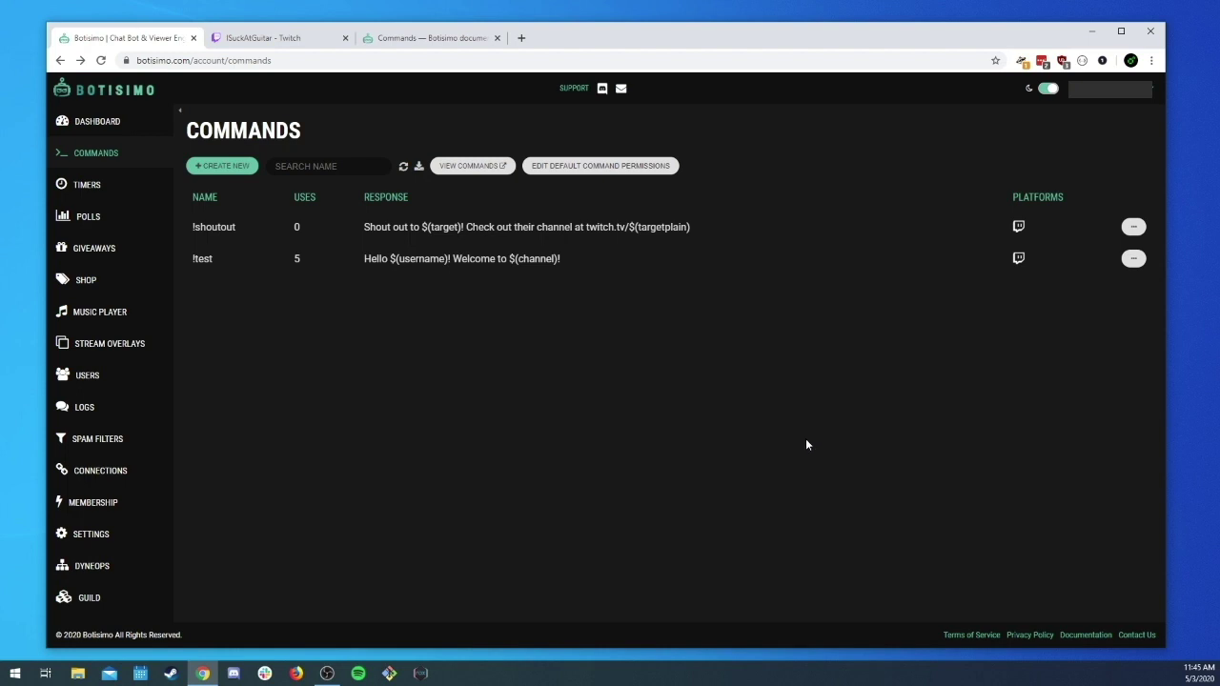